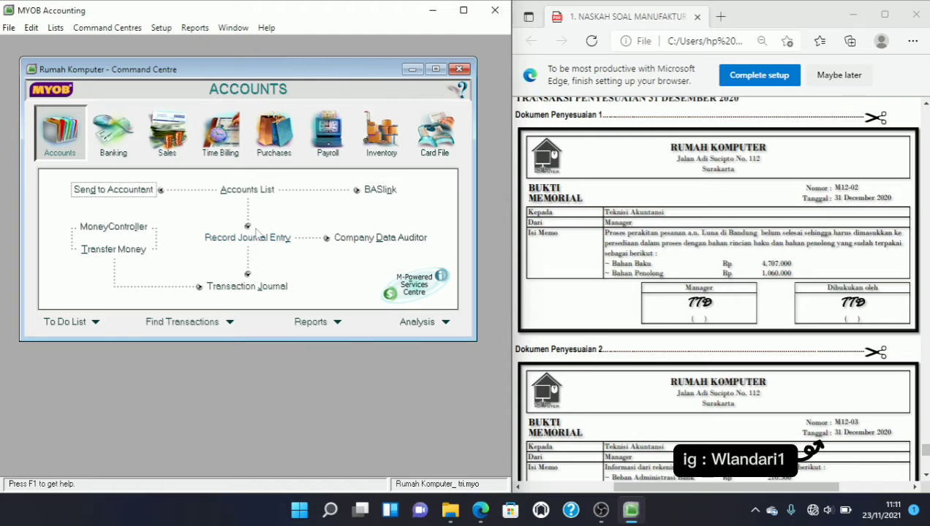
Step: Start a general journal entry numbered M12-02, dated 31/12/2020, with the memo "Penyesuaian dalam proses"
click(256, 236)
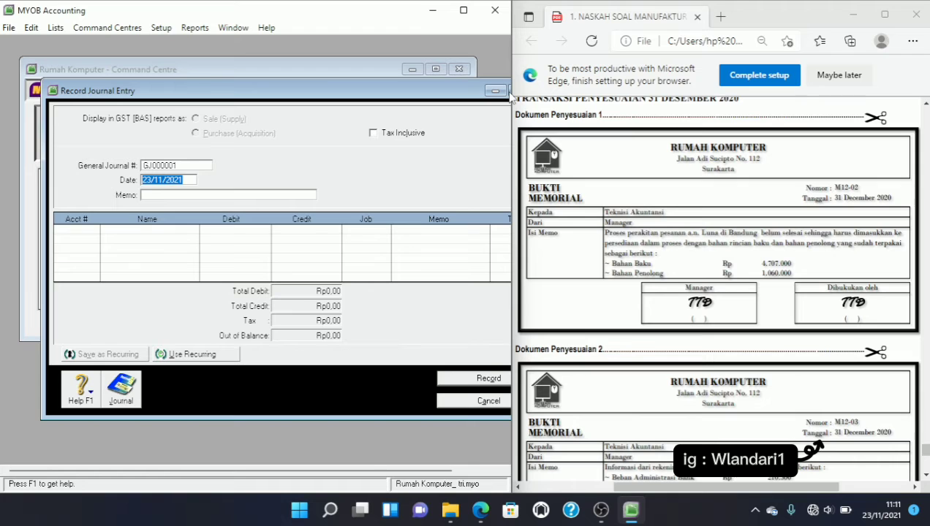
click(177, 164)
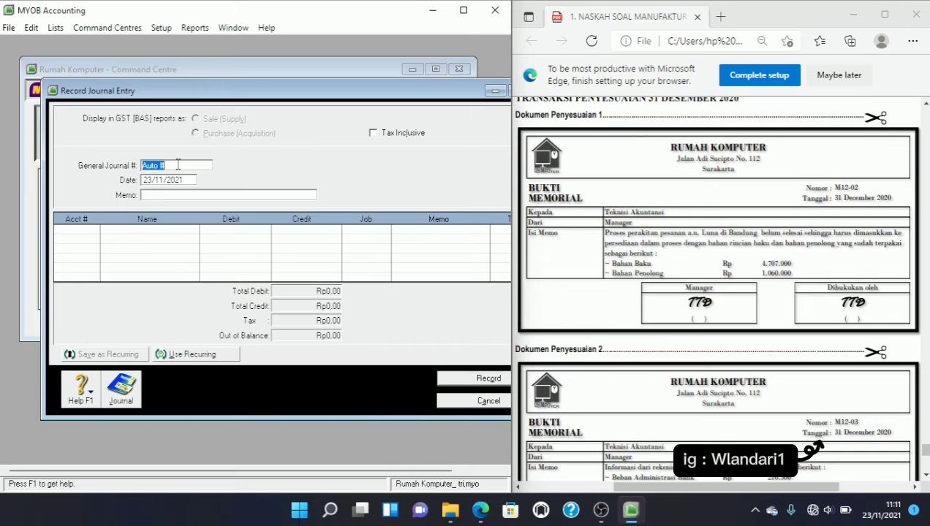
text(M12-02)
key(Tab)
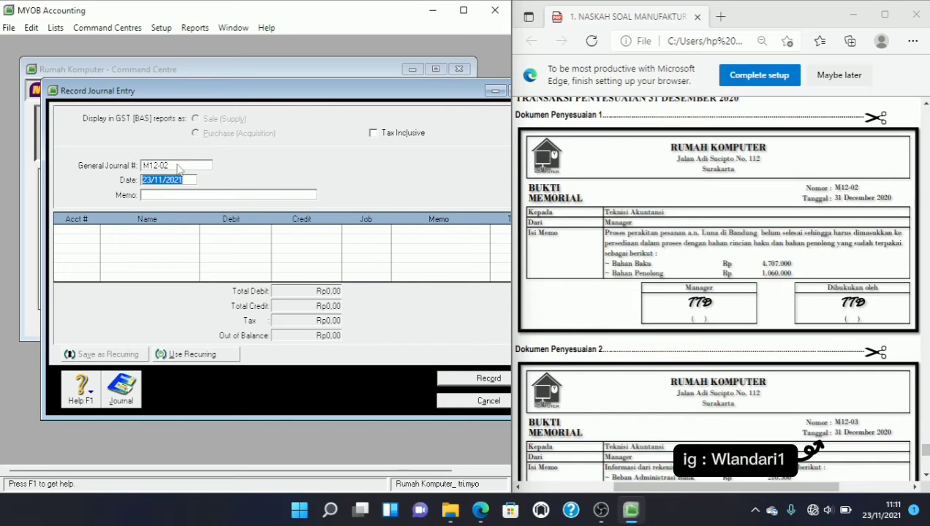
text(31/12/2020)
key(Tab)
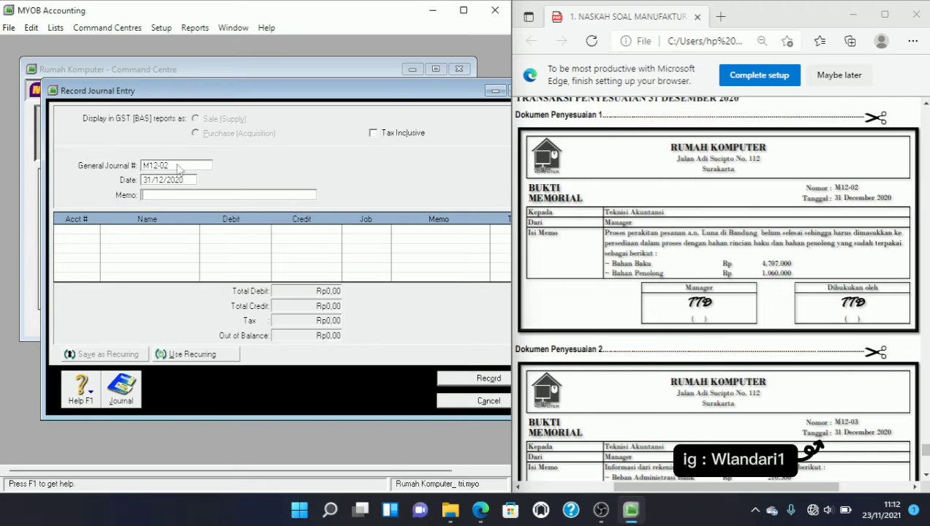
text(Penyesuaian)
text(dalam proses)
key(Tab)
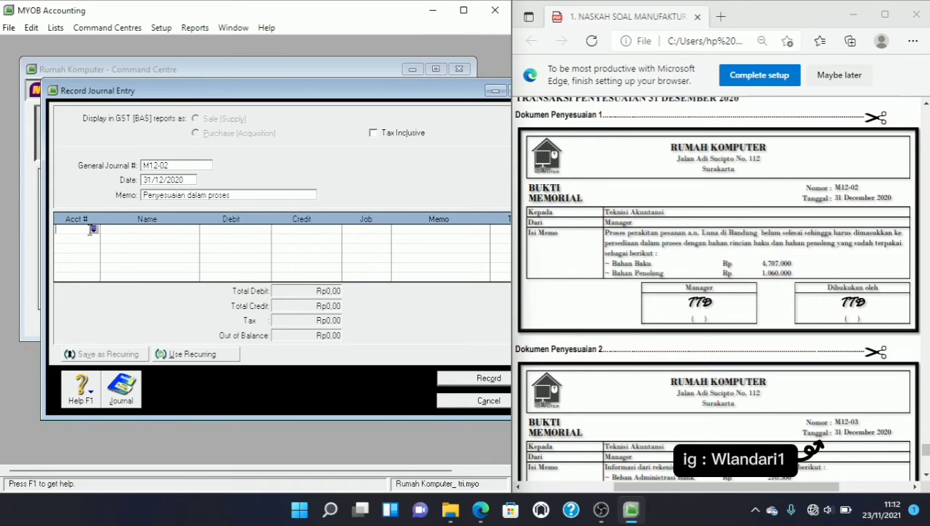
Step: Add a journal line debiting Work In Process Inventory (1-1169) with Rp5.767.000
click(94, 230)
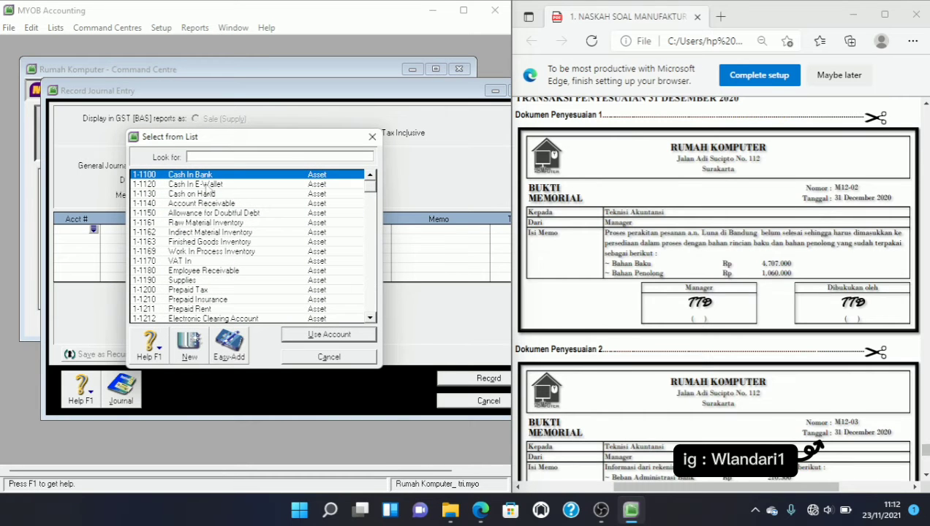
click(237, 252)
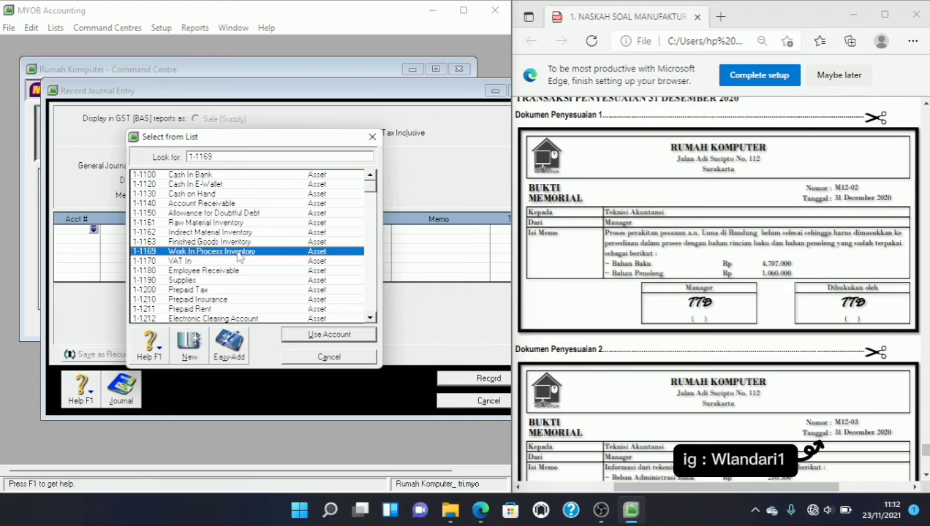
click(327, 336)
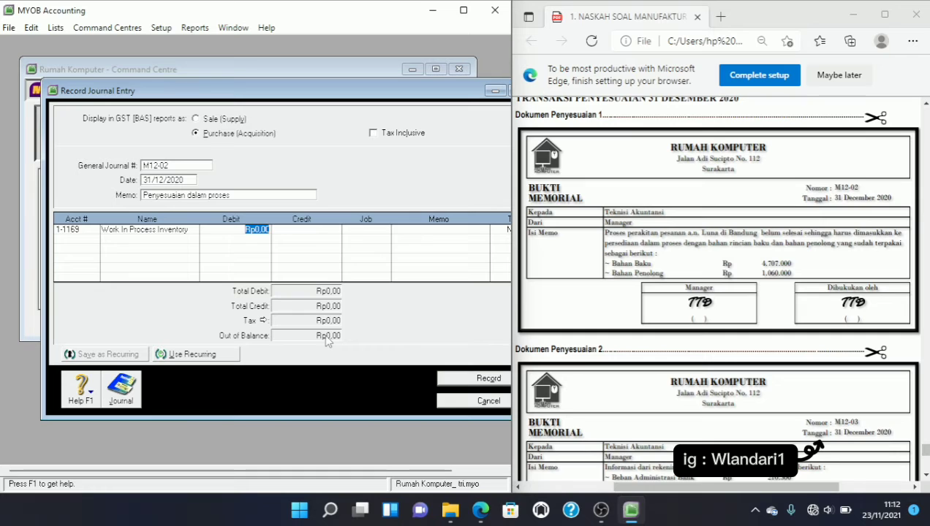
text(5767000)
key(Tab)
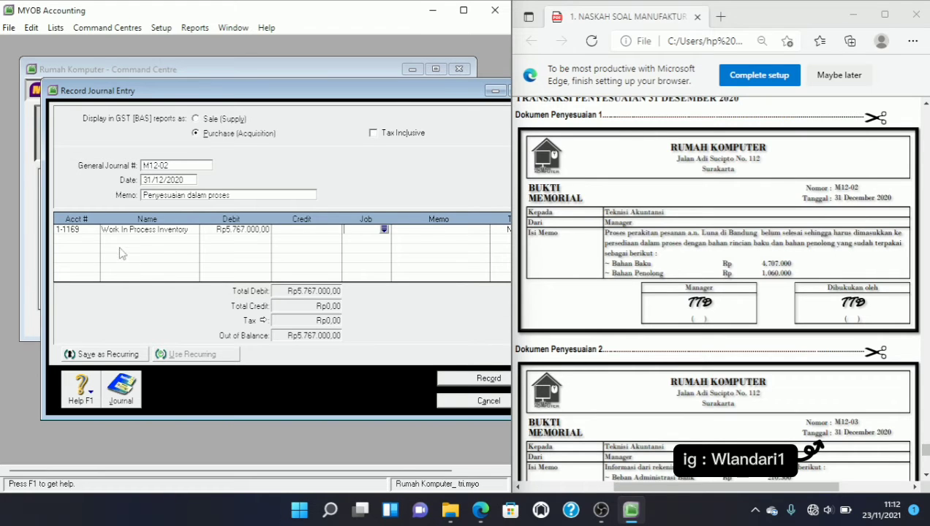
Step: Add a second journal line crediting Raw Material Cost-Process (5-1100) with Rp4.707.000
click(89, 242)
click(93, 239)
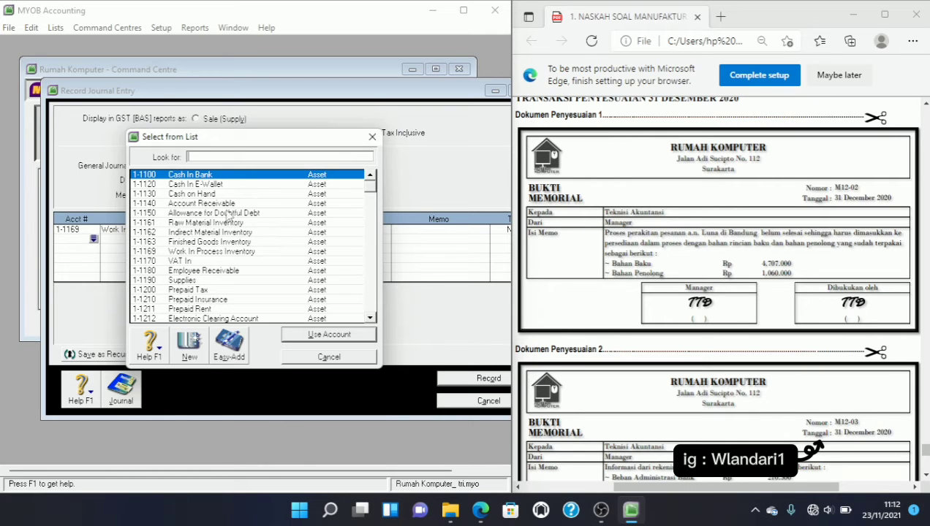
scroll(371, 318, down, 5)
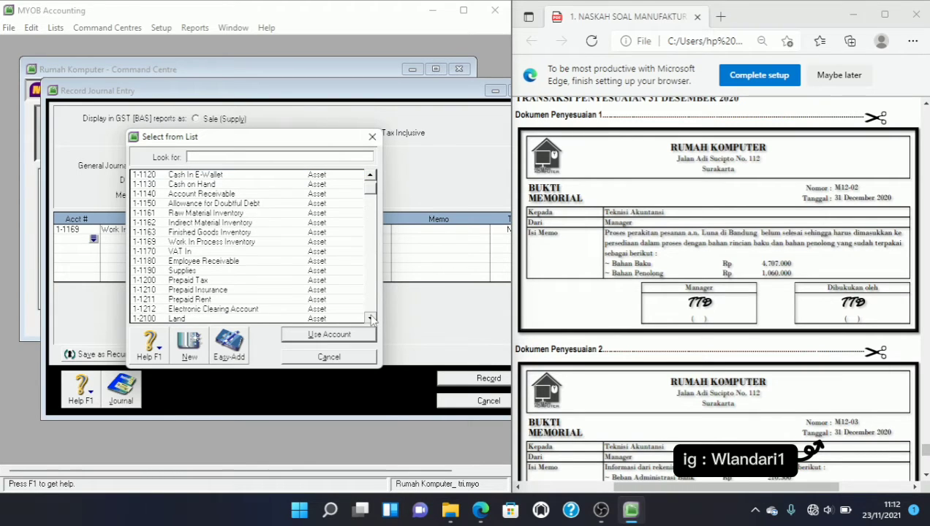
click(372, 318)
click(371, 318)
click(372, 318)
click(371, 318)
click(371, 318)
click(371, 318)
click(372, 318)
click(372, 318)
click(371, 318)
click(371, 318)
click(371, 318)
click(371, 318)
click(371, 318)
click(372, 318)
click(372, 318)
click(372, 318)
click(371, 318)
click(371, 318)
click(372, 318)
click(371, 318)
click(372, 318)
click(372, 318)
click(371, 318)
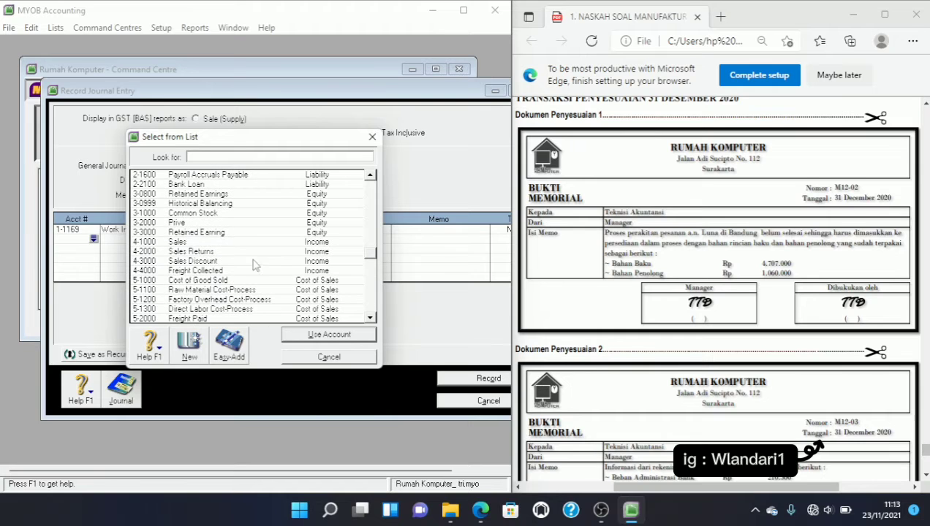
click(218, 291)
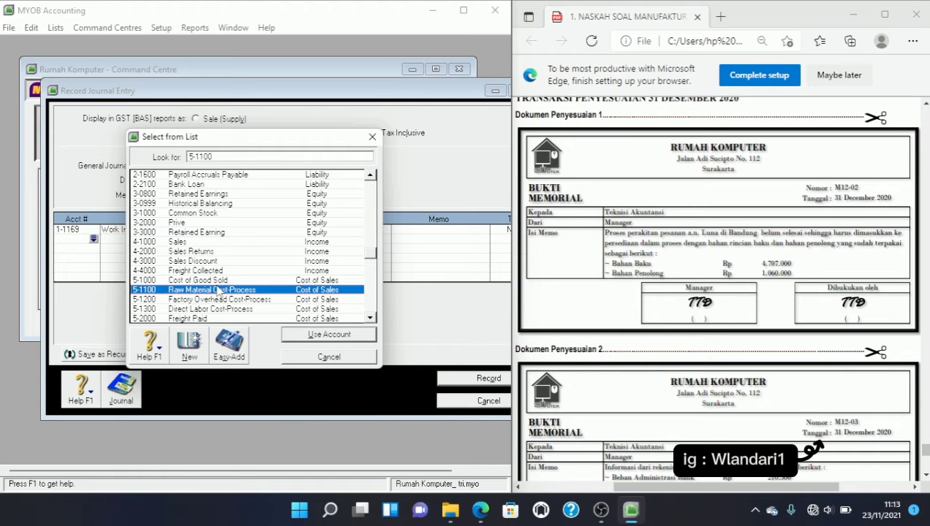
click(327, 335)
key(Tab)
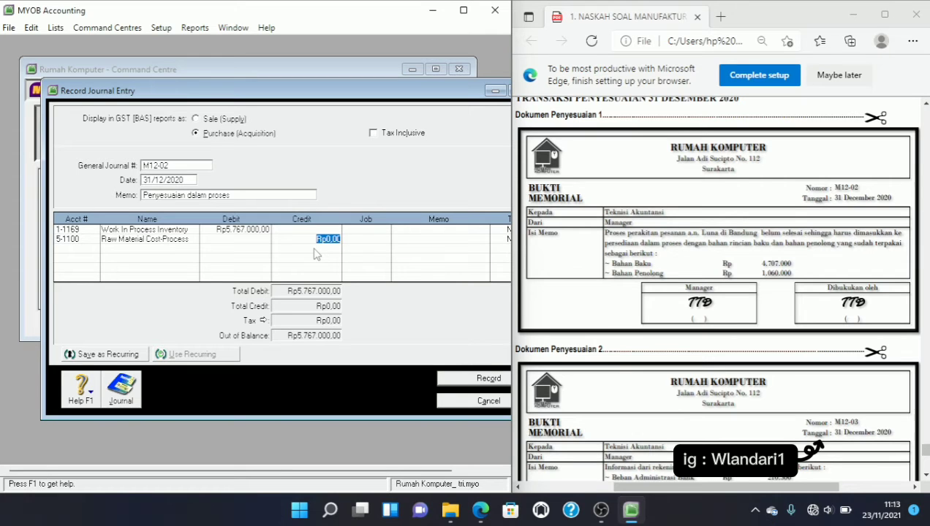
text(4.)
text(707.00)
text(0)
key(Tab)
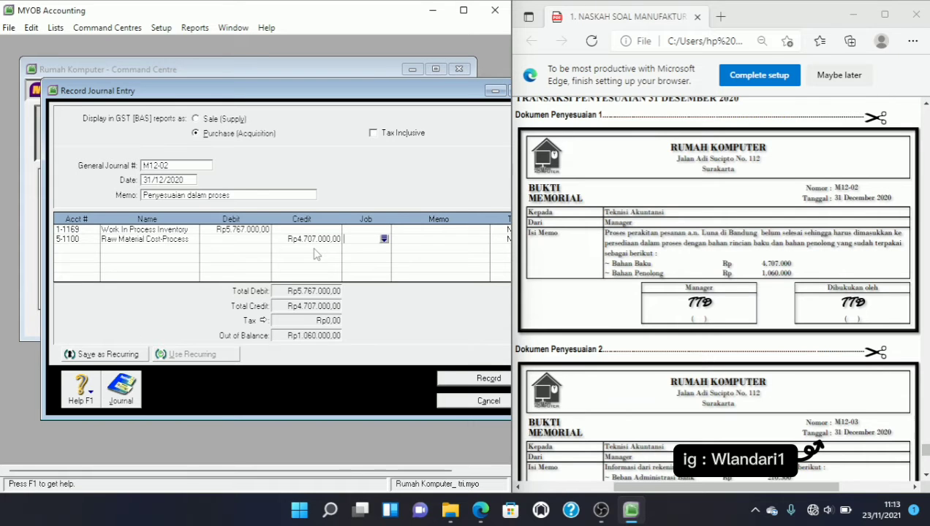
Step: Add a third journal line crediting Factory Overhead Cost-Process (5-1200) with Rp1.060.000
click(91, 251)
click(93, 252)
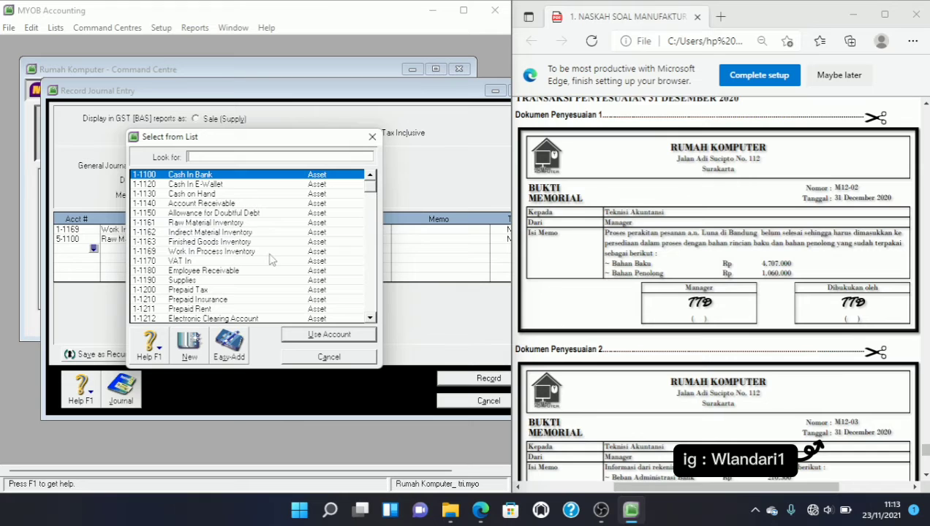
click(370, 320)
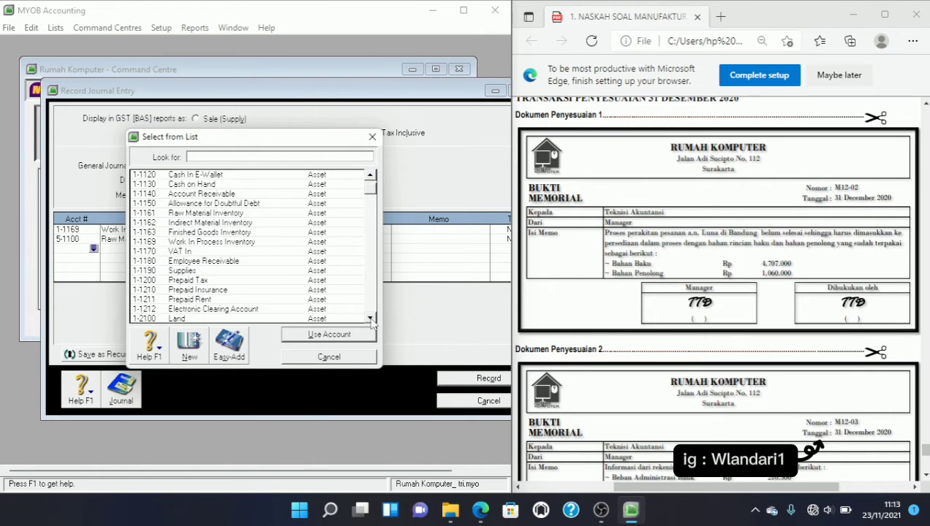
click(371, 320)
click(370, 319)
click(371, 319)
click(371, 319)
click(371, 320)
click(371, 320)
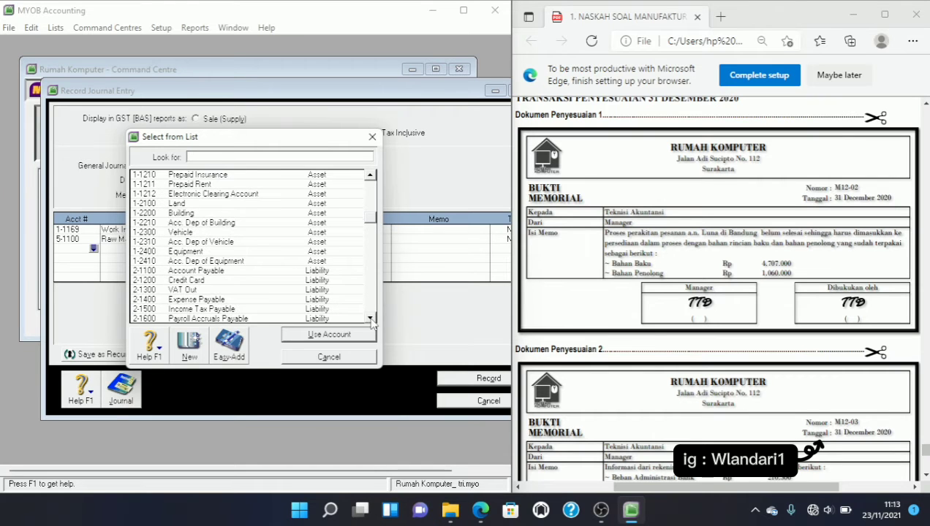
click(371, 319)
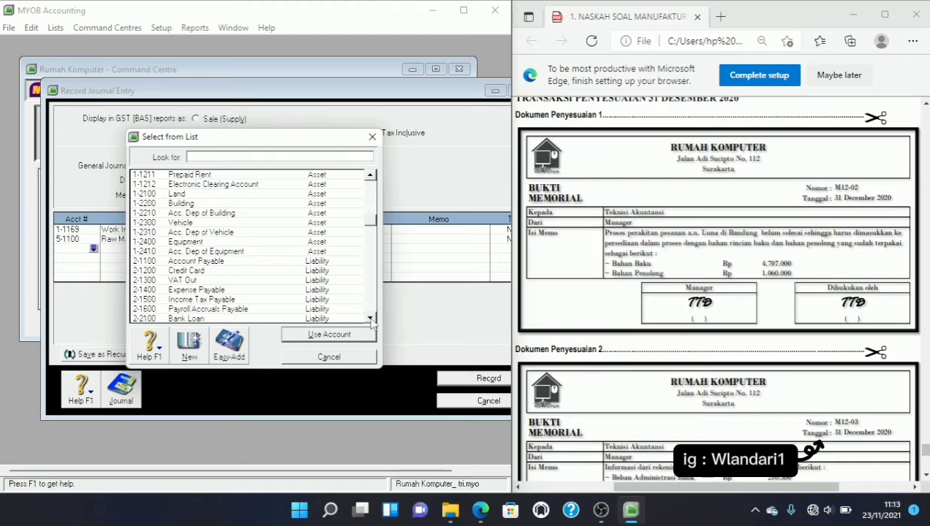
click(371, 319)
click(371, 319)
click(371, 320)
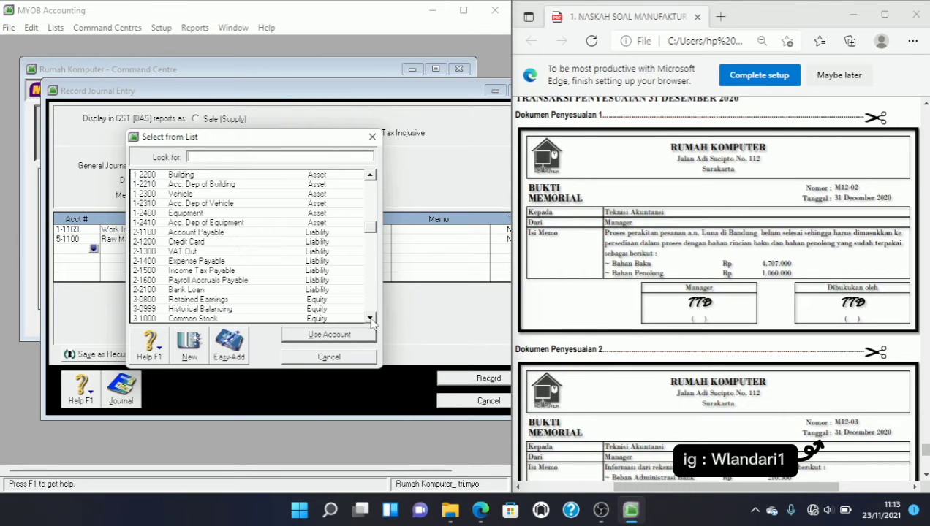
click(371, 319)
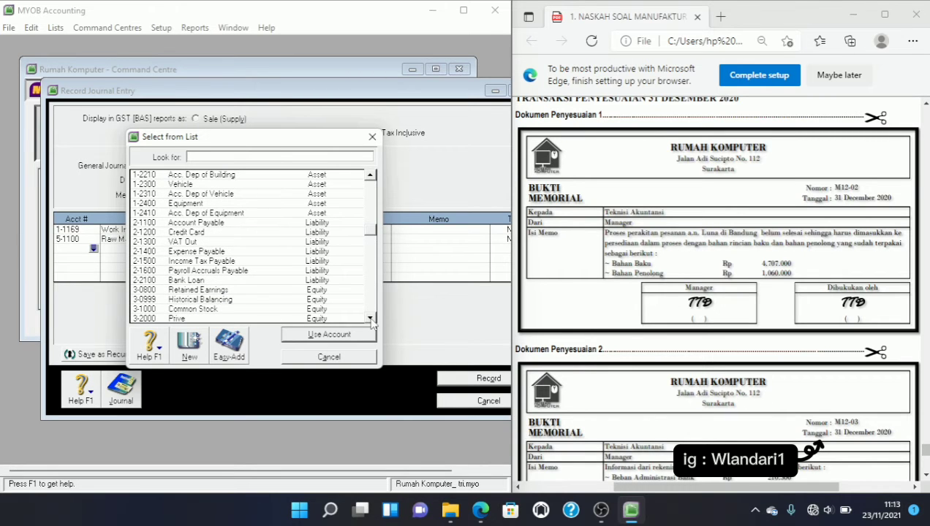
click(371, 320)
click(371, 319)
click(371, 319)
click(370, 319)
click(371, 320)
click(371, 319)
click(371, 319)
click(370, 319)
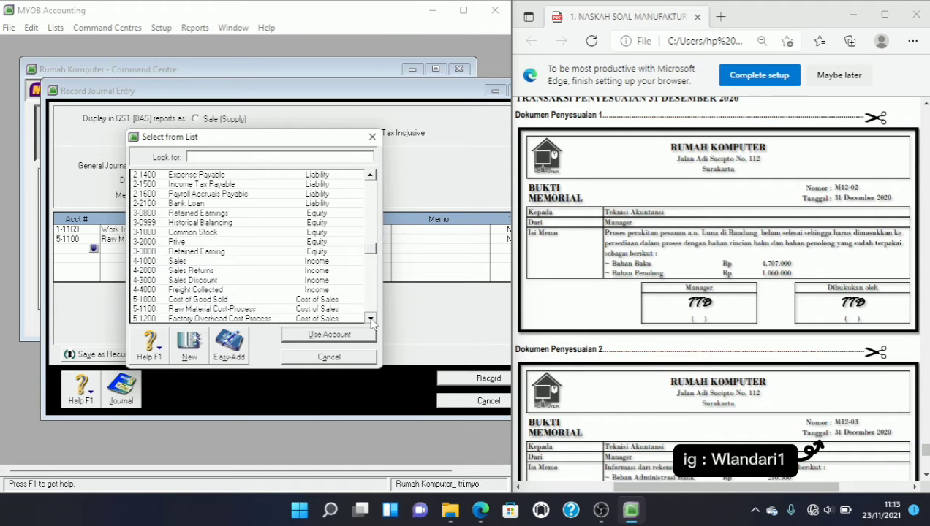
click(371, 320)
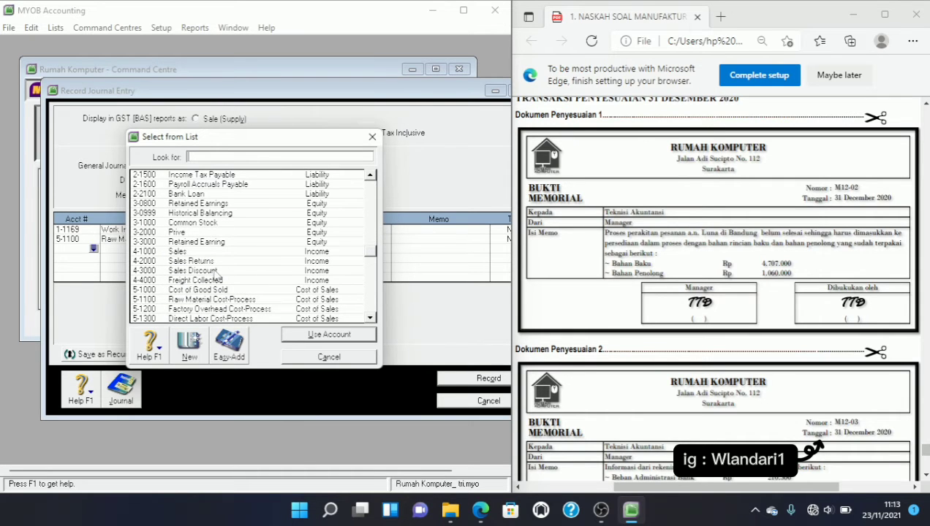
click(222, 300)
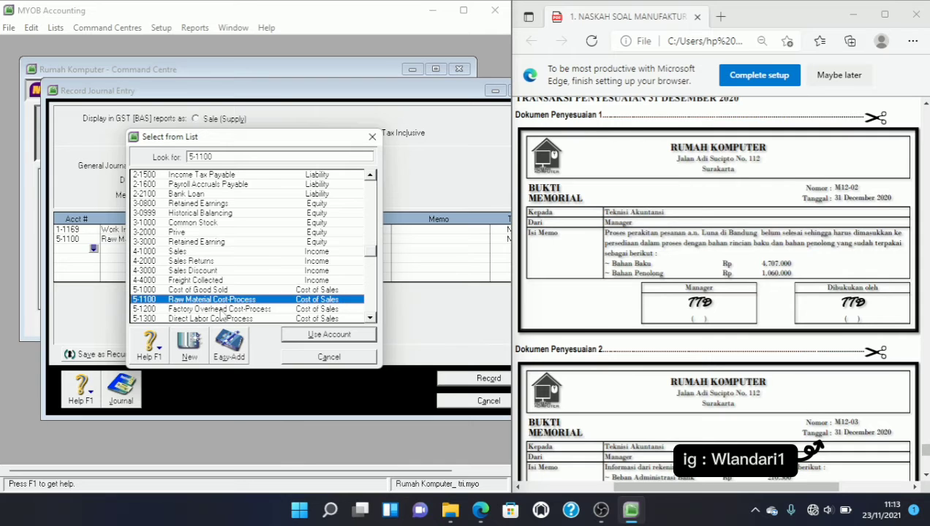
click(220, 310)
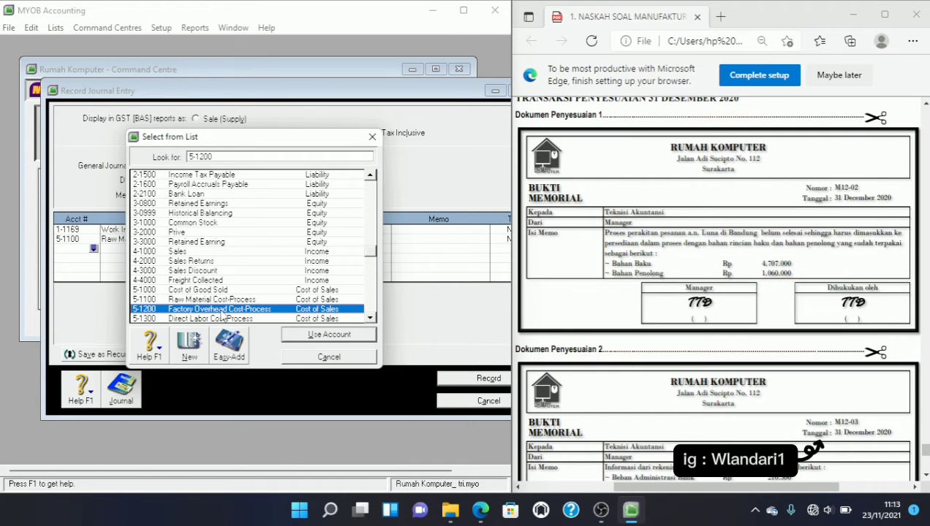
click(297, 335)
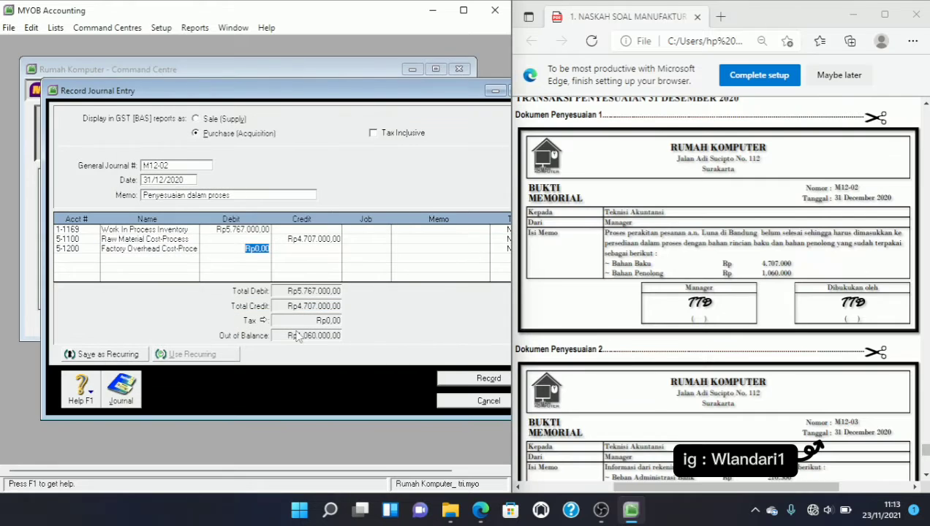
key(Tab)
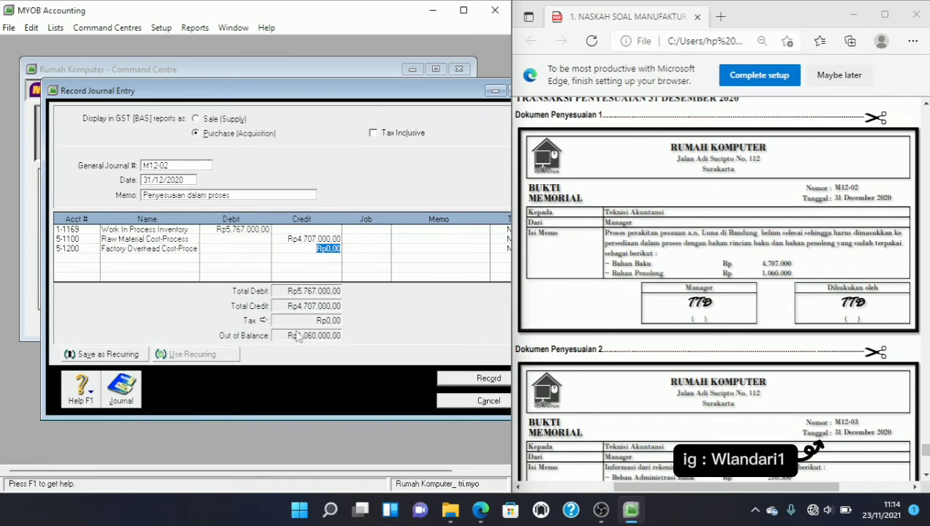
text(1060000)
key(Tab)
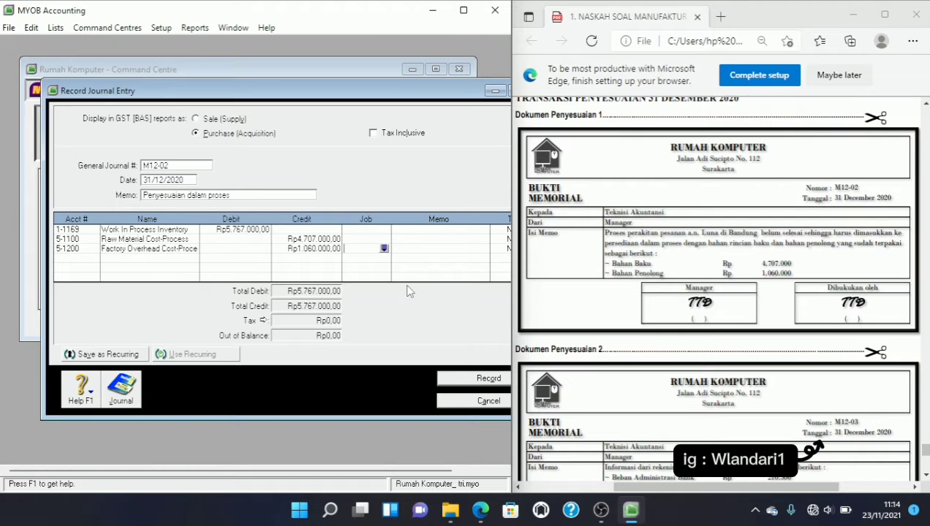
Step: Review the recap of the M12-02 transaction and record the journal entry
key(ctrl+r)
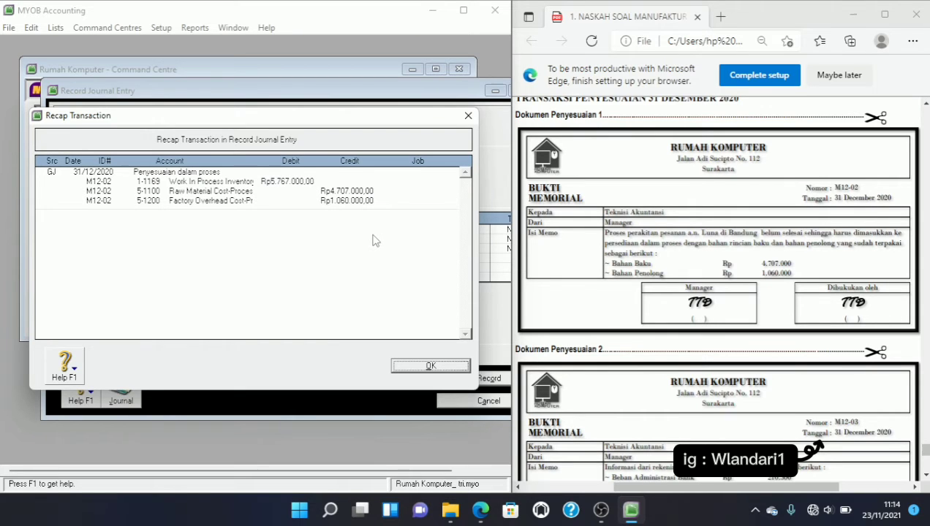
click(437, 366)
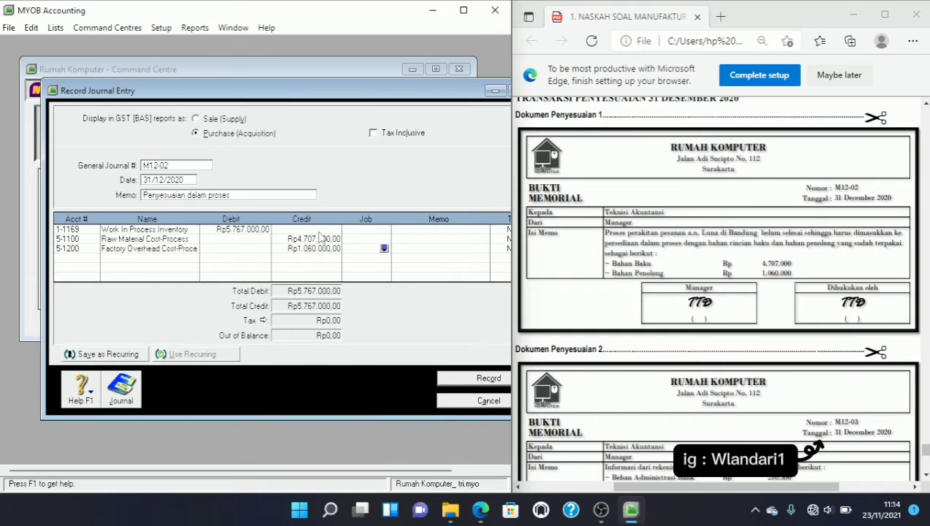
click(472, 380)
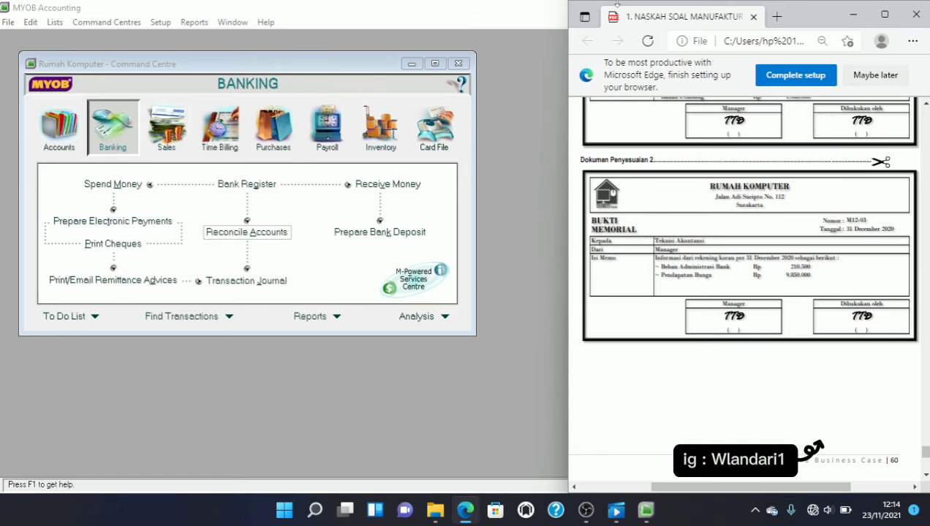
Step: Minimize the PDF window and open Reconcile Accounts in the Banking command centre
click(853, 14)
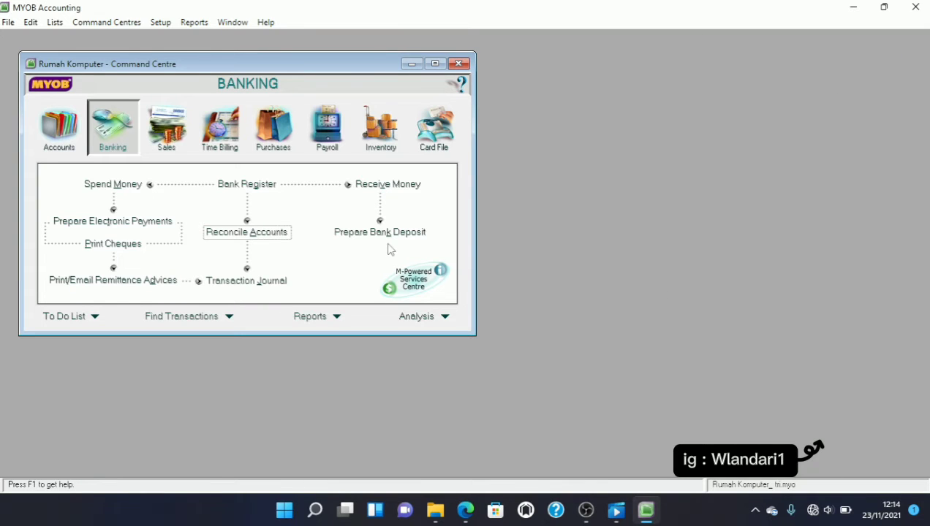
click(67, 149)
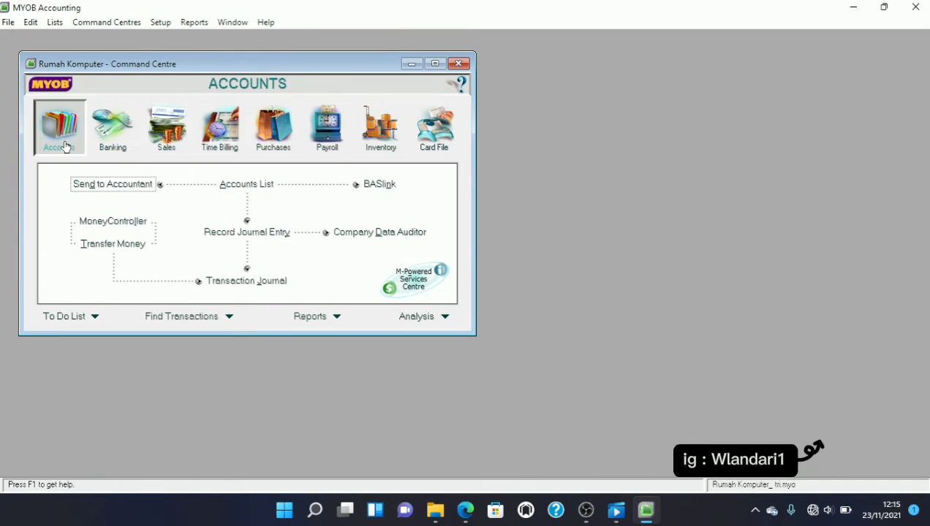
click(103, 147)
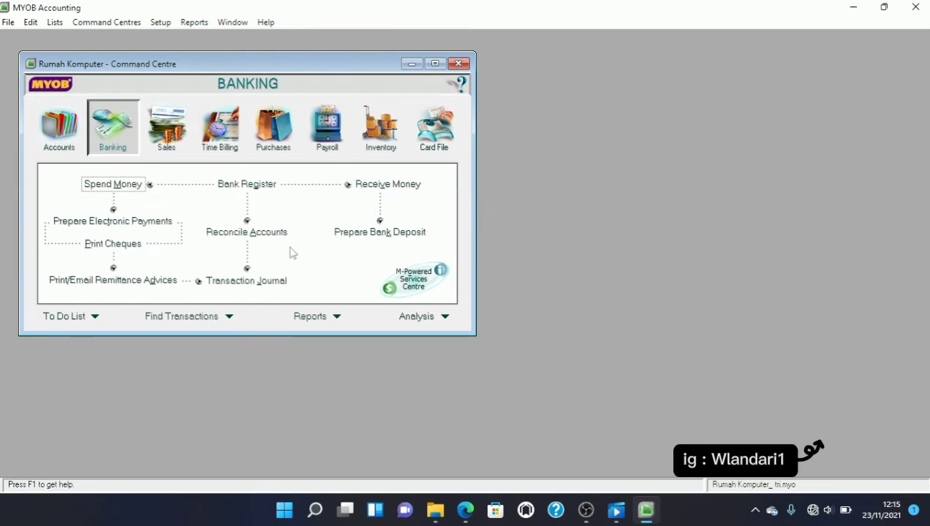
click(264, 238)
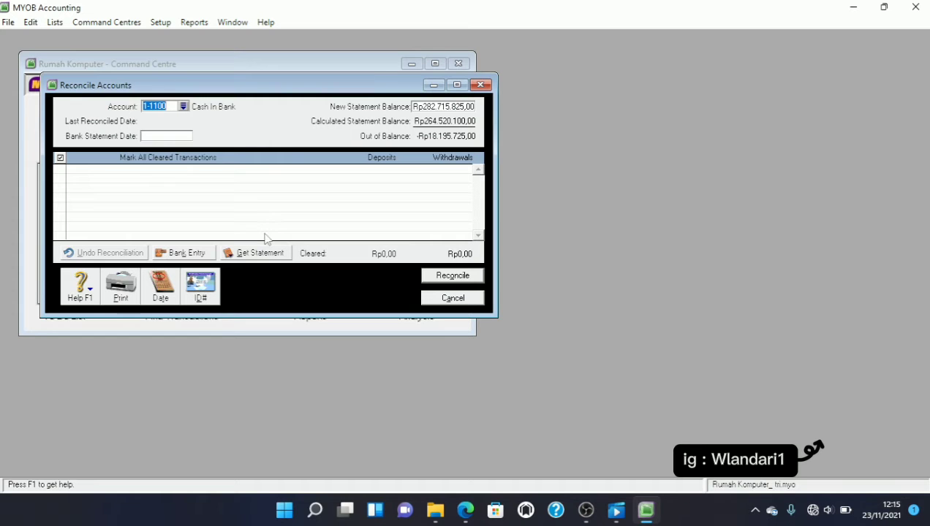
Step: Set the bank statement date for account 1-1100 Cash In Bank to 31/12/2020 and minimize the reconciliation window
click(163, 137)
key(Tab)
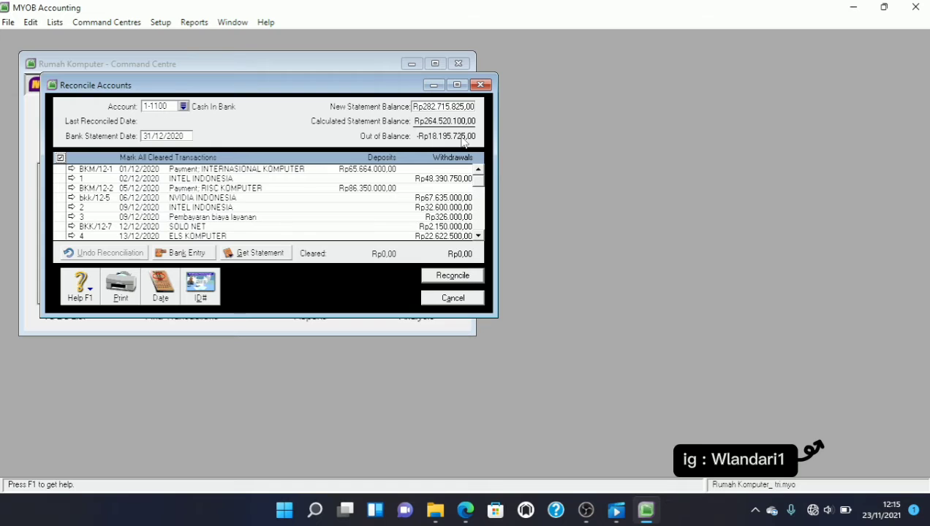
click(433, 86)
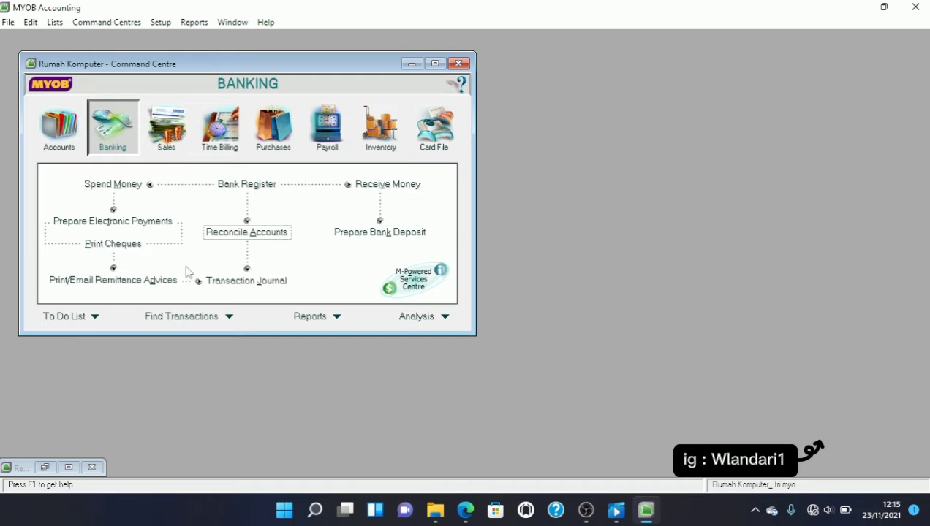
Step: Open the Transaction Journal from the Accounts command centre, move it aside, and bring back Reconcile Accounts next to it
click(59, 150)
click(273, 284)
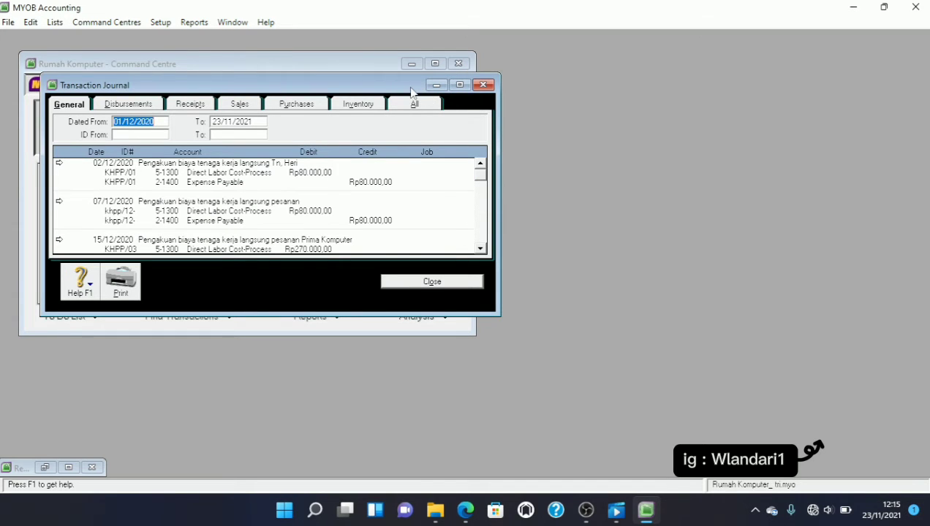
drag(409, 90, 854, 93)
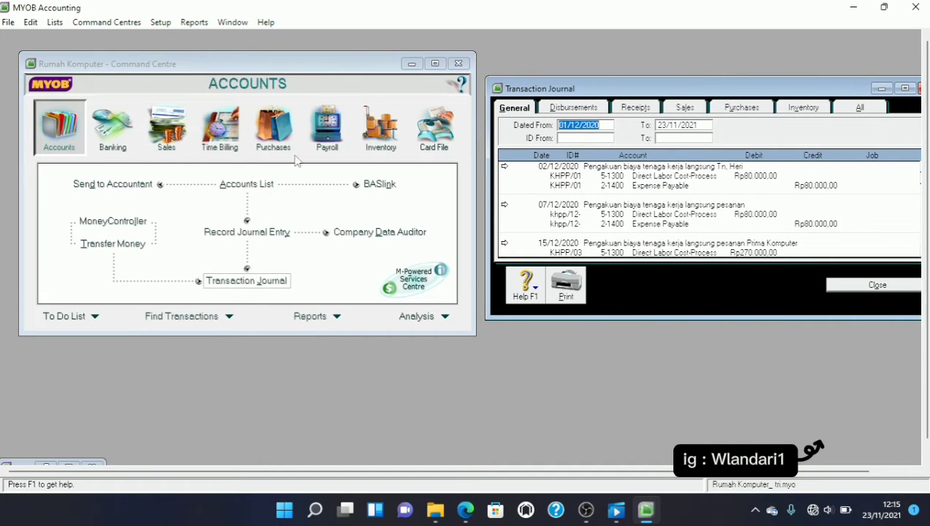
click(113, 128)
click(245, 234)
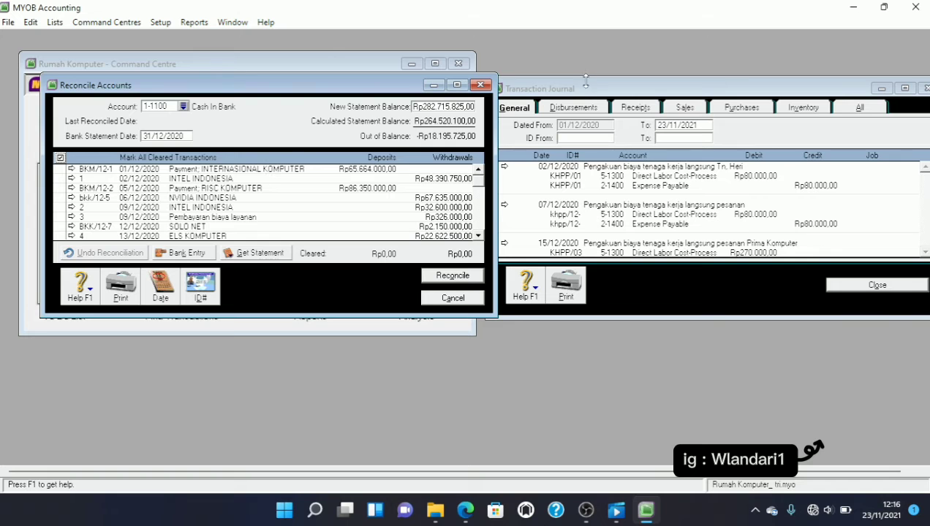
Step: Check the journal's receipts and disbursements, and mark BKM/12-1 INTERNASIONAL KOMPUTER and the 02/12/2020 INTEL INDONESIA payment as cleared
click(589, 108)
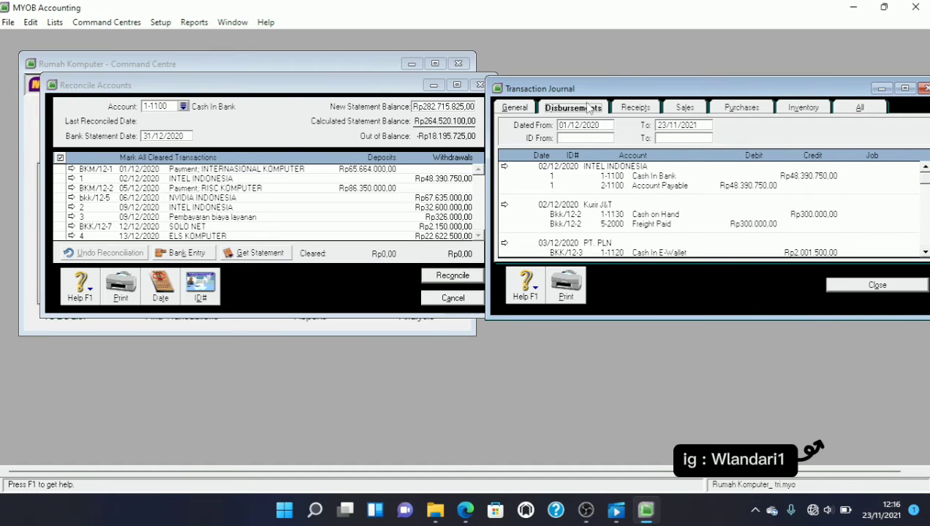
click(642, 109)
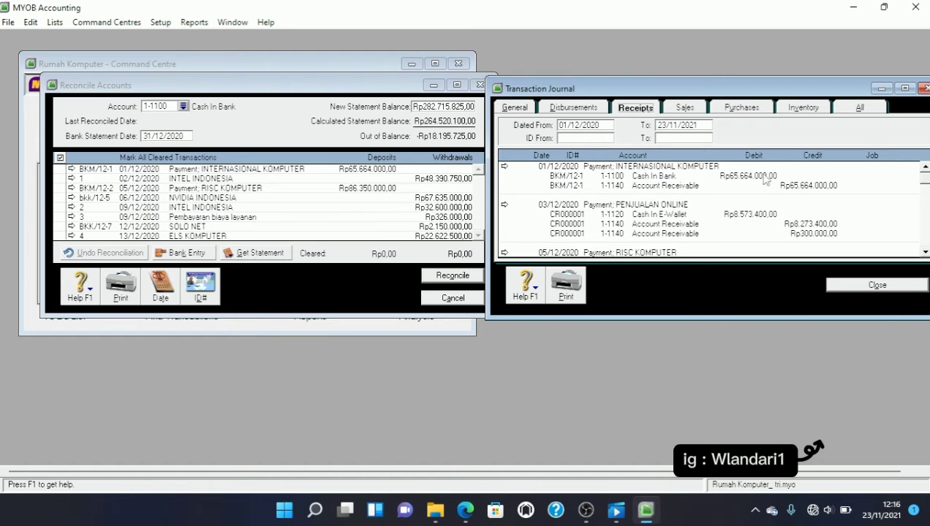
click(60, 158)
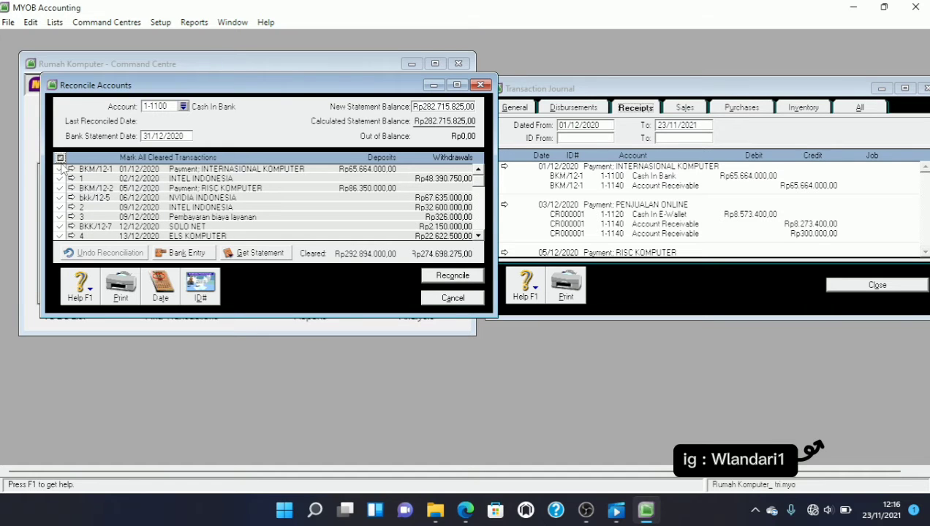
click(60, 158)
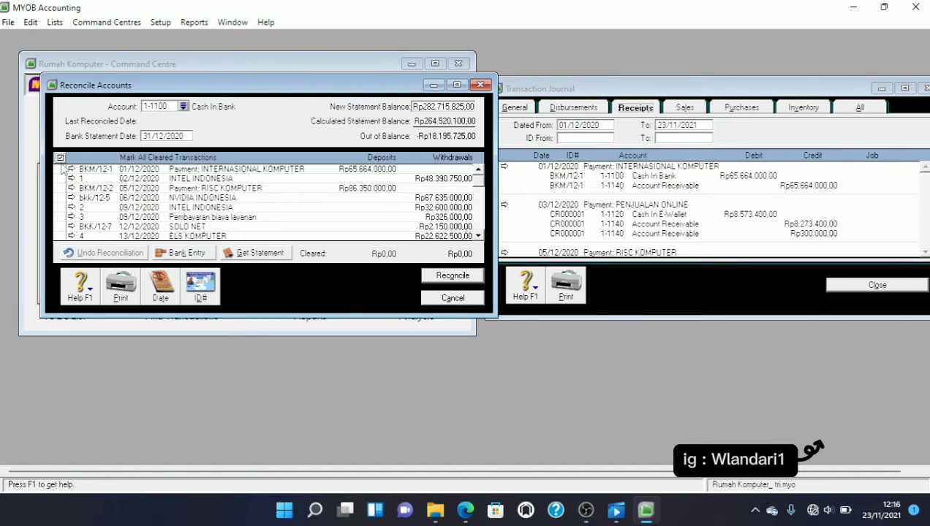
click(61, 169)
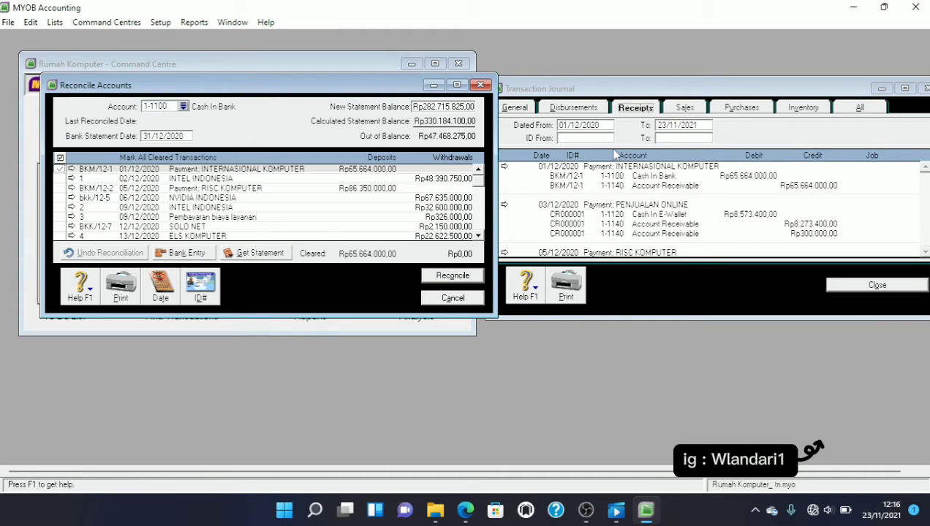
click(582, 108)
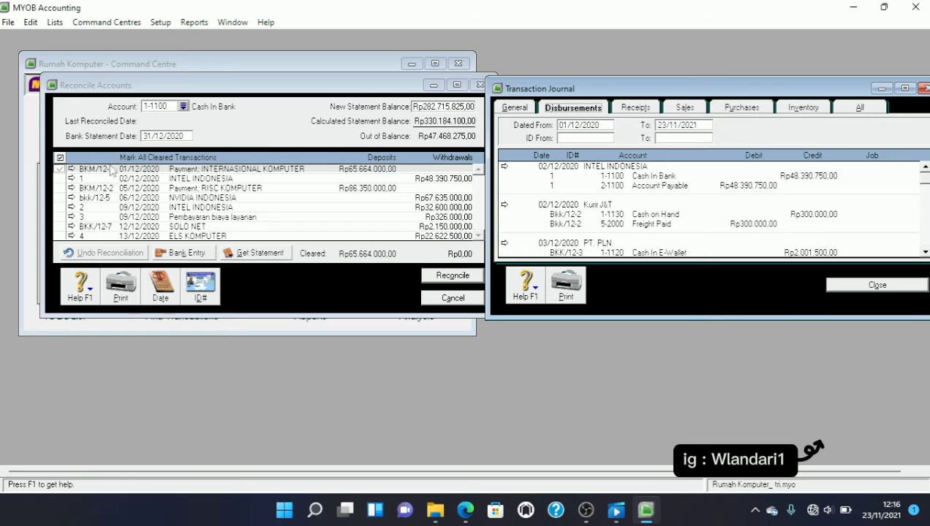
click(61, 179)
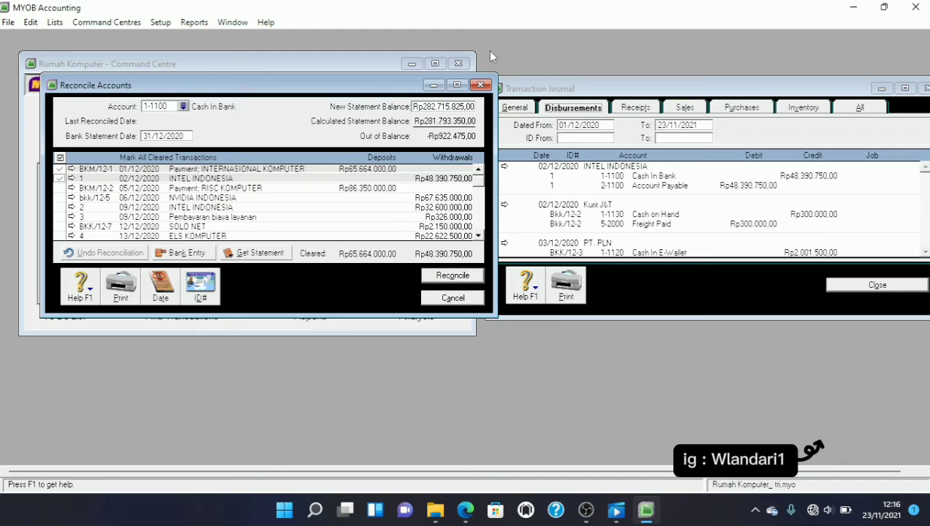
Step: Find the 05/12/2020 RISC KOMPUTER payment among the journal's receipts and mark BKM/12-2 as cleared in the reconciliation
click(646, 110)
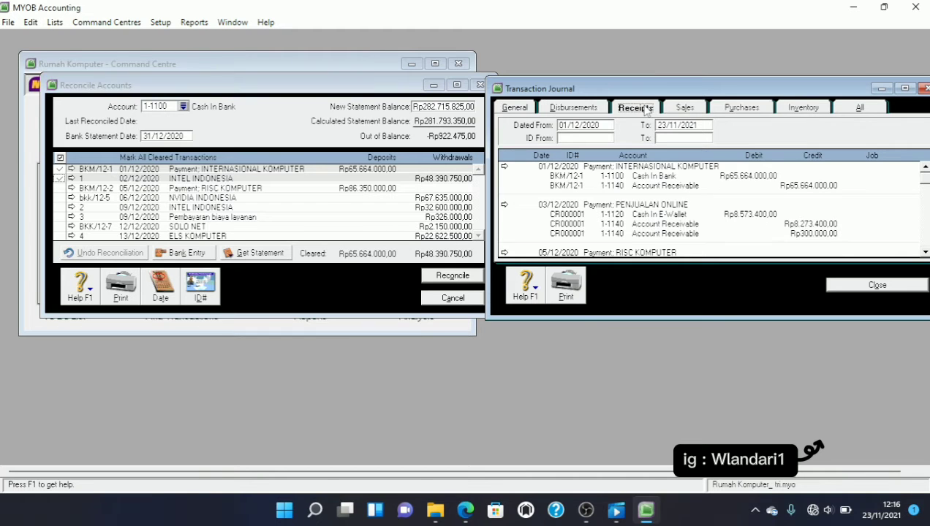
click(925, 252)
click(925, 253)
click(925, 252)
click(925, 252)
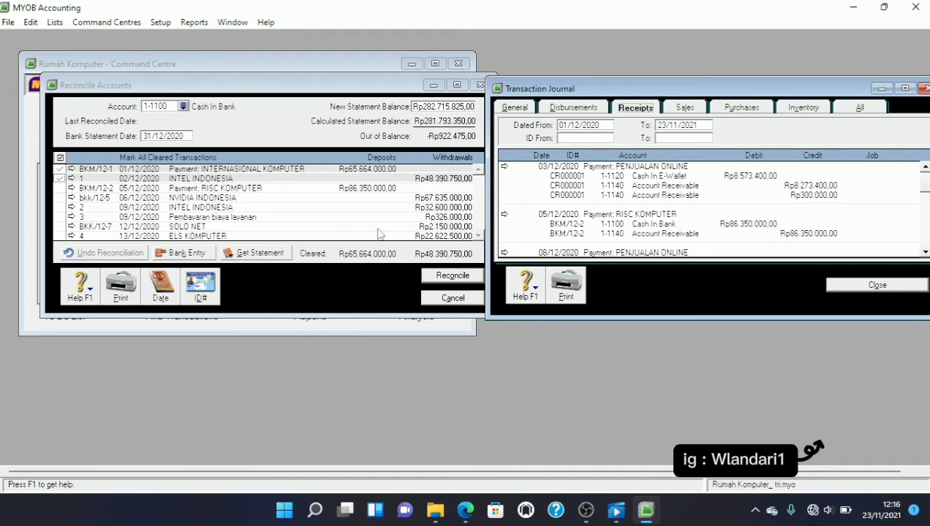
click(61, 188)
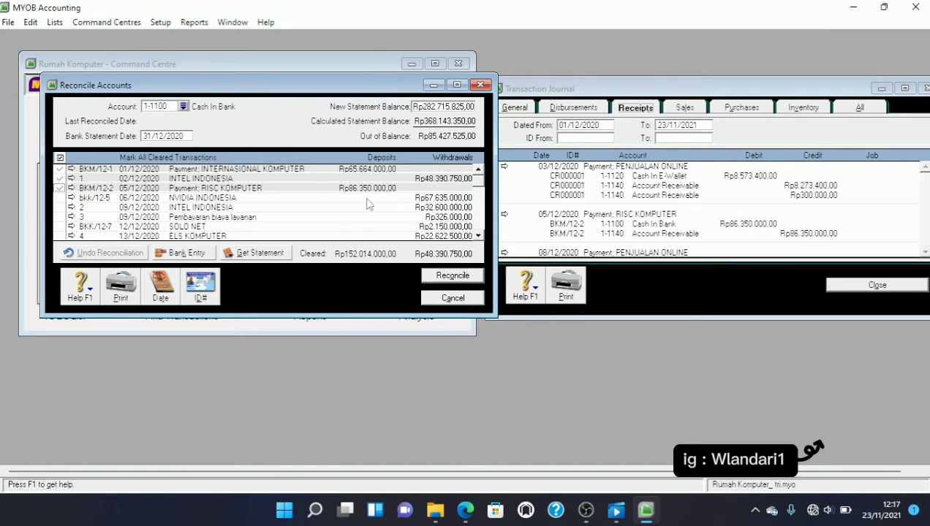
Step: Find the 06/12/2020 NVIDIA INDONESIA payment among the journal's disbursements and mark bkk/12-5 as cleared in the reconciliation
click(573, 108)
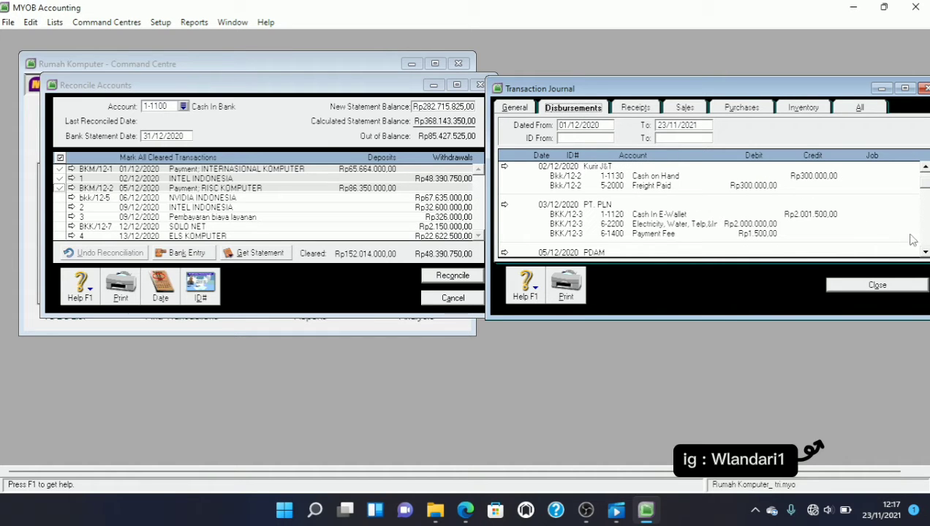
click(924, 169)
click(925, 169)
click(925, 169)
click(925, 169)
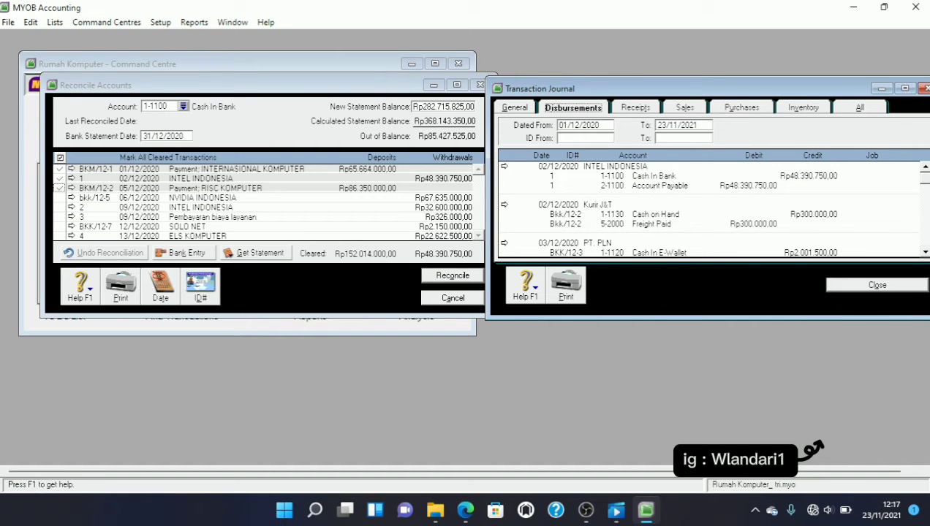
click(925, 252)
click(924, 252)
click(925, 252)
click(925, 253)
click(925, 252)
click(924, 252)
click(925, 252)
click(925, 252)
click(925, 252)
click(925, 252)
click(924, 252)
click(925, 252)
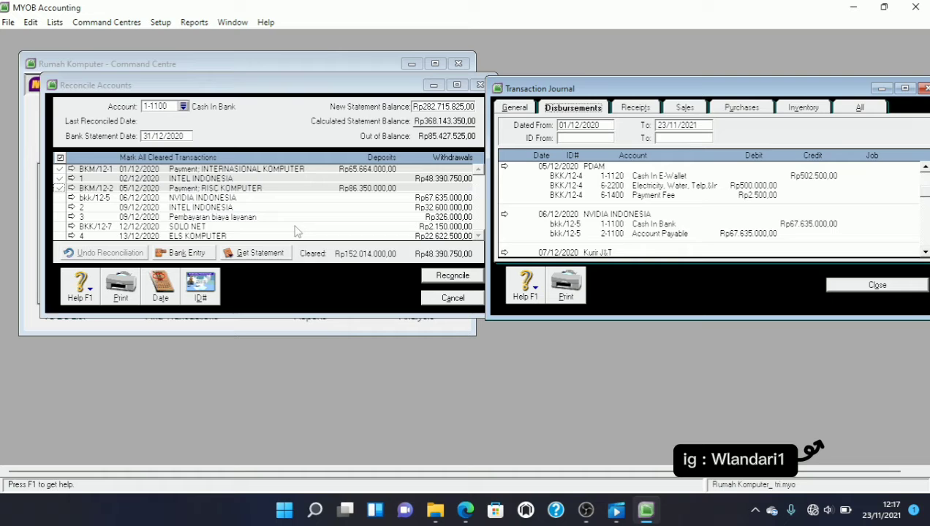
click(62, 197)
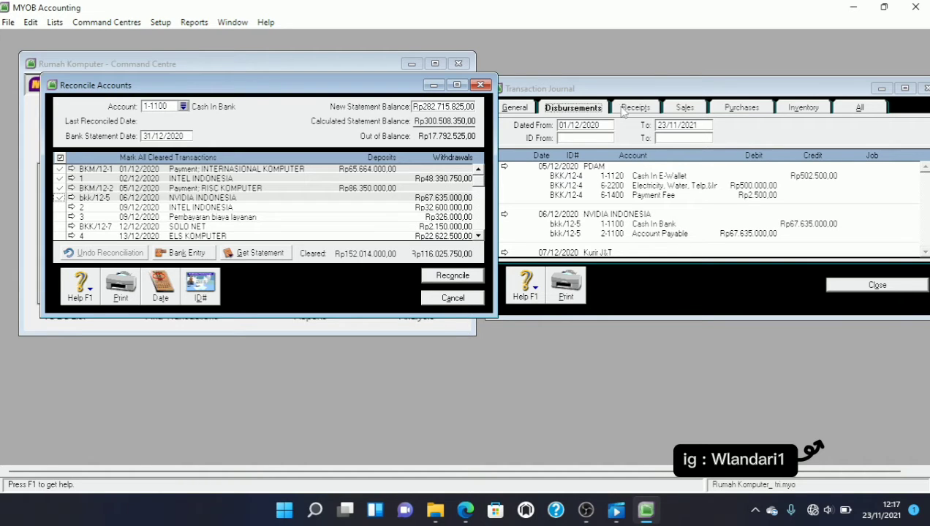
Step: Find the 09/12/2020 INTEL INDONESIA payment among the disbursements and mark transaction 2 as cleared in the reconciliation
click(596, 110)
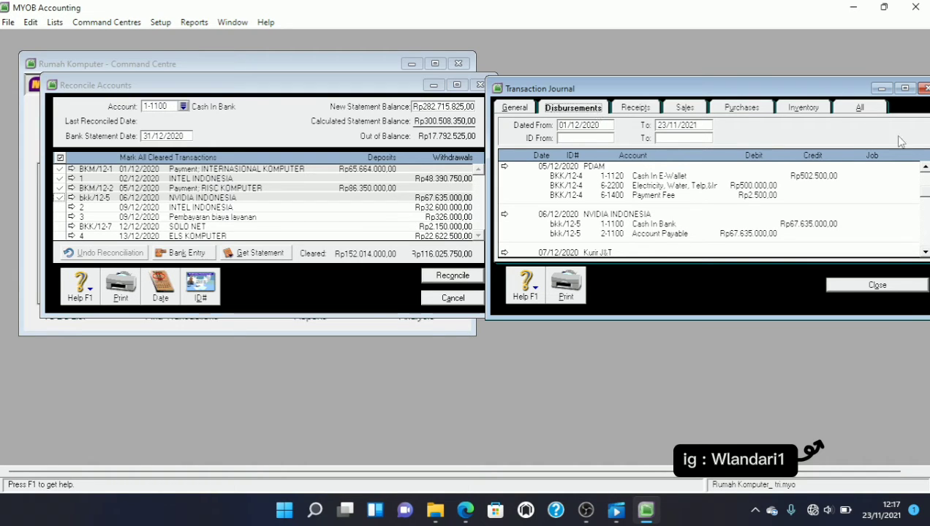
scroll(925, 168, up, 3)
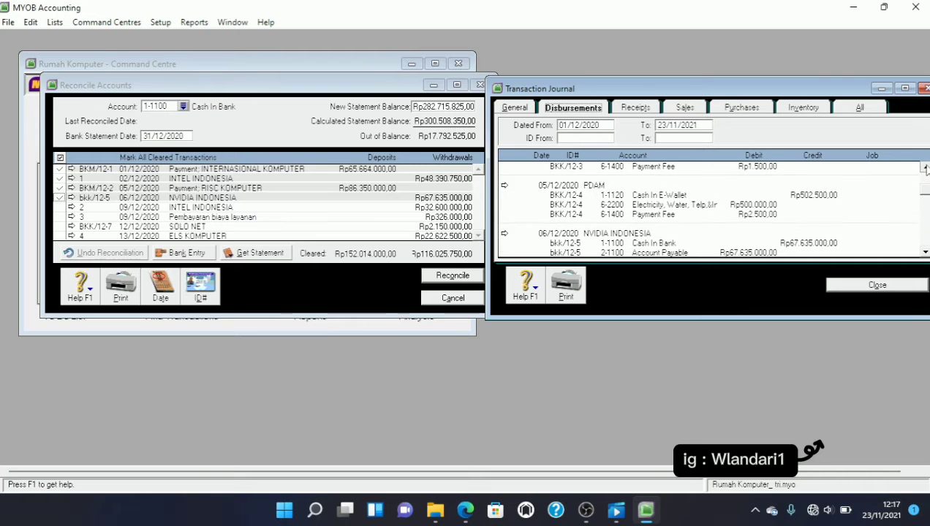
scroll(925, 169, up, 1)
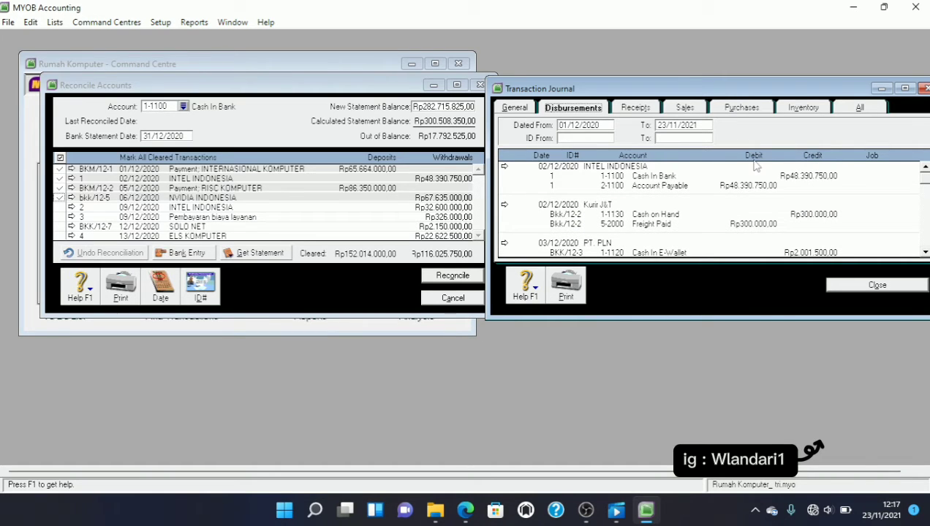
click(925, 251)
scroll(925, 252, down, 3)
scroll(925, 252, down, 3)
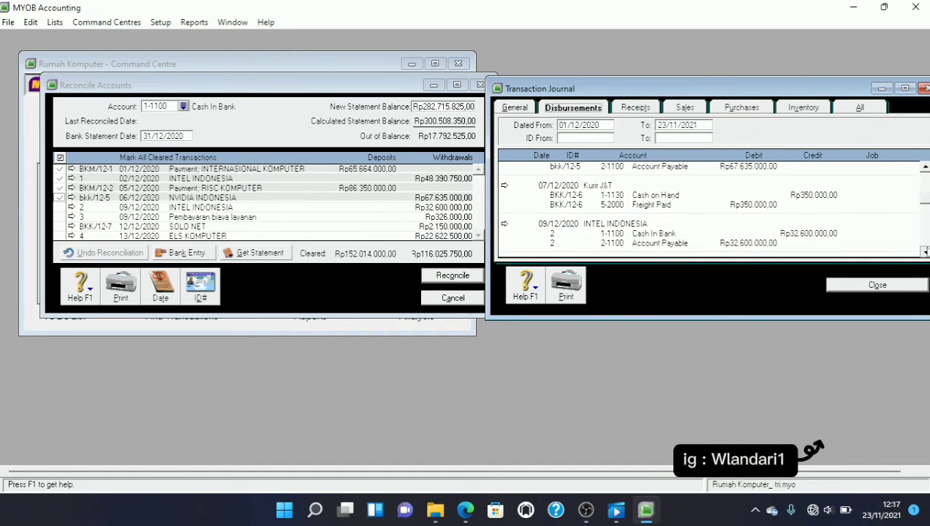
scroll(925, 251, down, 1)
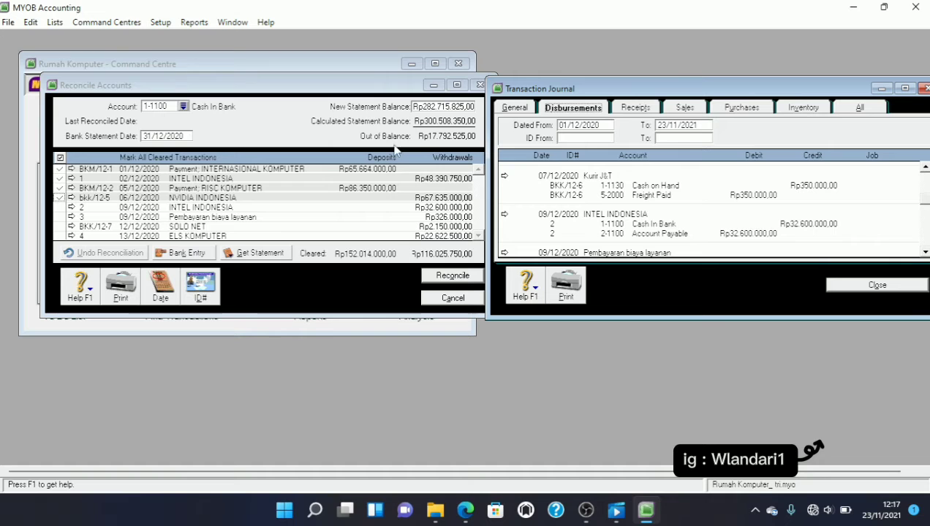
click(59, 207)
click(59, 208)
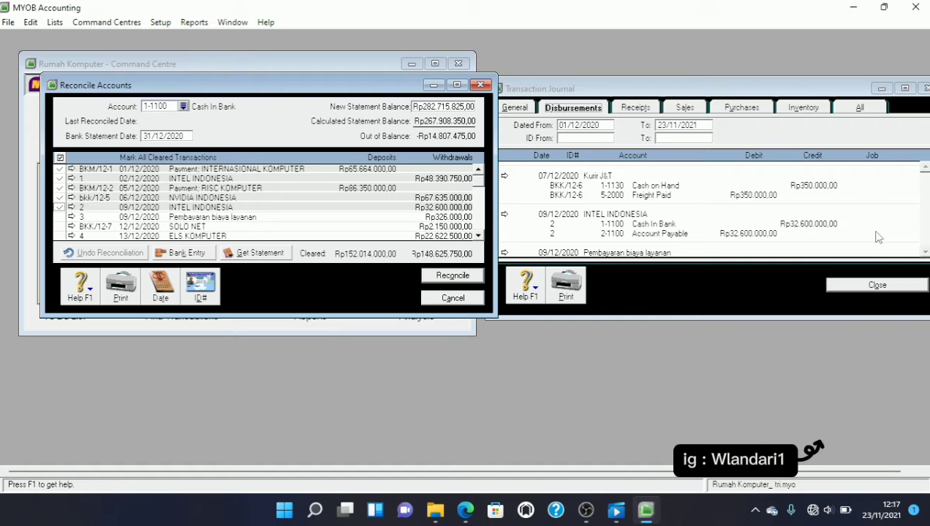
Step: Match the 09/12/2020 Pembayaran biaya layanan entry against the disbursements journal and mark transaction 3 as cleared
click(923, 254)
click(922, 254)
click(923, 253)
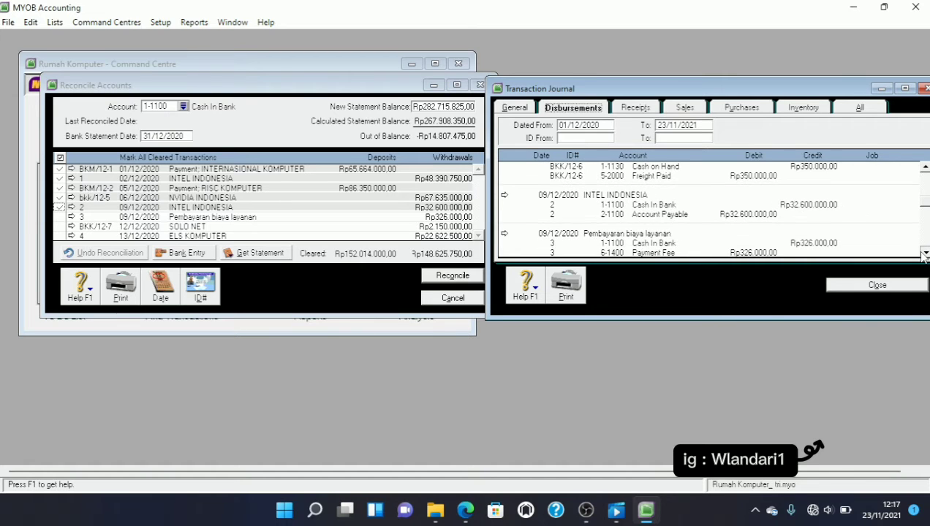
click(922, 253)
click(923, 254)
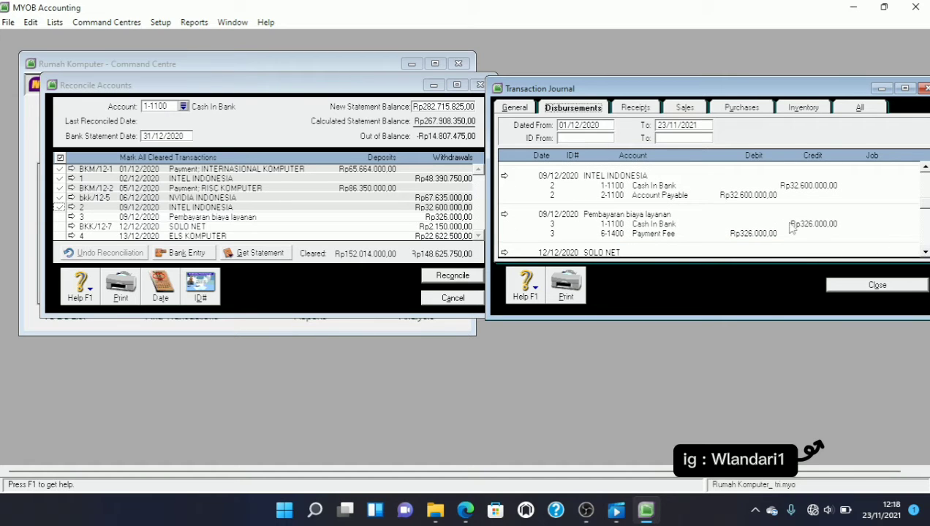
click(60, 217)
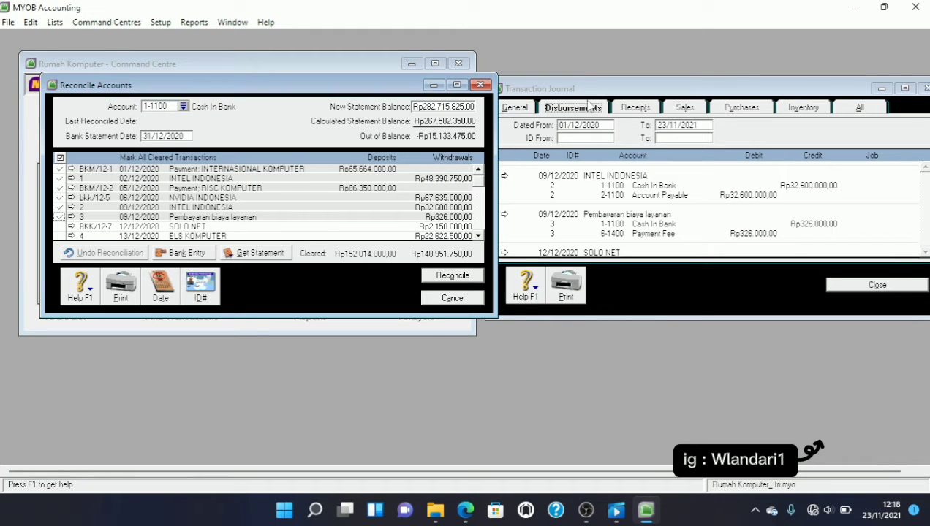
Step: Match the 12/12/2020 SOLO NET payment against the disbursements journal and mark BKK/12-7 as cleared
click(589, 106)
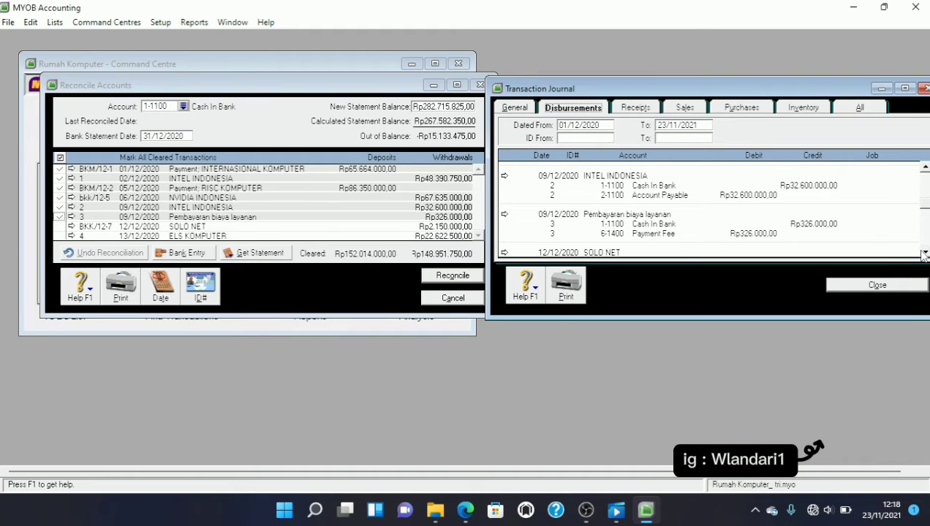
click(923, 255)
click(924, 255)
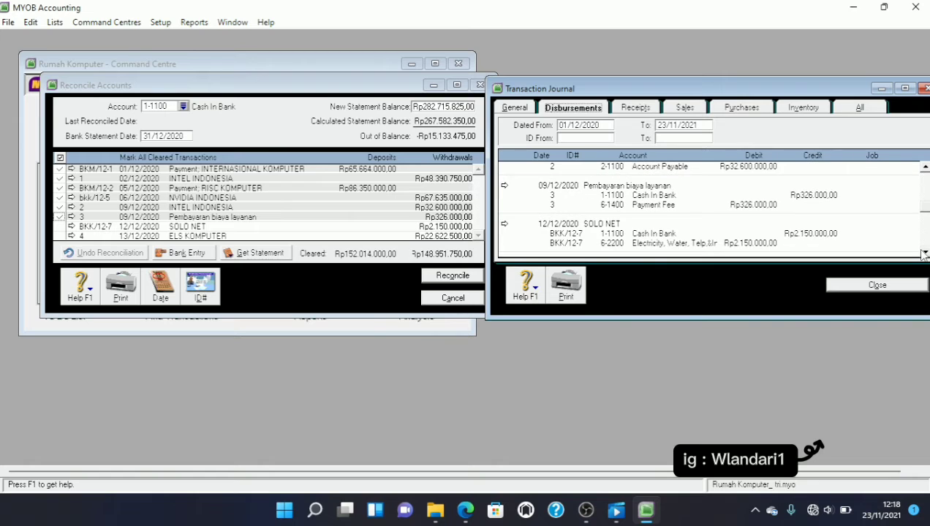
click(923, 254)
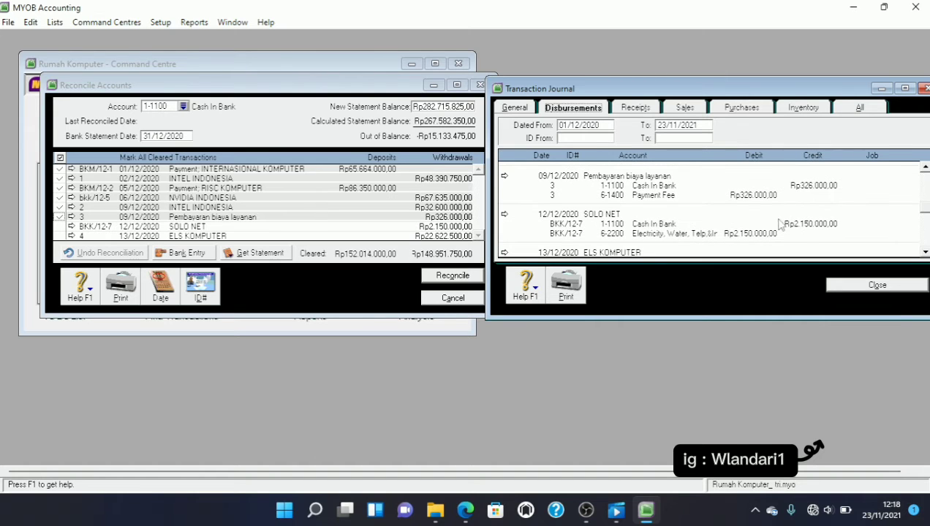
click(60, 227)
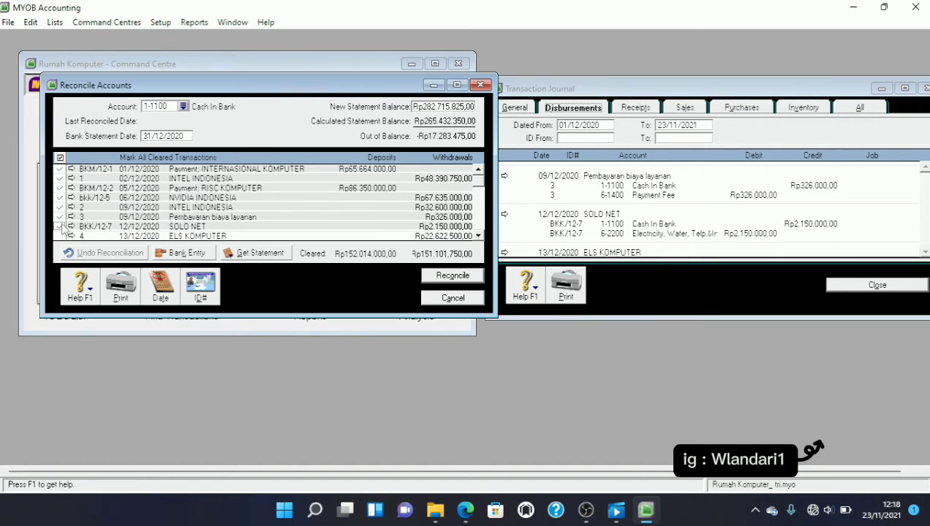
Step: Match the 13/12/2020 ELS KOMPUTER payment against the disbursements journal and mark transaction 4 as cleared in the reconciliation
click(478, 236)
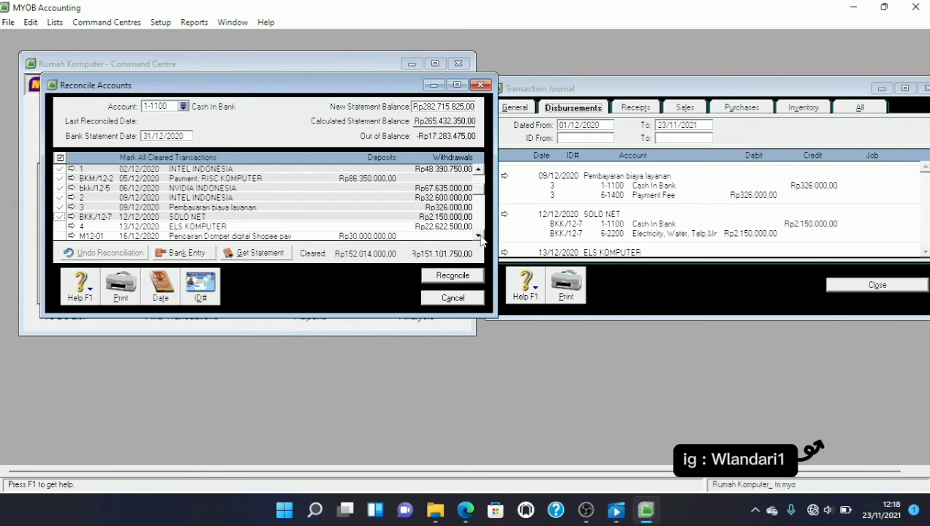
click(478, 237)
click(478, 236)
click(478, 236)
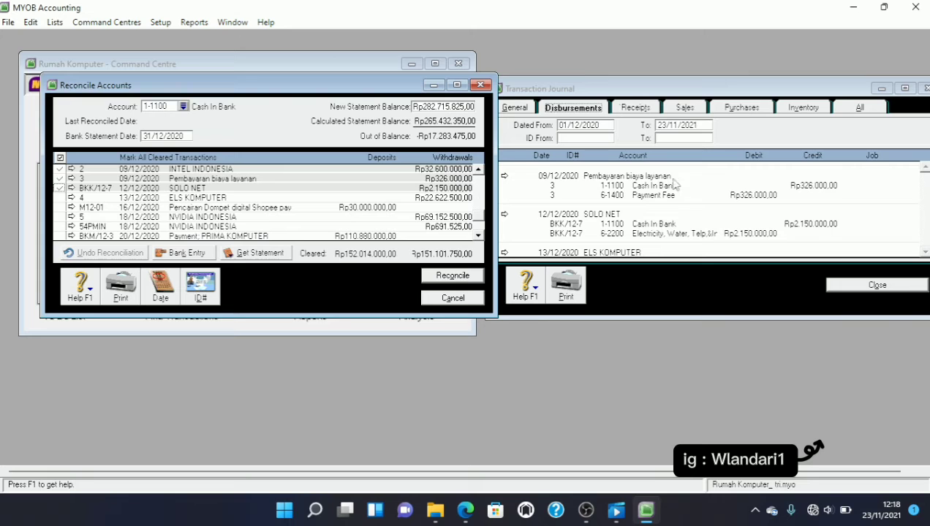
click(926, 253)
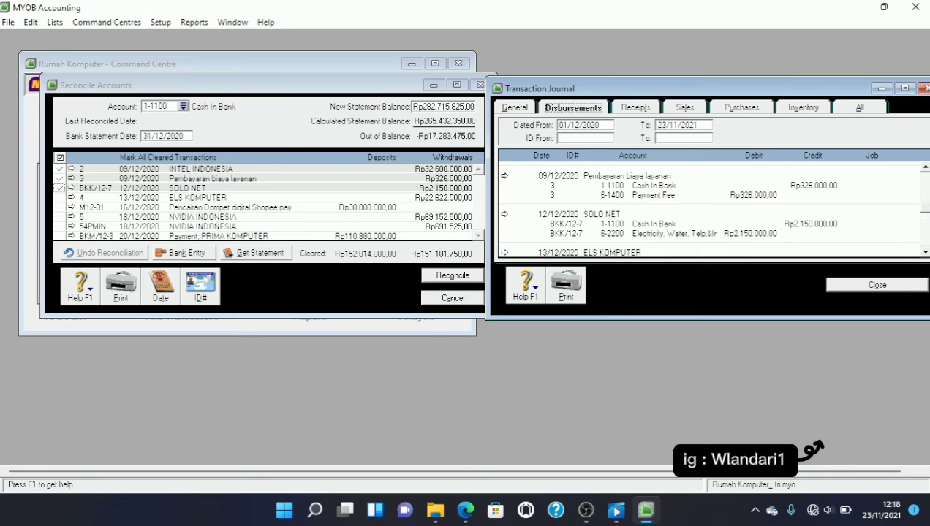
click(925, 253)
click(924, 252)
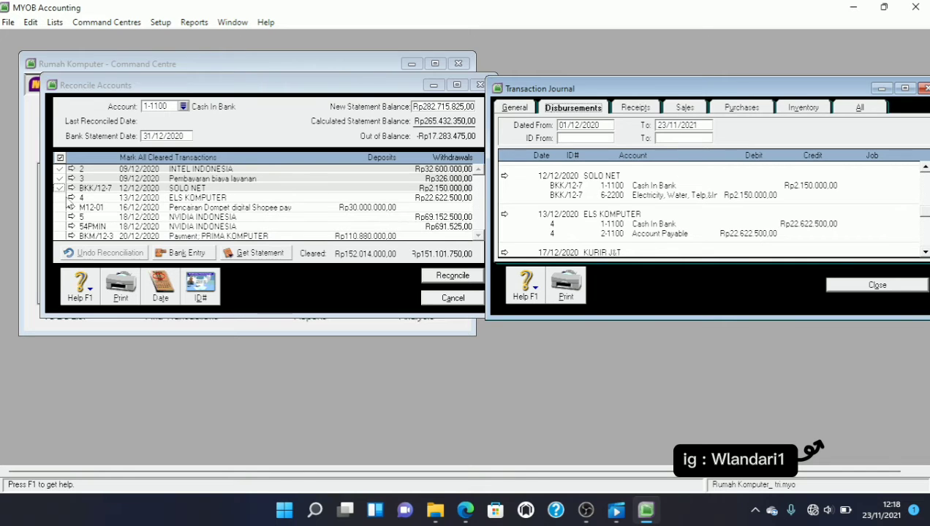
click(69, 206)
click(61, 198)
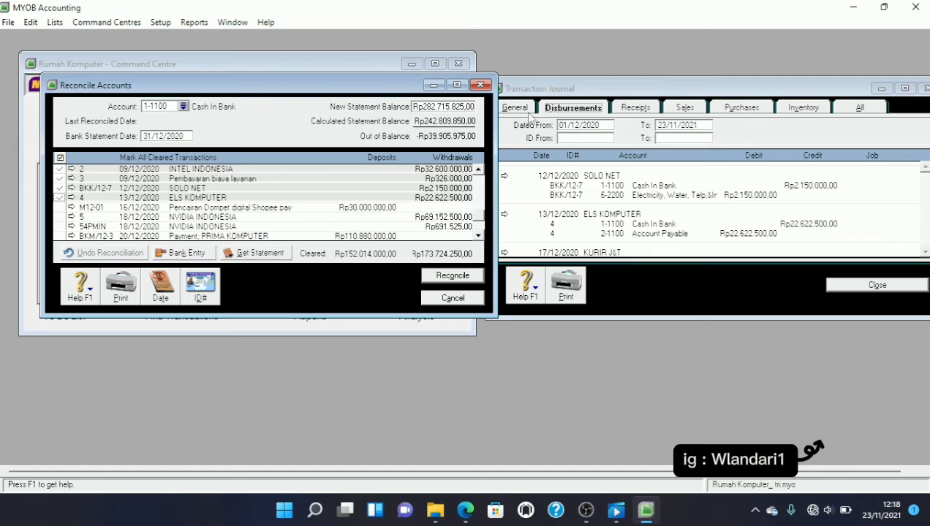
Step: Find the 16/12/2020 Pencairan Dompet digital Shopee pay entry among the journal's receipts and mark M12-01 as cleared
click(623, 109)
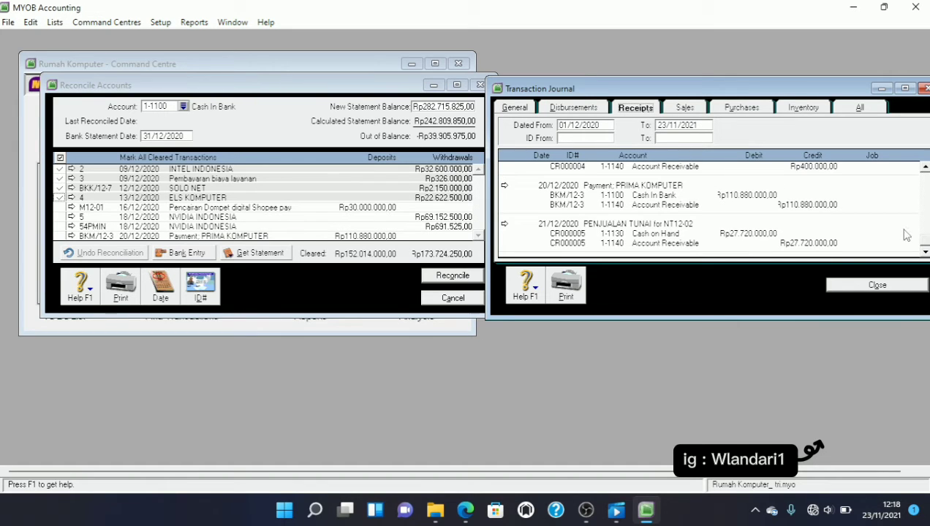
click(925, 169)
click(925, 169)
click(925, 169)
click(925, 169)
click(925, 169)
click(926, 168)
click(926, 169)
click(926, 169)
click(925, 169)
click(925, 169)
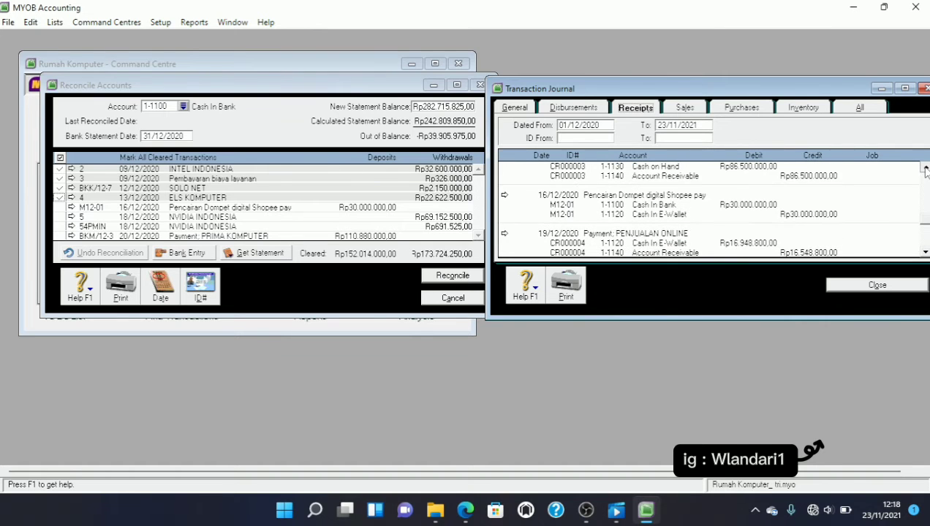
click(926, 169)
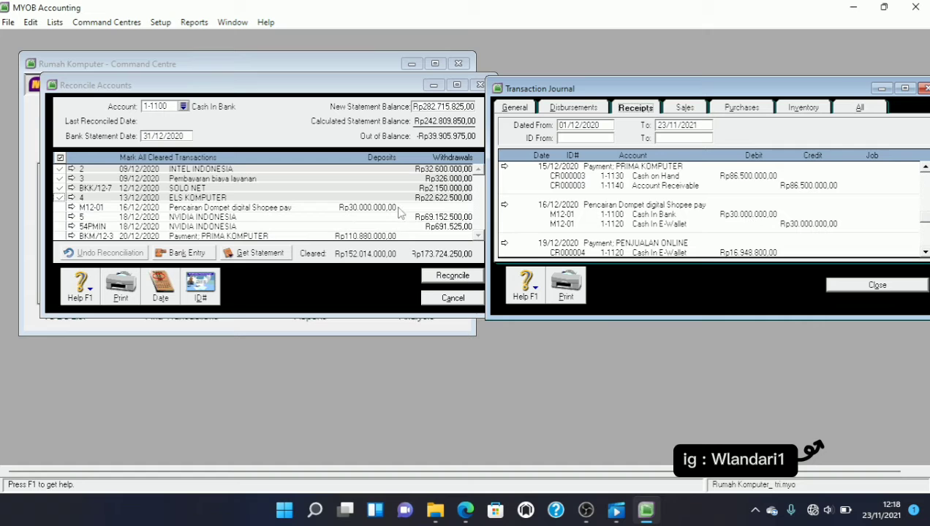
click(61, 209)
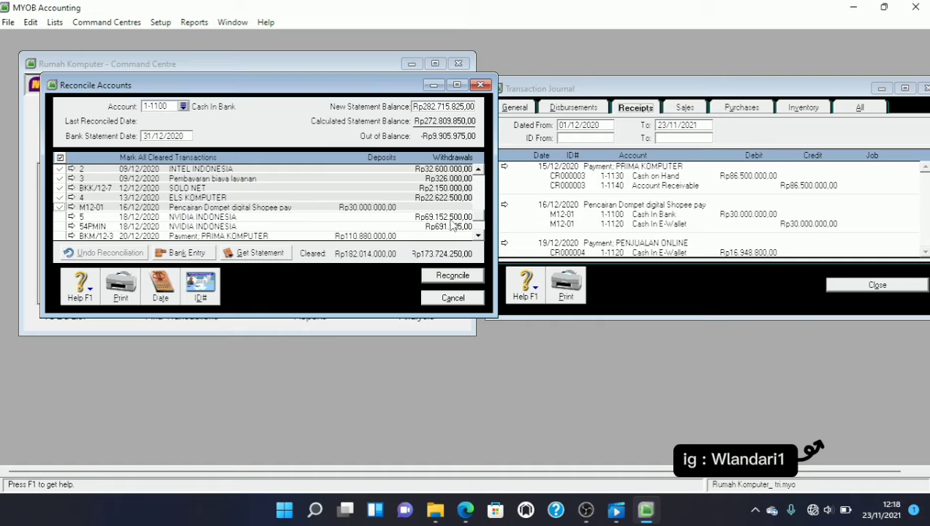
Step: Find the 18/12/2020 NVIDIA INDONESIA account payable payment among the disbursements and mark transaction 5 as cleared
click(589, 105)
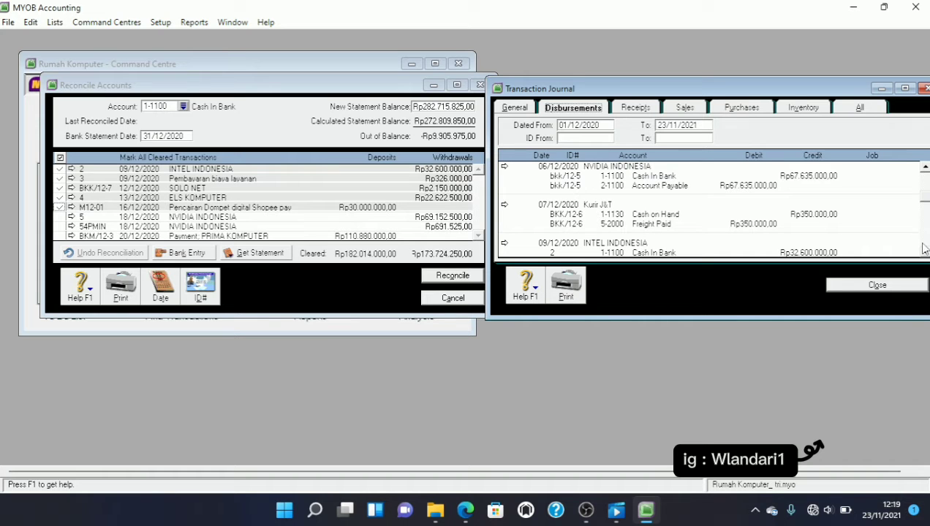
scroll(925, 254, down, 3)
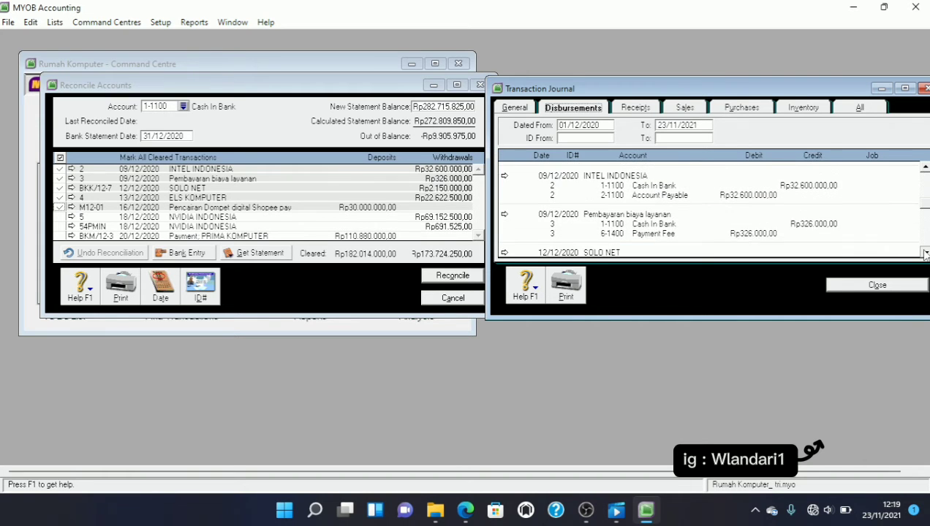
scroll(925, 254, down, 3)
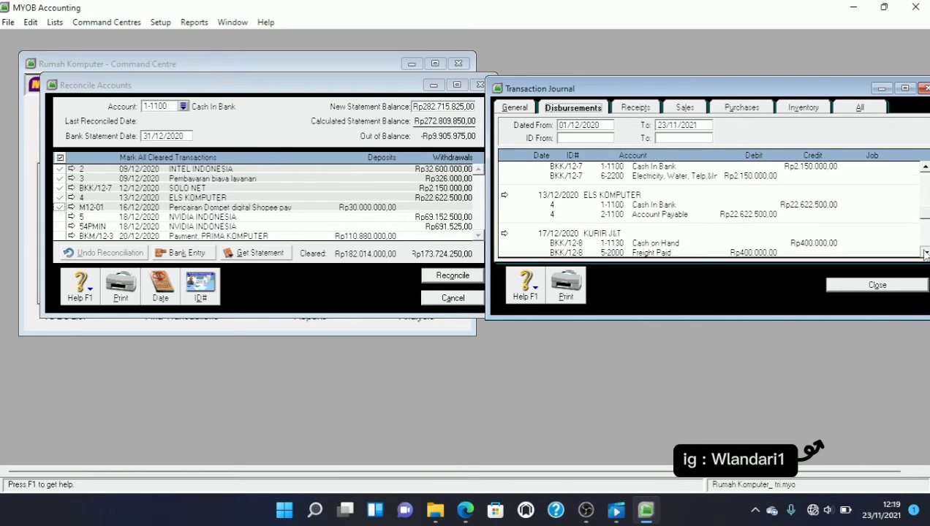
click(924, 252)
click(925, 253)
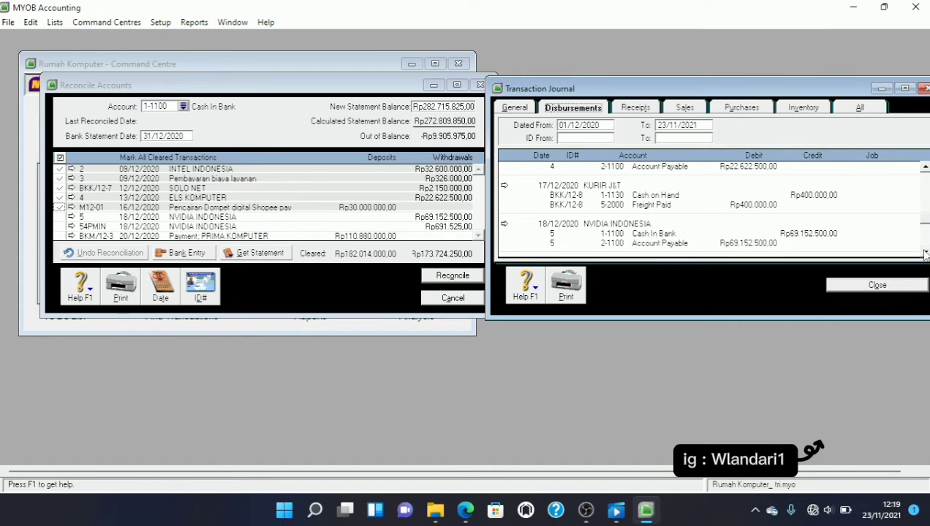
click(925, 252)
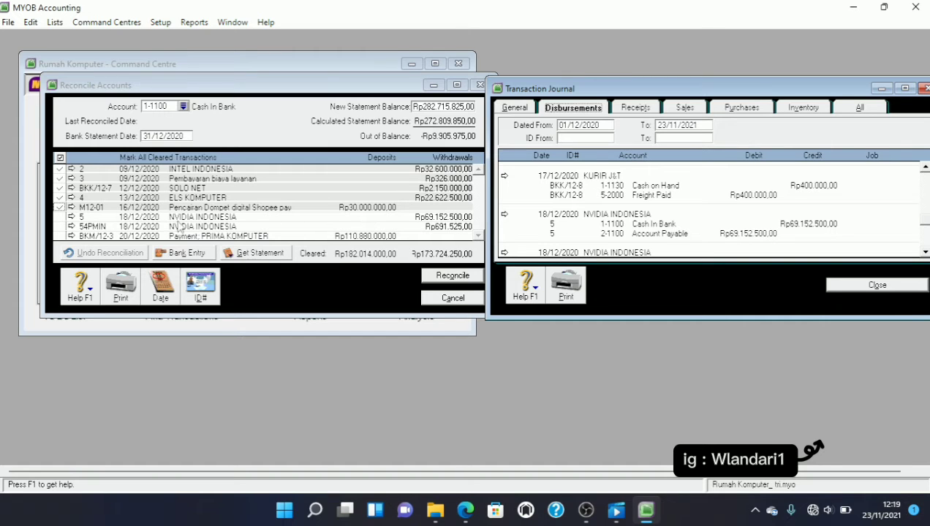
click(60, 217)
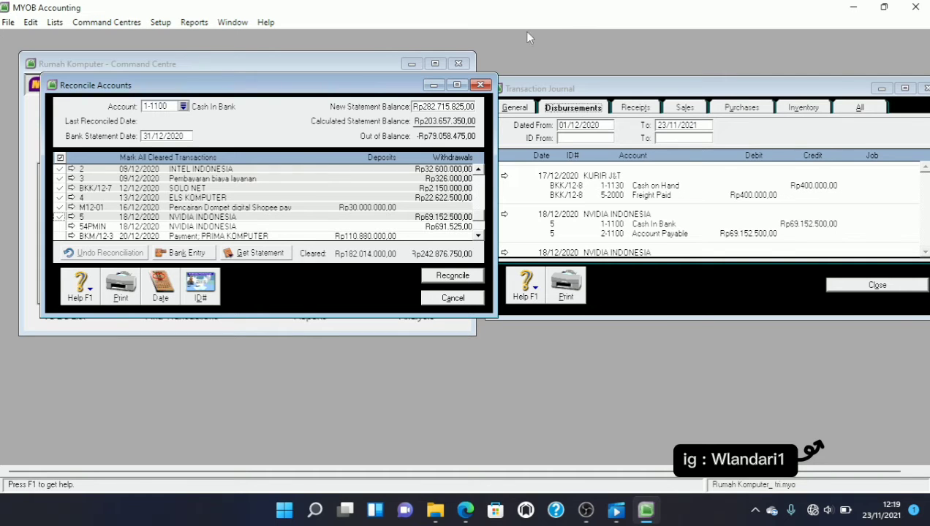
Step: Match the 18/12/2020 NVIDIA INDONESIA payment fee against the disbursements journal and mark 54PMIN as cleared
click(925, 255)
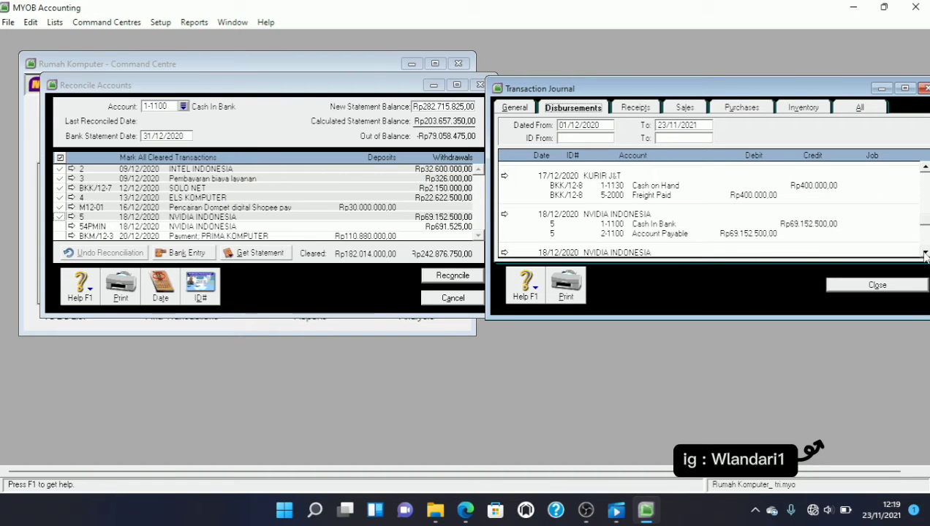
click(924, 253)
click(925, 253)
click(925, 253)
click(925, 253)
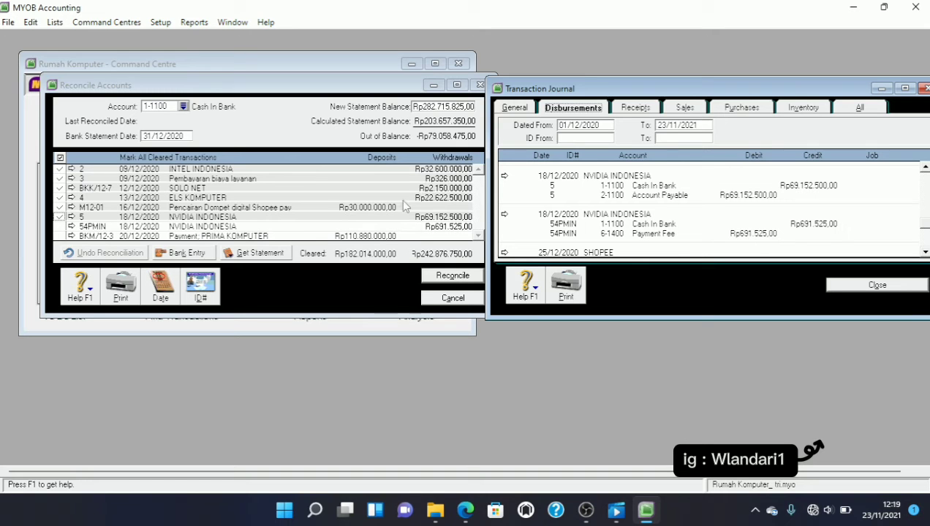
click(60, 226)
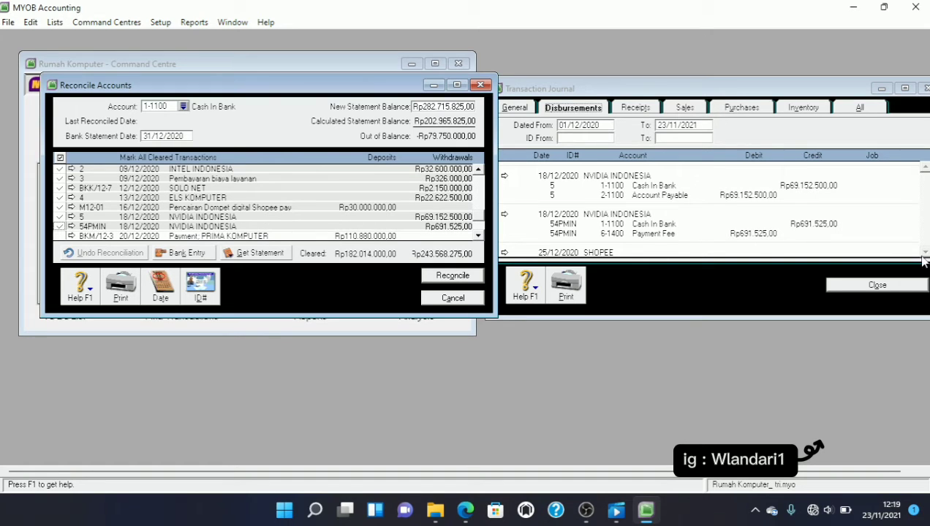
Step: Match the 20/12/2020 PRIMA KOMPUTER payment against the receipts journal and mark BKM/12-3 as cleared
click(924, 254)
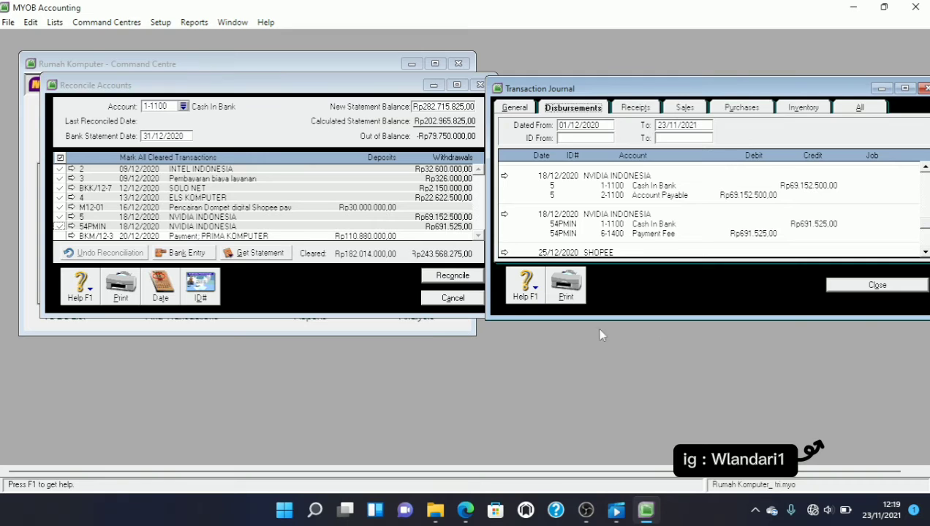
click(479, 236)
click(479, 236)
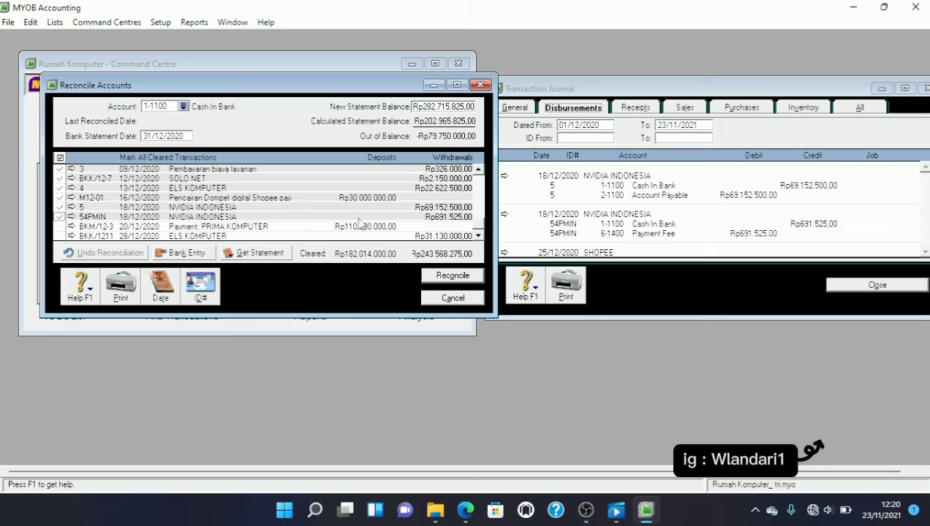
click(627, 112)
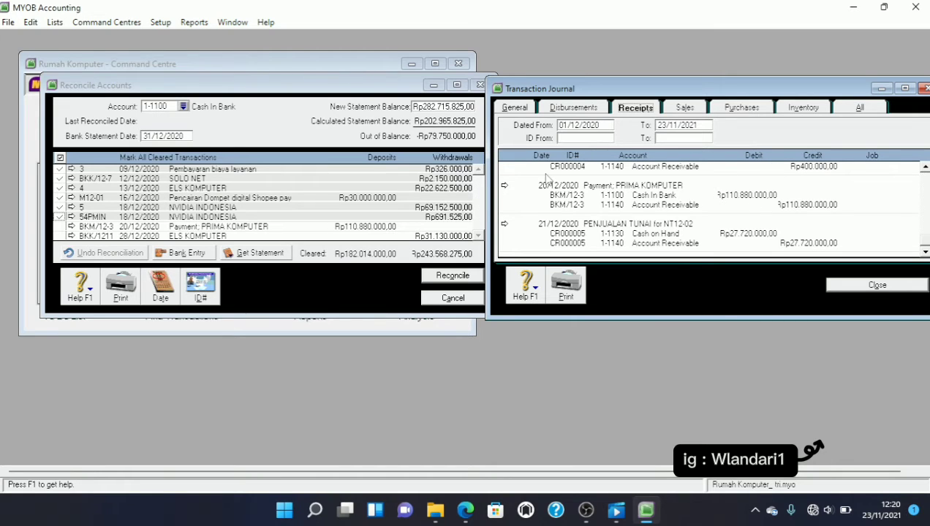
click(60, 228)
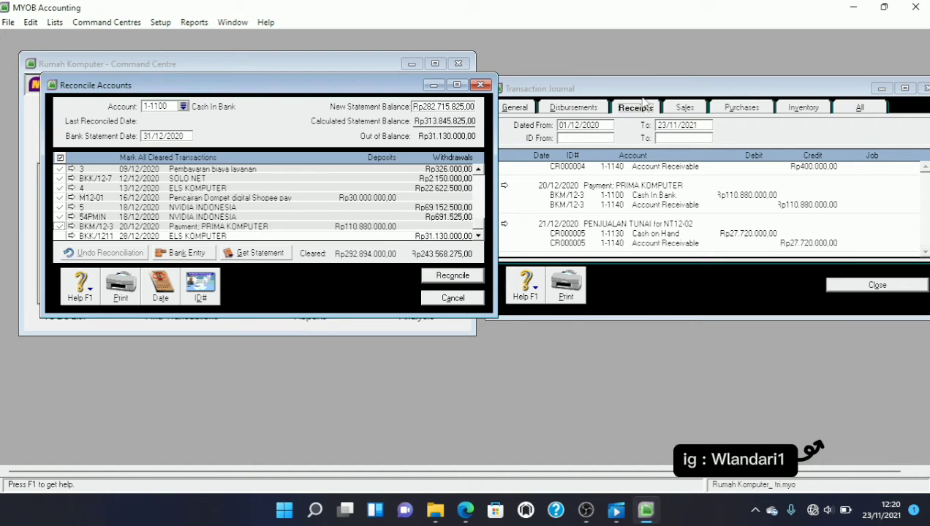
Step: Find the 28/12/2020 ELS KOMPUTER payment among the disbursements and mark BKK/1211 as cleared in the reconciliation
click(573, 108)
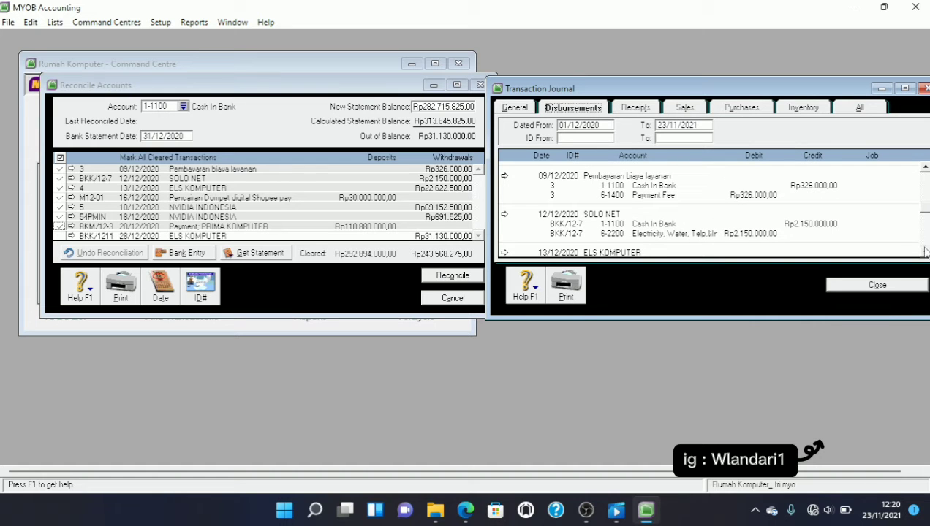
scroll(924, 253, down, 5)
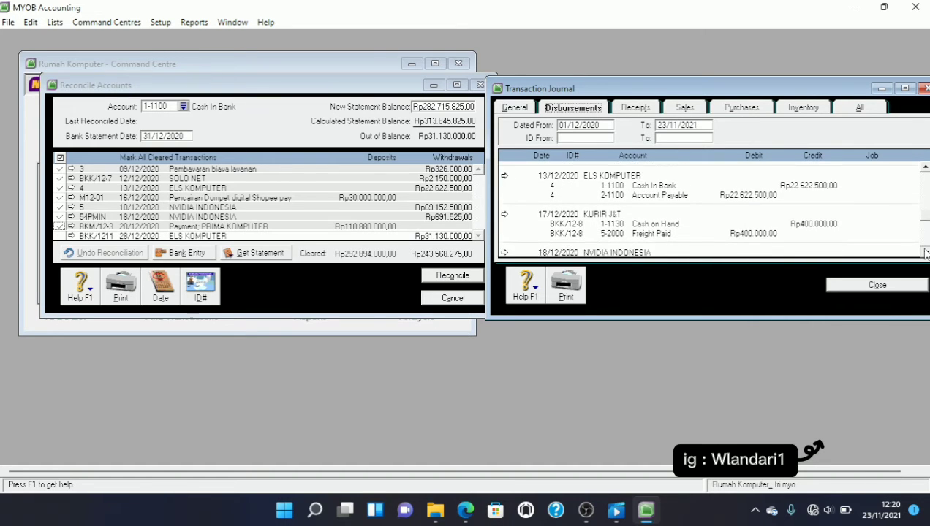
scroll(924, 253, down, 5)
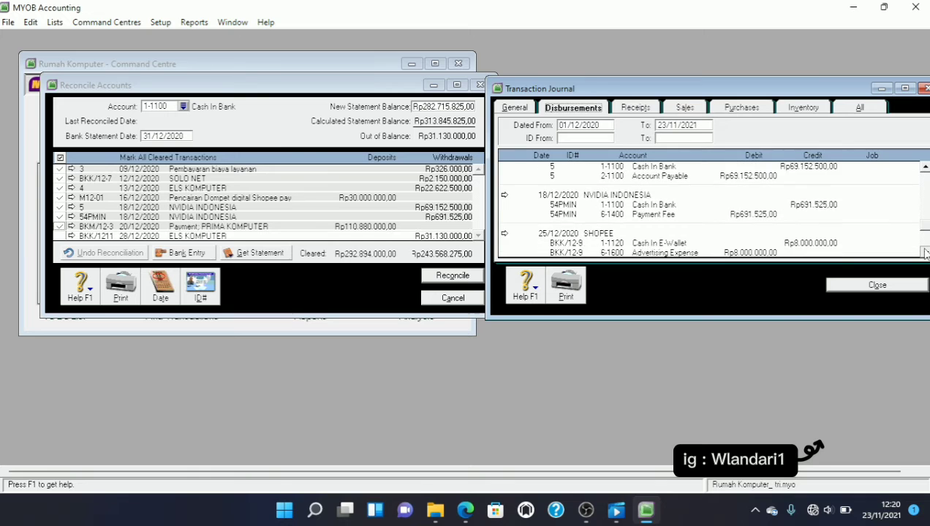
scroll(924, 253, down, 5)
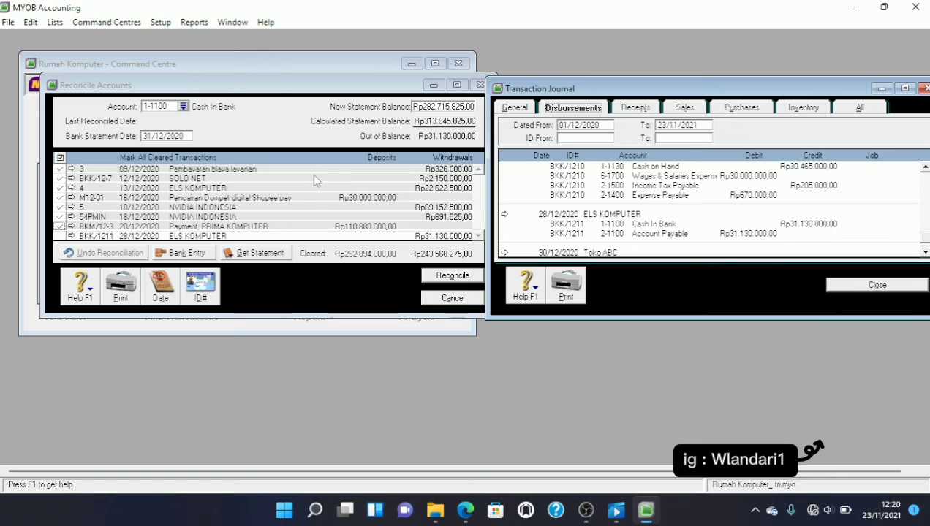
click(59, 236)
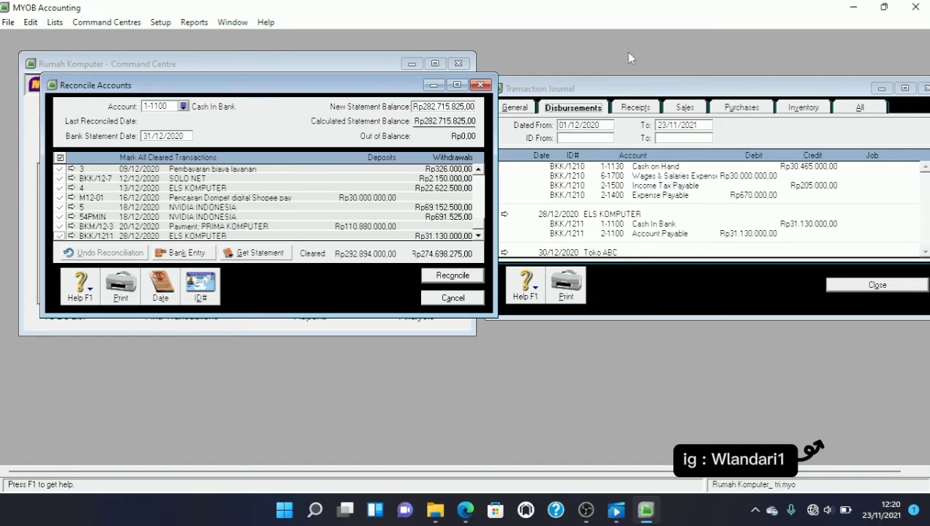
Step: Minimize the Transaction Journal, maximize the reconciliation window, reconcile Cash In Bank without printing a report, and leave the window
click(880, 88)
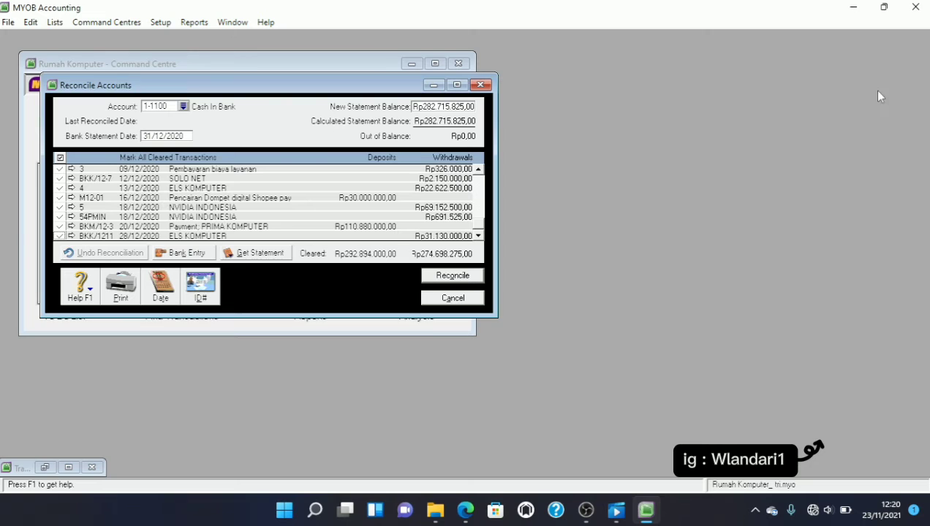
click(457, 84)
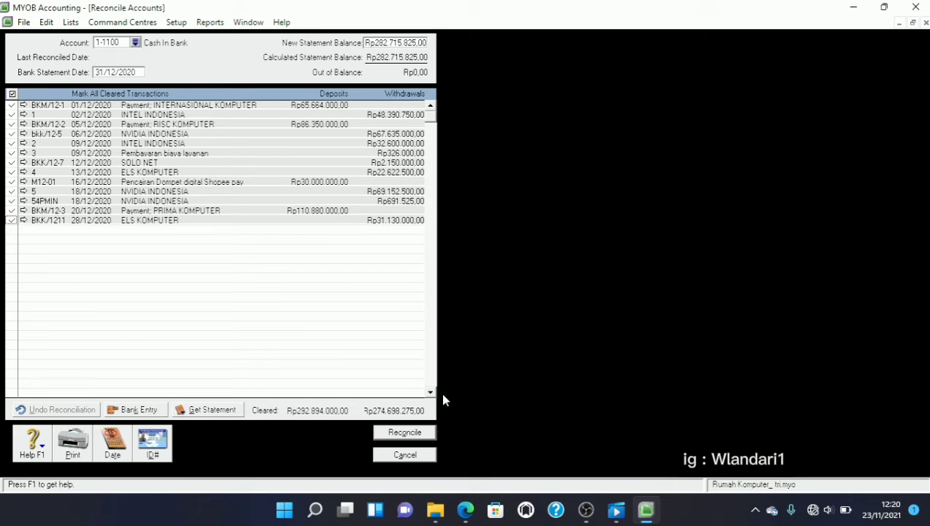
click(404, 433)
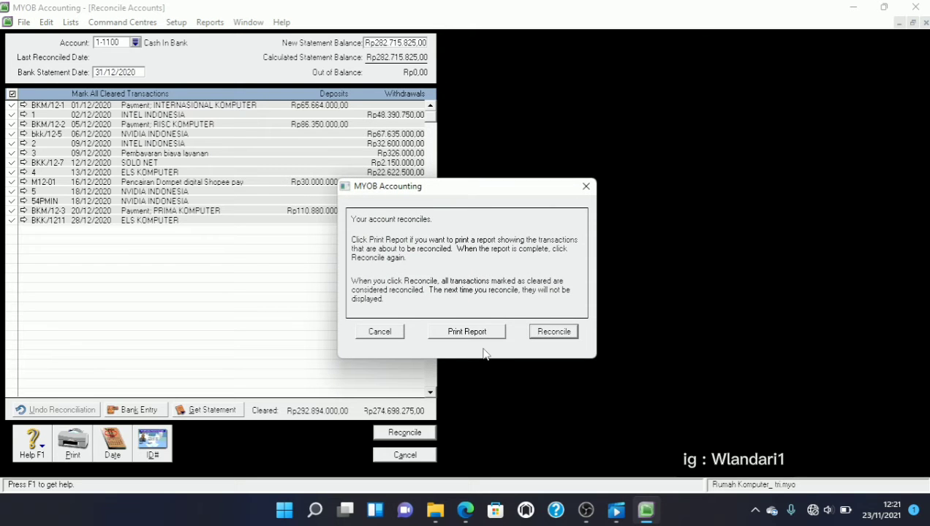
click(567, 332)
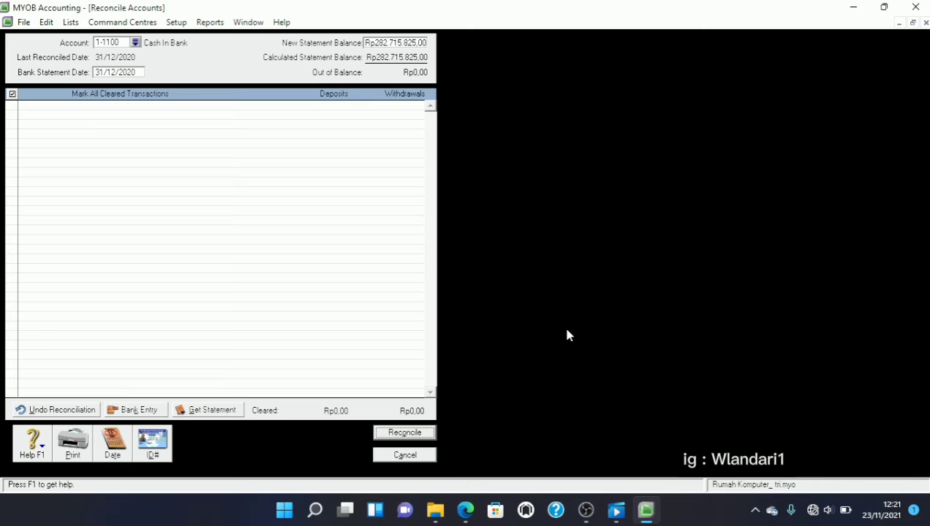
click(406, 455)
Step: Start a new general journal entry with journal number M12-03 and date 31/12/2020
click(277, 95)
click(490, 190)
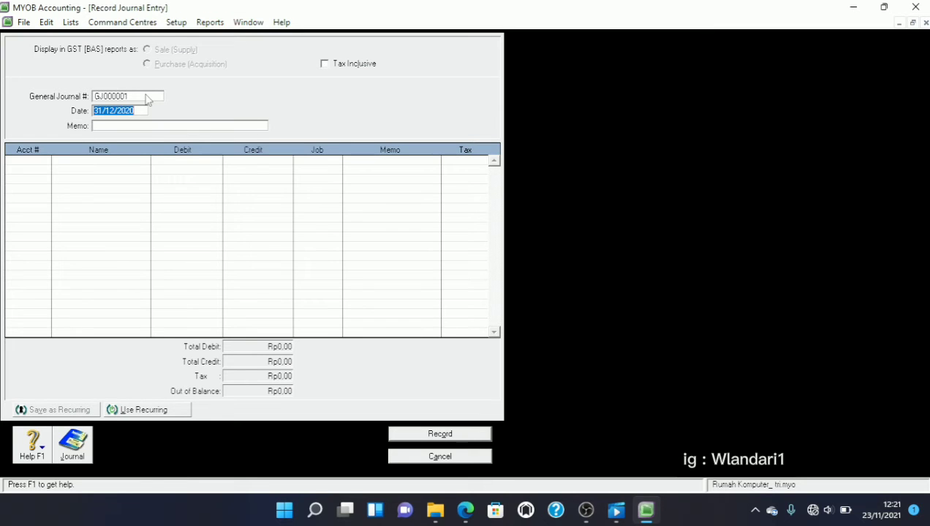
click(146, 96)
text(M12-03)
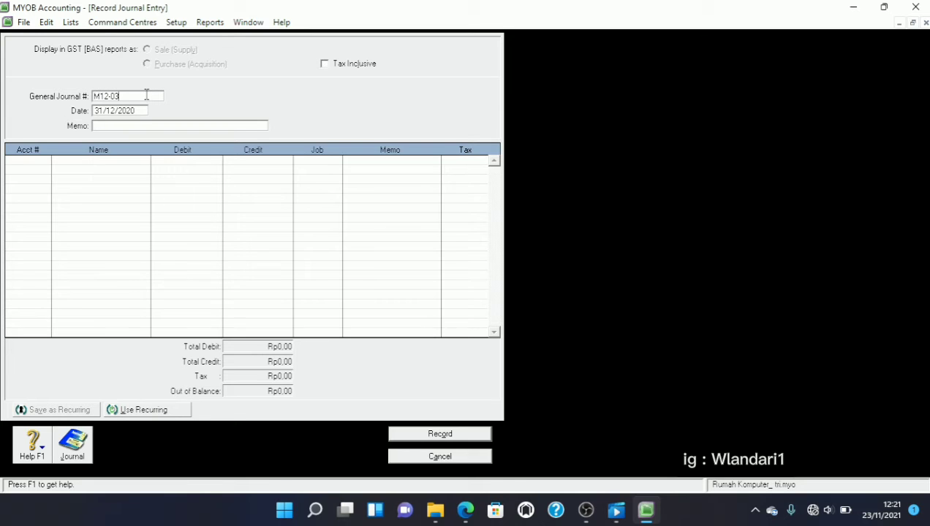
key(Tab)
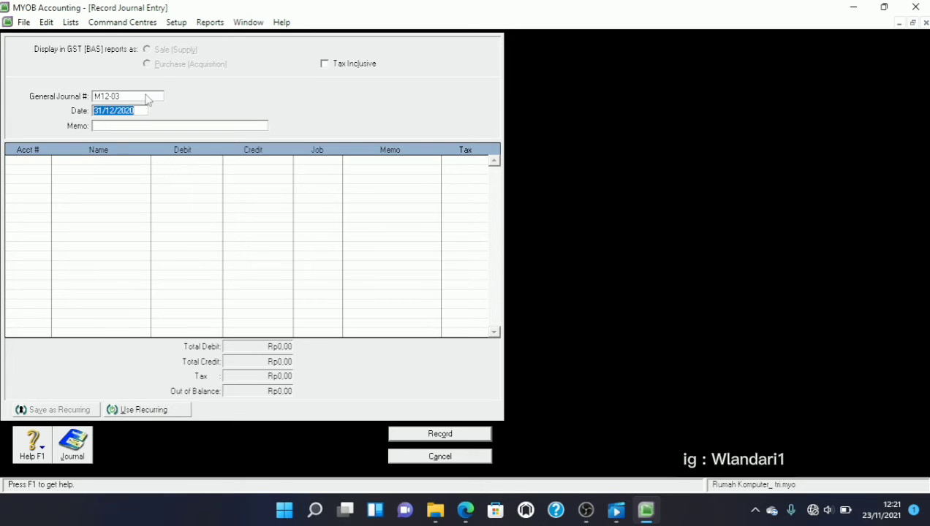
text(31/12/2020)
key(Tab)
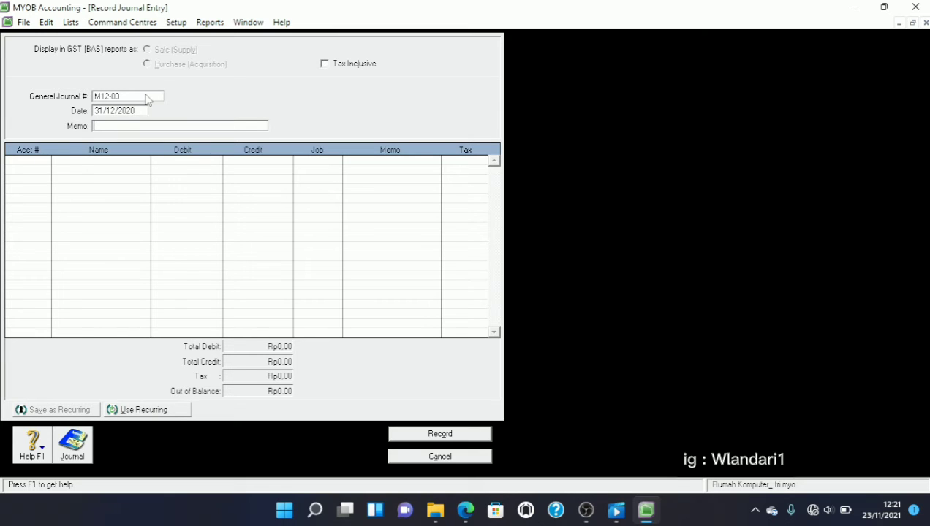
Step: Enter the memo "Penyesuaian beban administrasi ban dan pendapatan" for the journal entry
text(Penyesuaian beab)
key(BackSpace)
key(BackSpace)
text(ban administrasi)
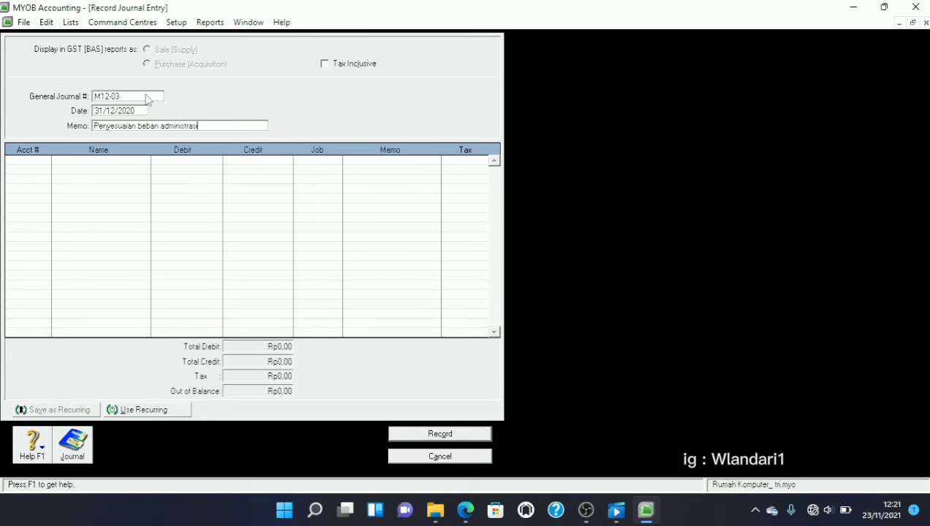
text( ban dan pendapatan)
Step: Add account 1-1100 Cash In Bank on the first journal line with a debit of Rp9.639.500
click(39, 162)
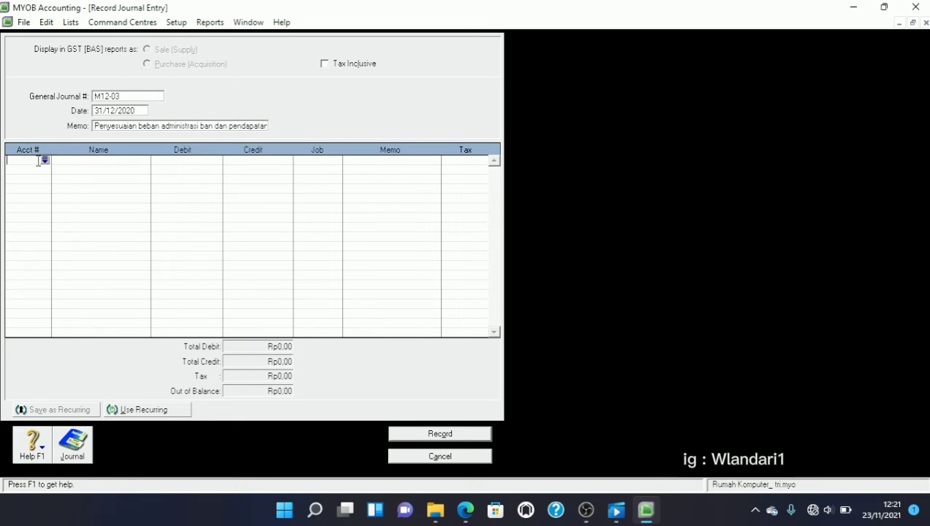
click(44, 160)
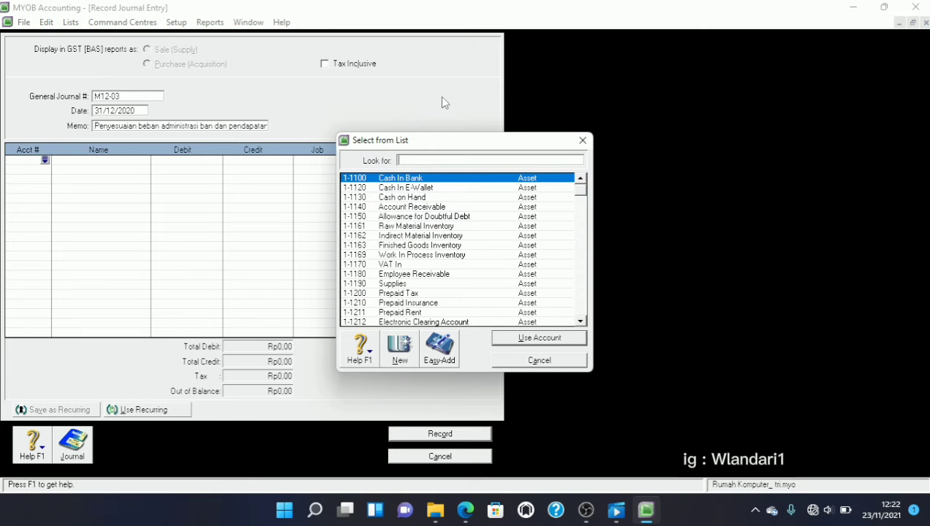
click(437, 179)
click(522, 341)
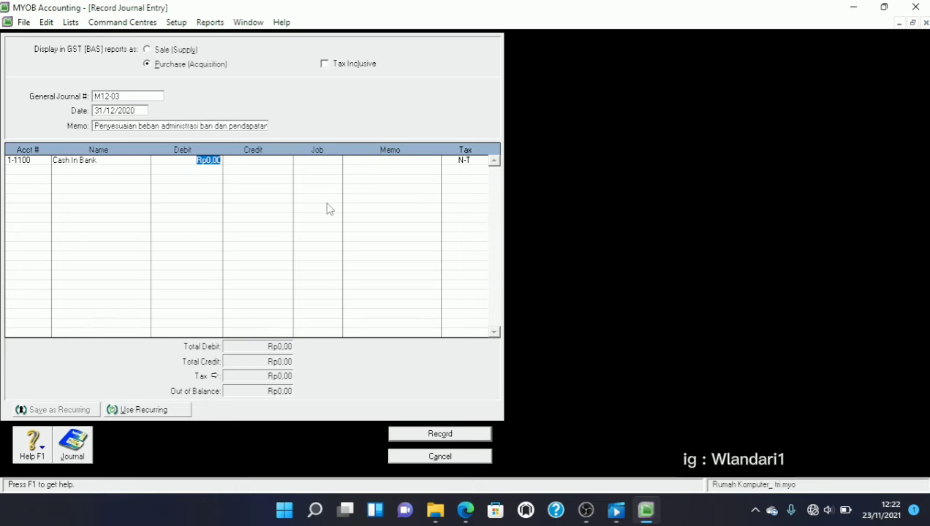
text(9)
text(63)
text(3)
text(5)
text(00)
key(Tab)
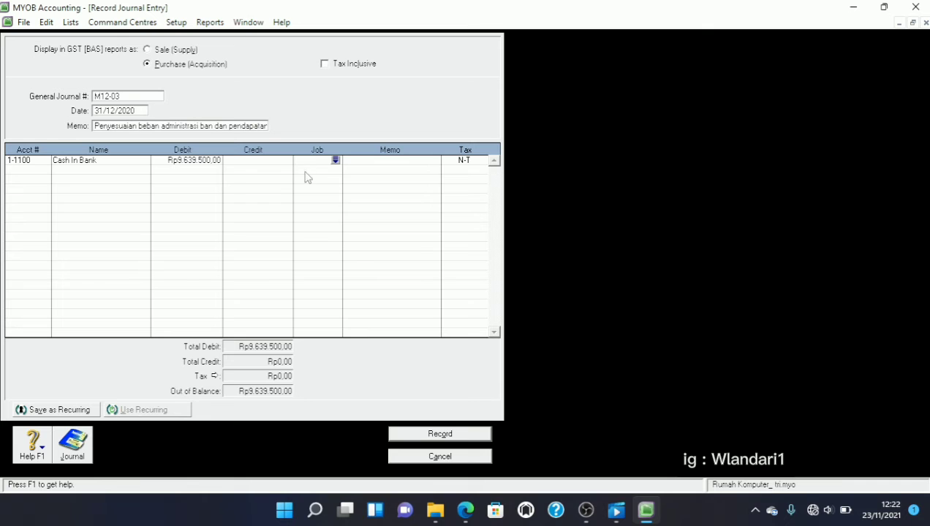
Step: Add account 9-2000 Bank Service Charge on the second journal line with a debit of Rp210.500
click(34, 169)
click(45, 170)
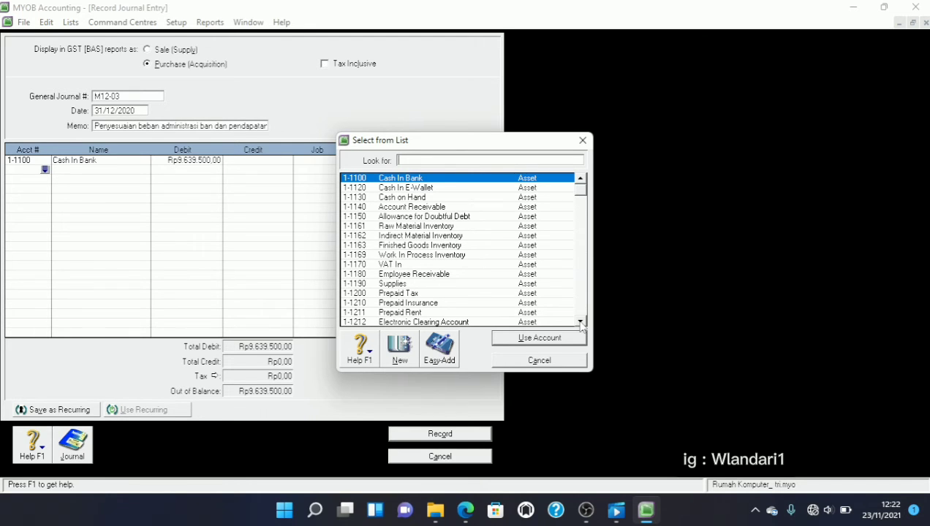
text(6)
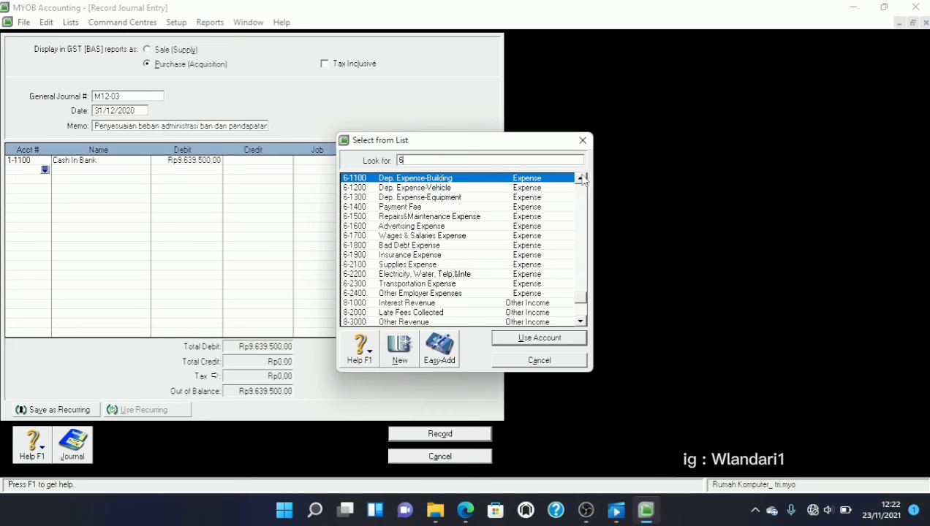
text(4)
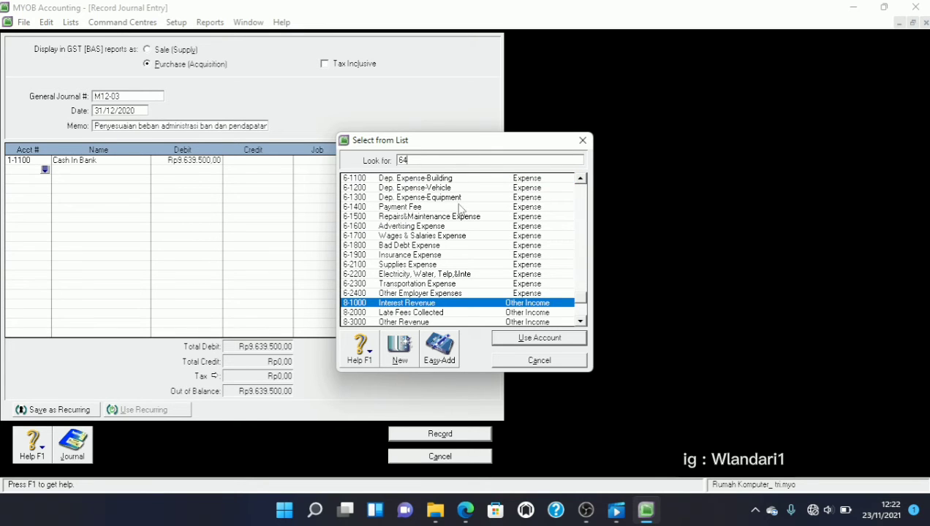
key(BackSpace)
key(BackSpace)
text(4)
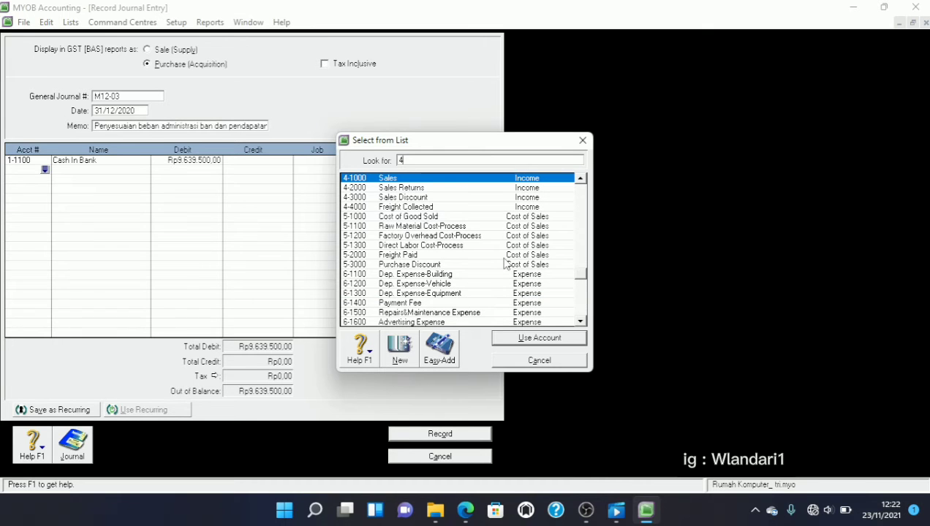
drag(577, 180, 582, 179)
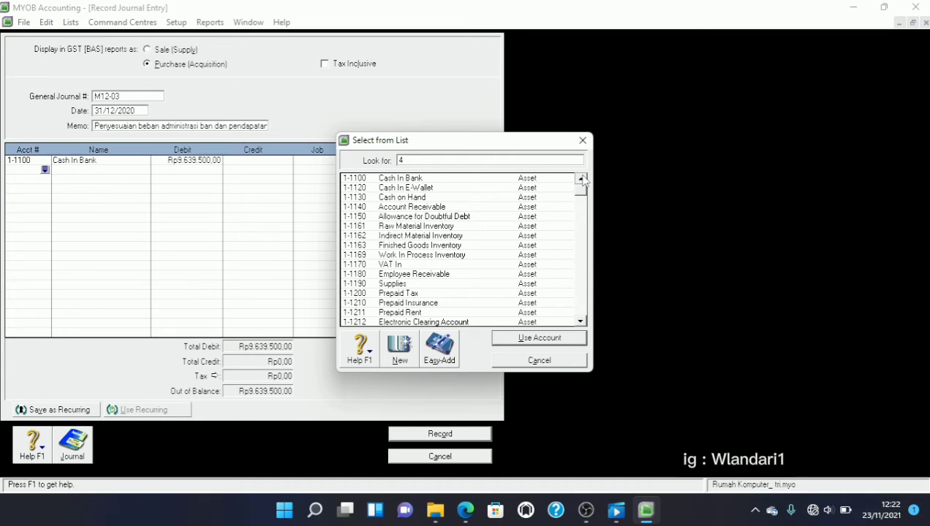
drag(581, 319, 581, 319)
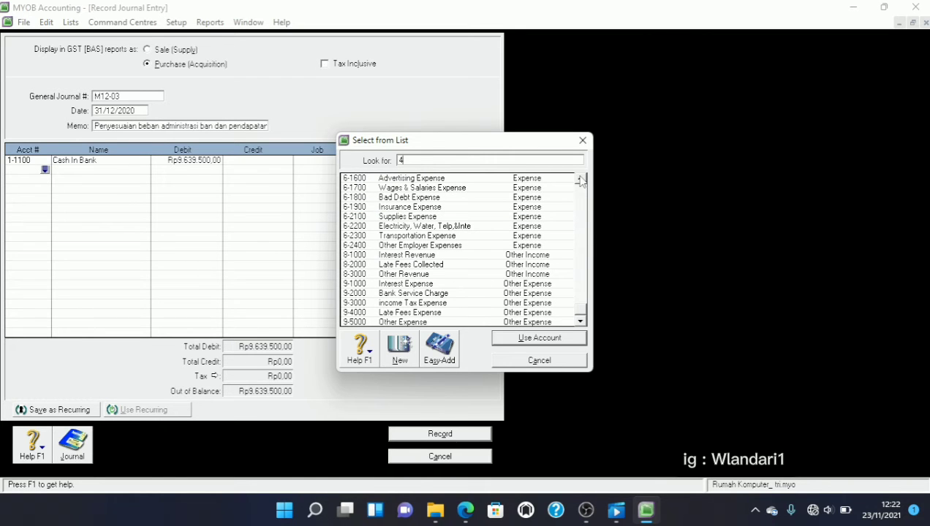
text(9-2000)
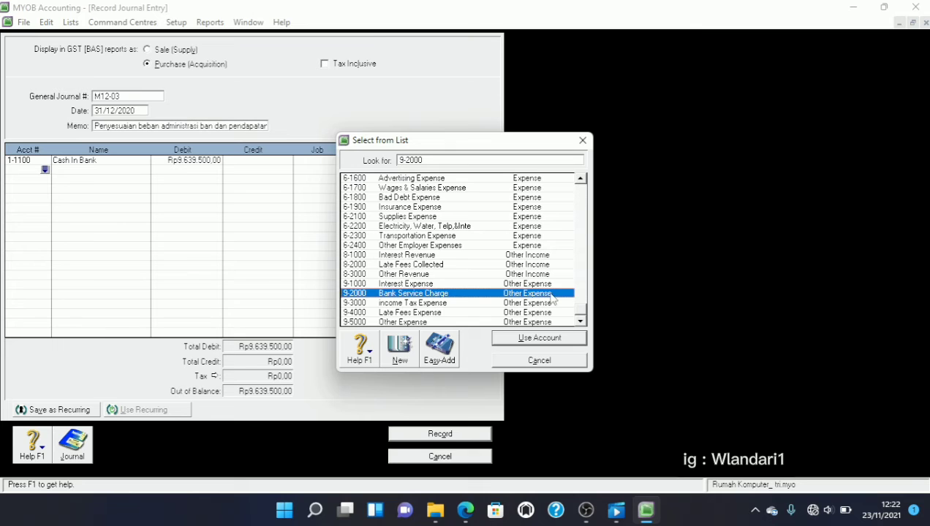
click(558, 339)
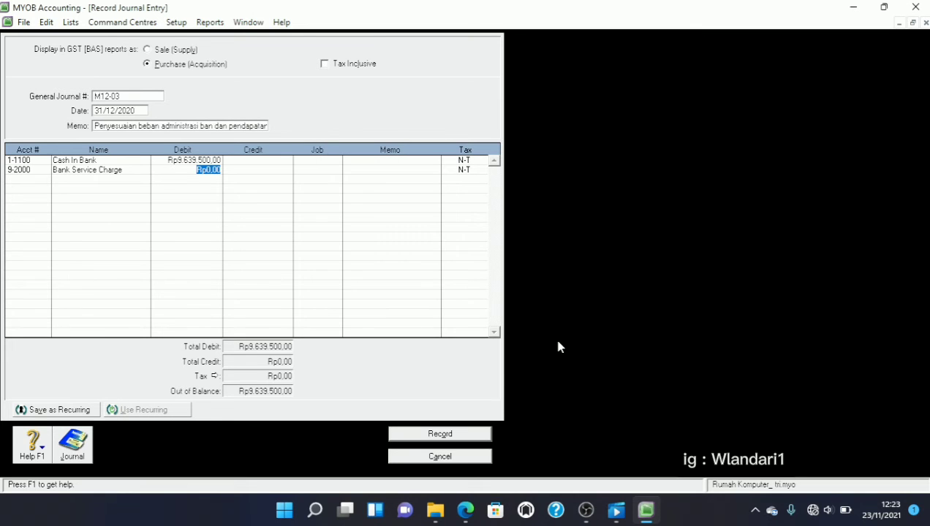
text(210.500)
key(Tab)
Step: Try account 9-1000 Interest Expense on the third journal line, leaving its debit amount empty
click(44, 181)
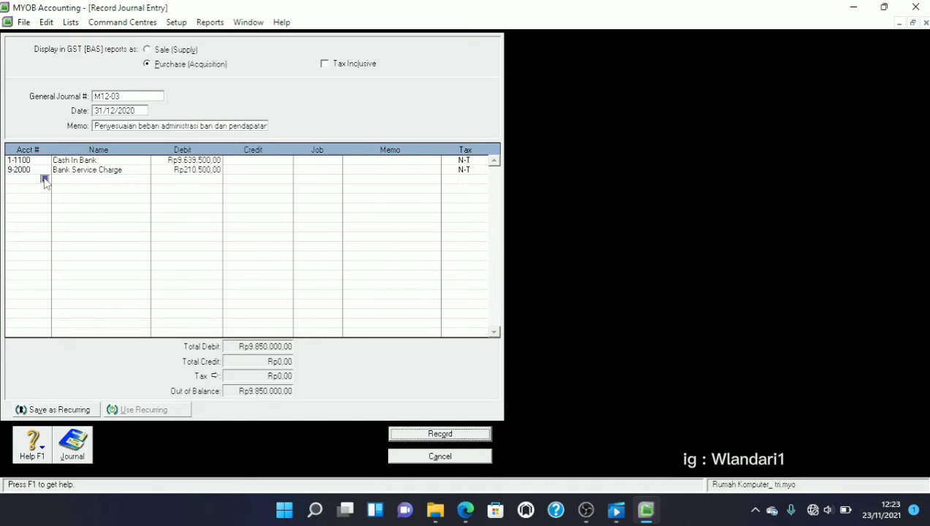
click(44, 180)
text(6)
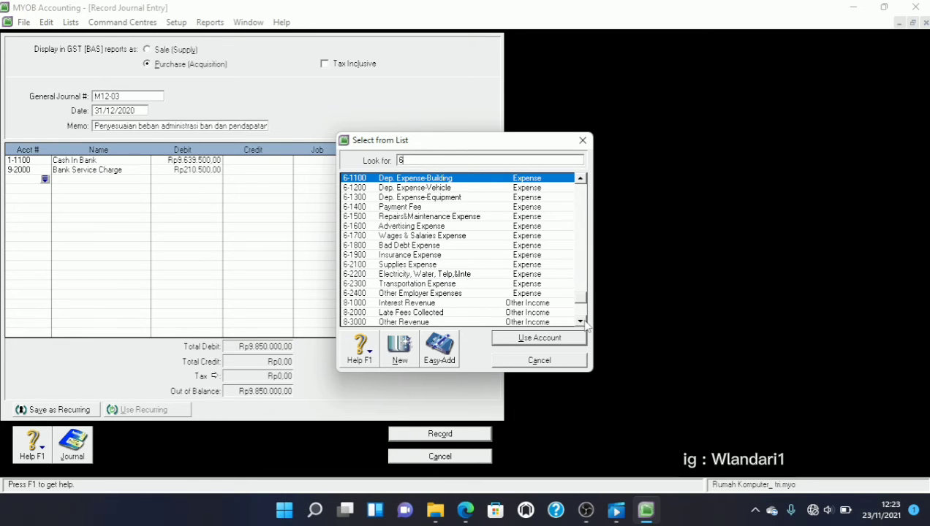
scroll(584, 327, down, 3)
click(443, 304)
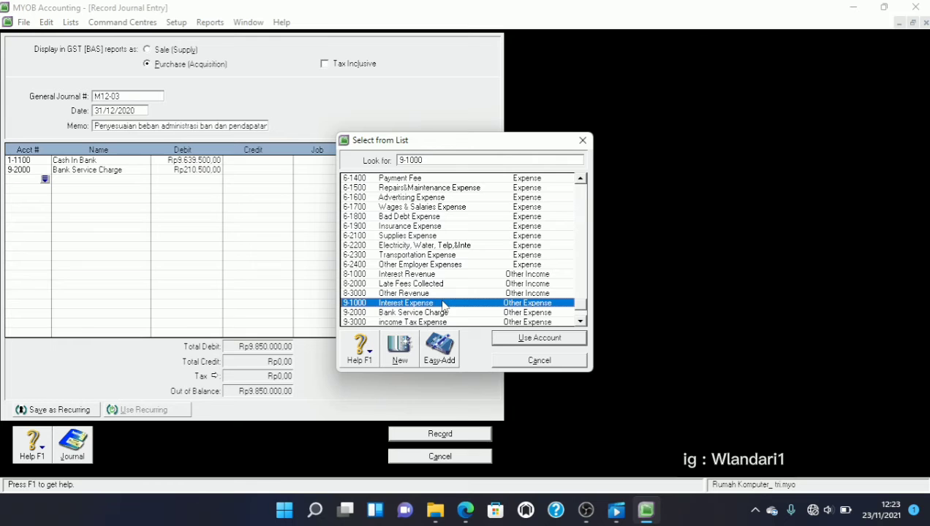
click(554, 338)
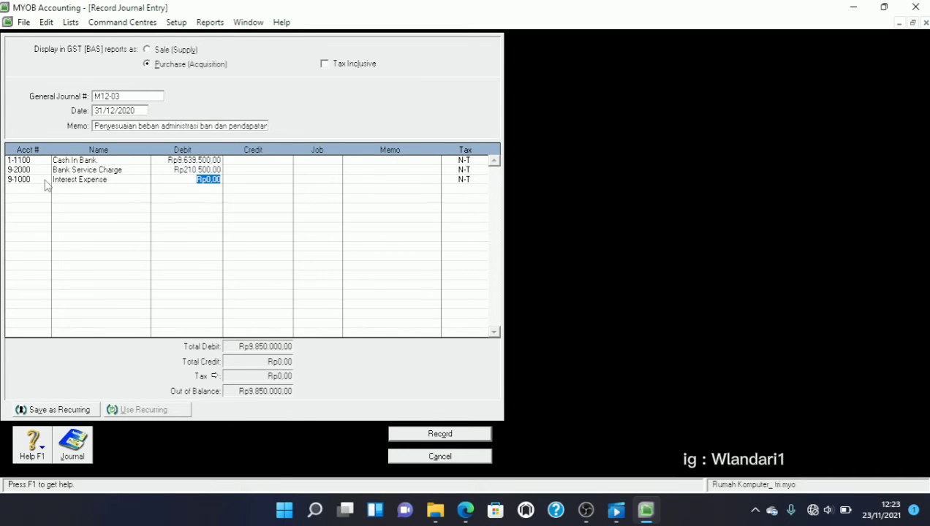
key(Right)
key(BackSpace)
key(BackSpace)
key(BackSpace)
key(BackSpace)
key(Tab)
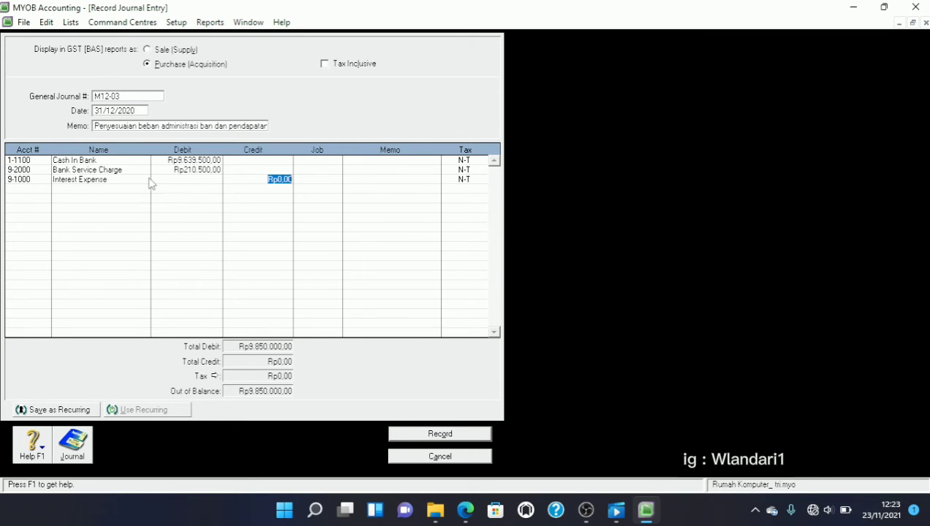
click(178, 170)
key(Tab)
key(Tab)
key(Tab)
key(Tab)
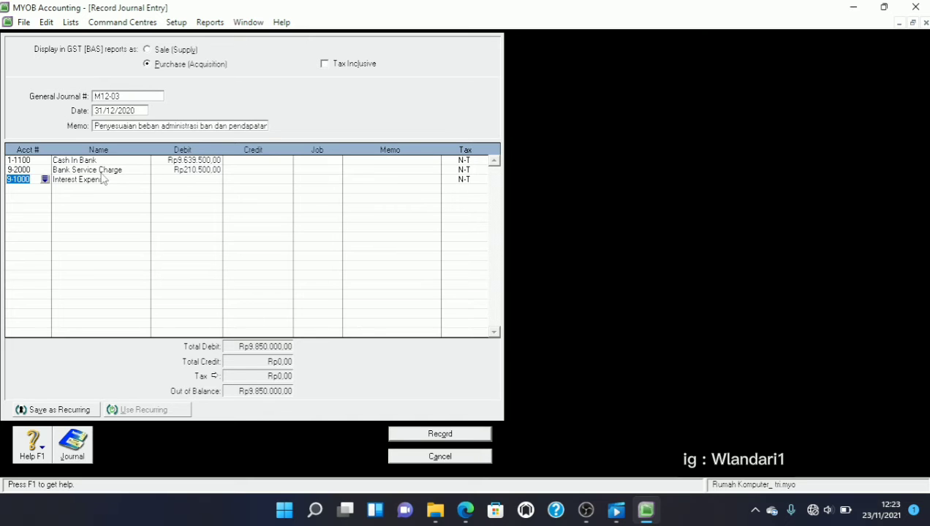
Step: Set the third journal line's account to 8-1000 Interest Revenue and accept a credit of Rp9.850.000
click(43, 182)
click(45, 180)
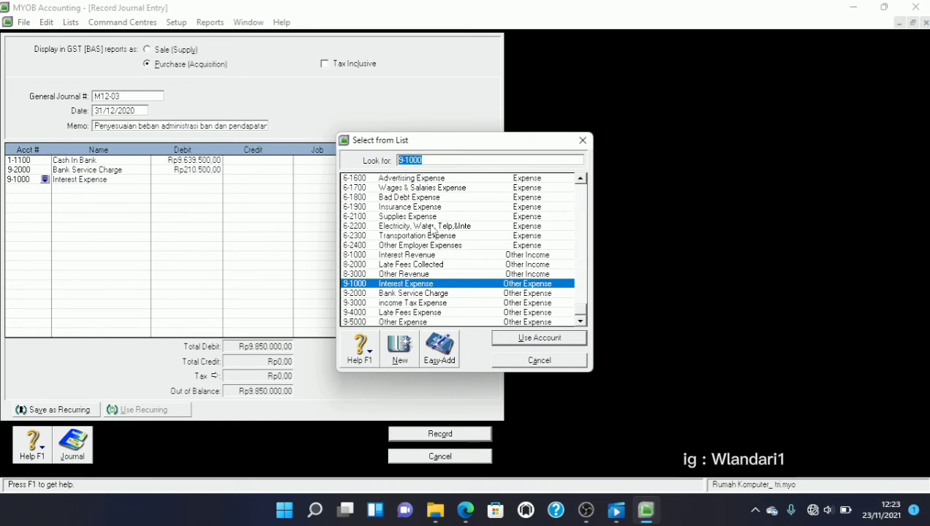
click(421, 256)
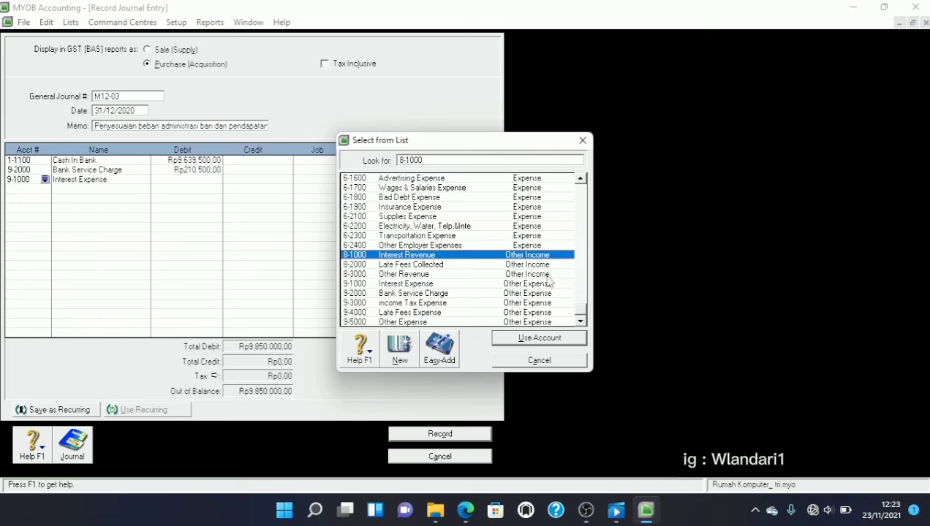
click(543, 340)
key(Tab)
key(Tab)
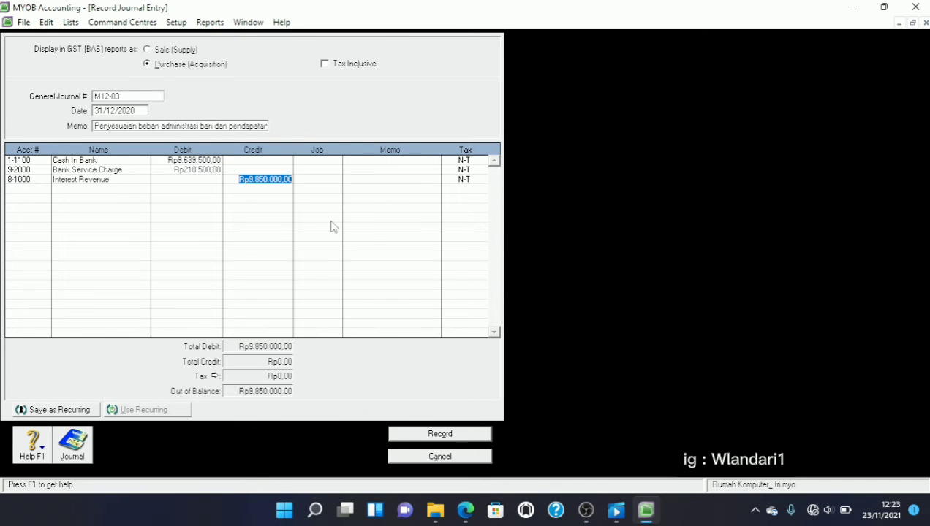
key(Tab)
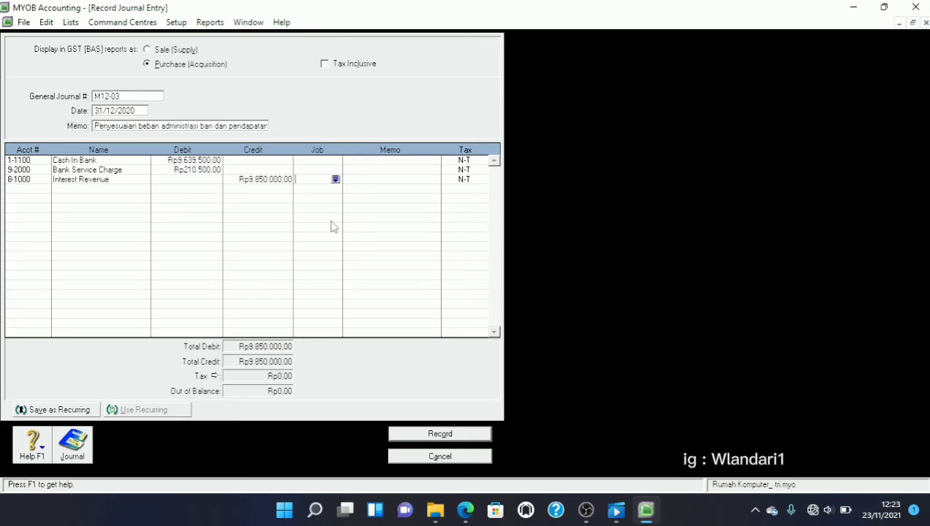
Step: Check the transaction recap, record journal entry M12-03 and leave the journal entry window
key(ctrl+r)
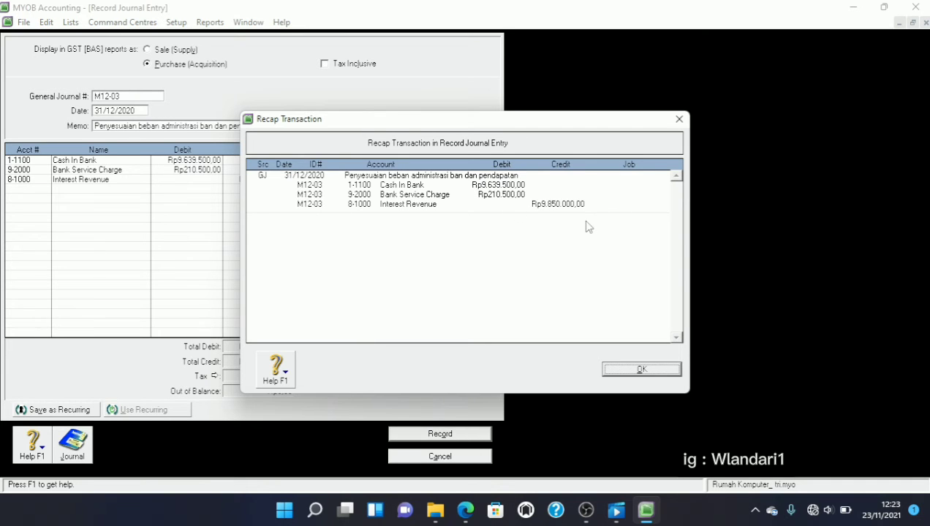
click(632, 371)
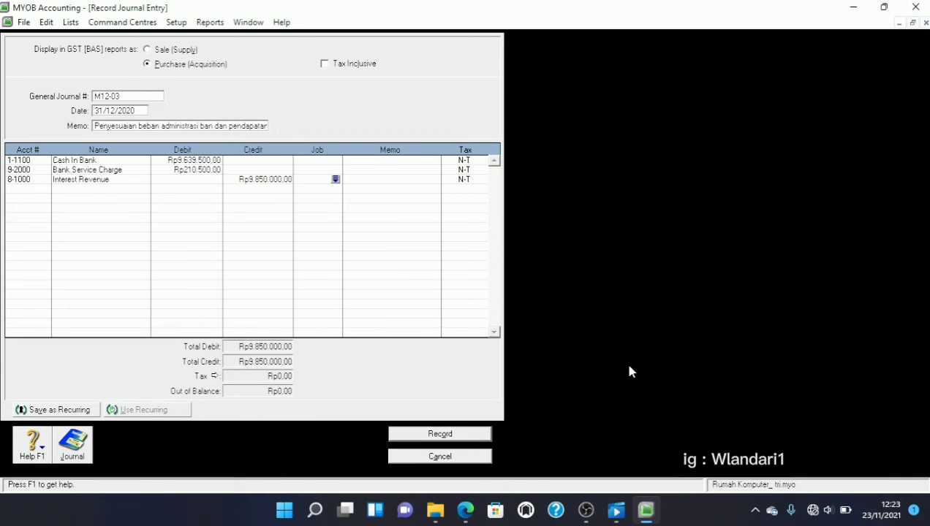
click(440, 434)
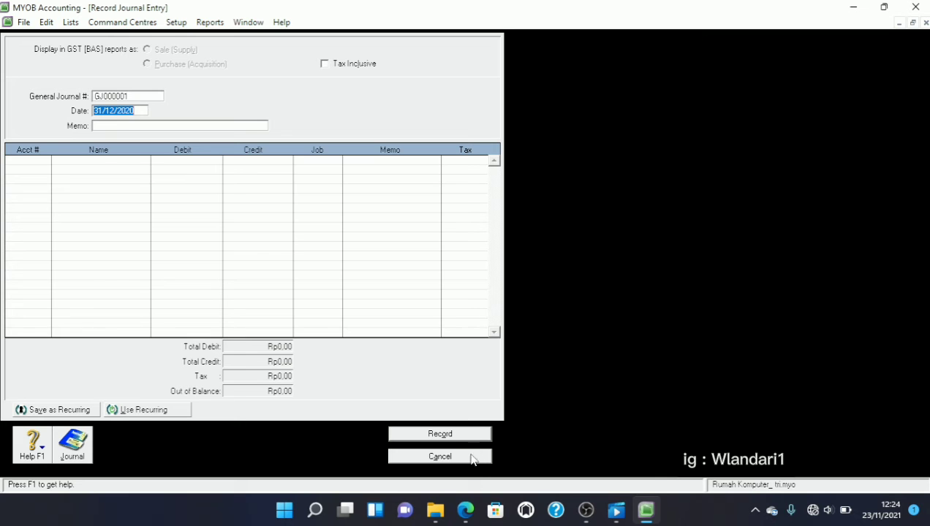
click(440, 456)
Step: Switch to the PDF question document in Microsoft Edge and examine memo M12-04 and the fixed asset list per 30 November 2020
click(465, 509)
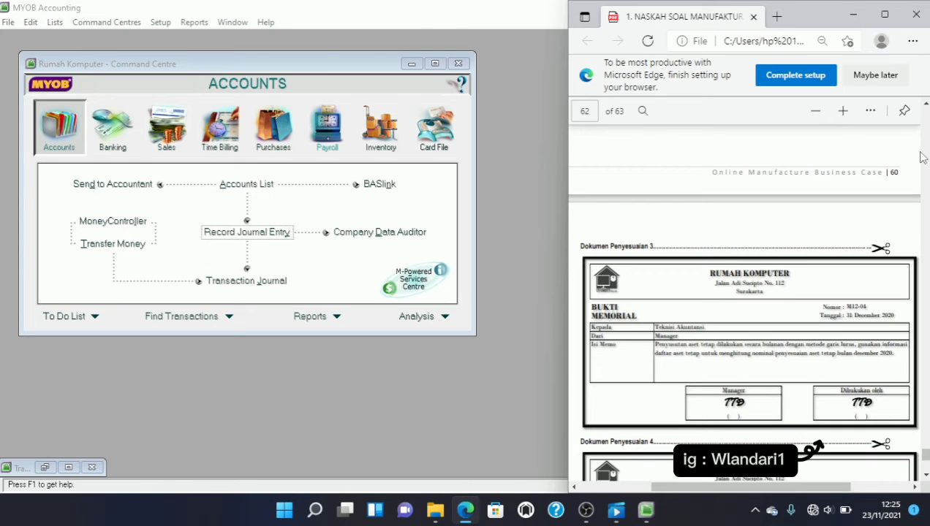
scroll(924, 153, up, 4)
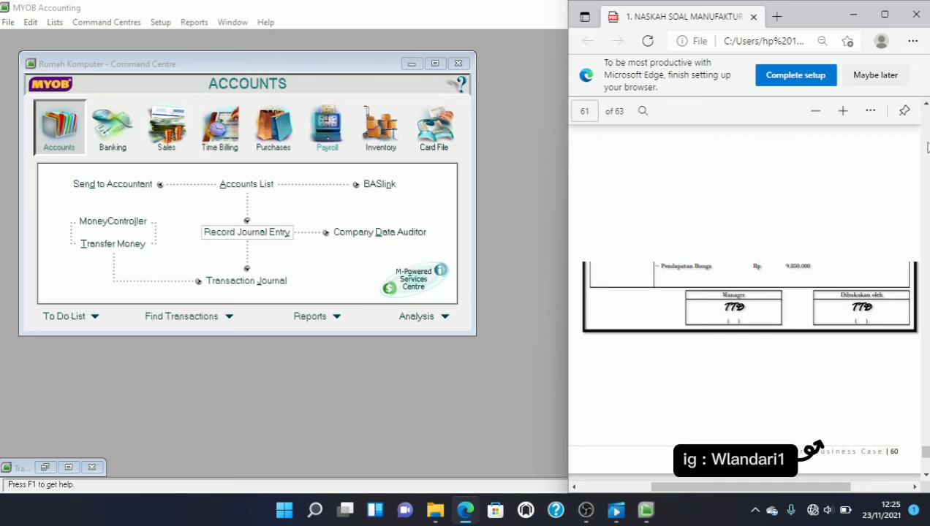
scroll(927, 148, up, 4)
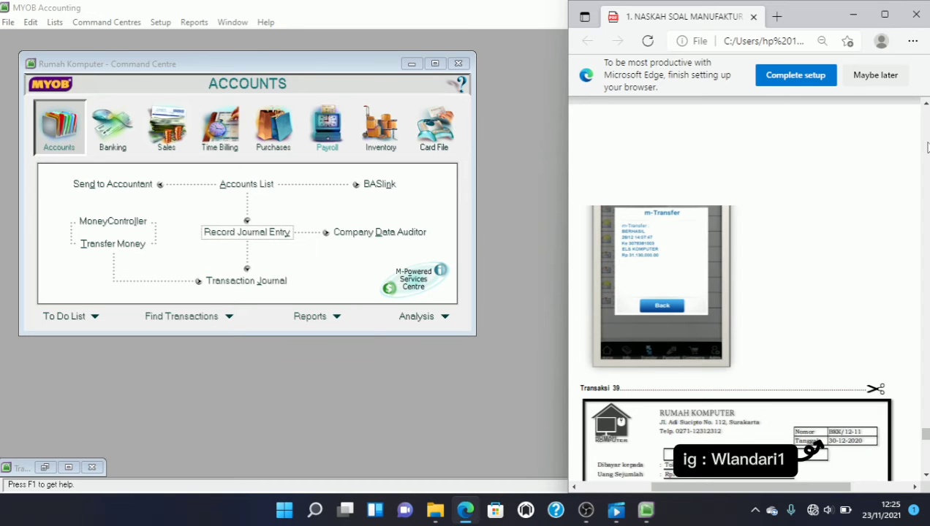
scroll(927, 148, up, 10)
scroll(927, 148, up, 10)
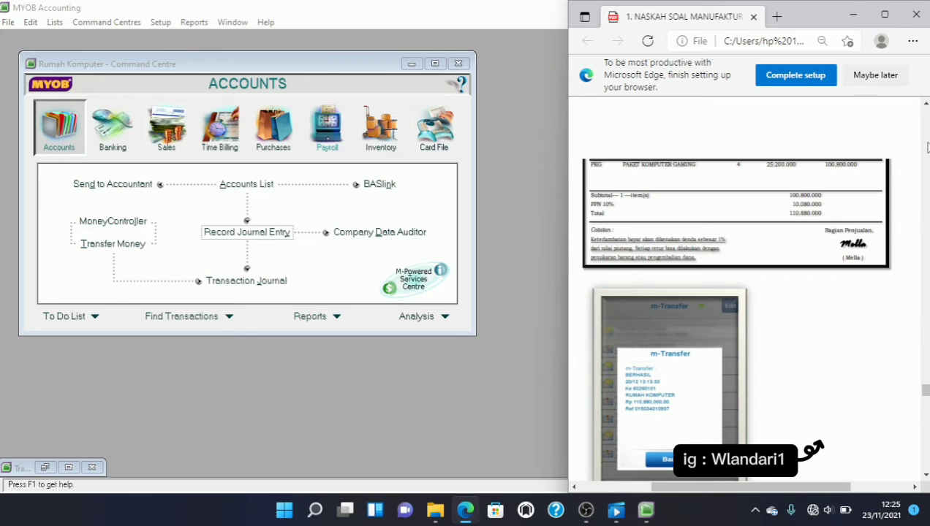
scroll(927, 132, up, 10)
scroll(927, 114, up, 5)
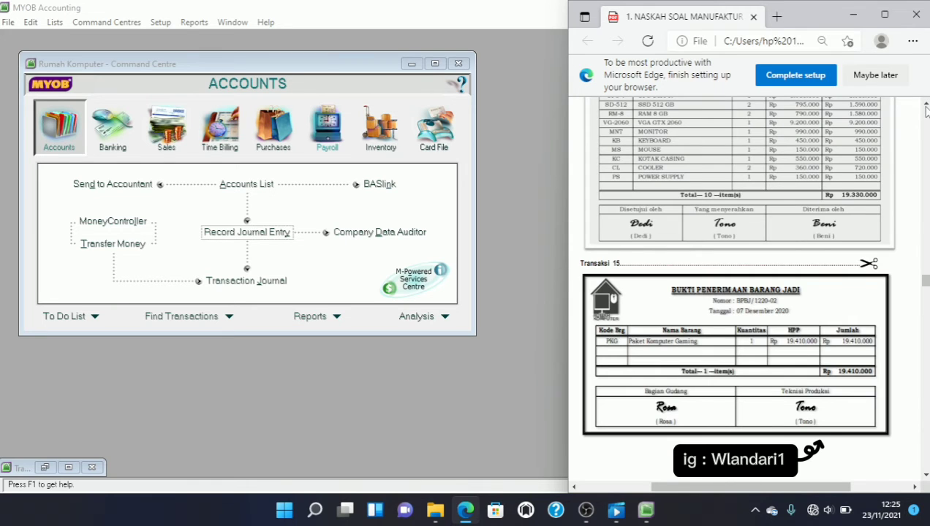
scroll(926, 117, up, 7)
scroll(927, 127, up, 10)
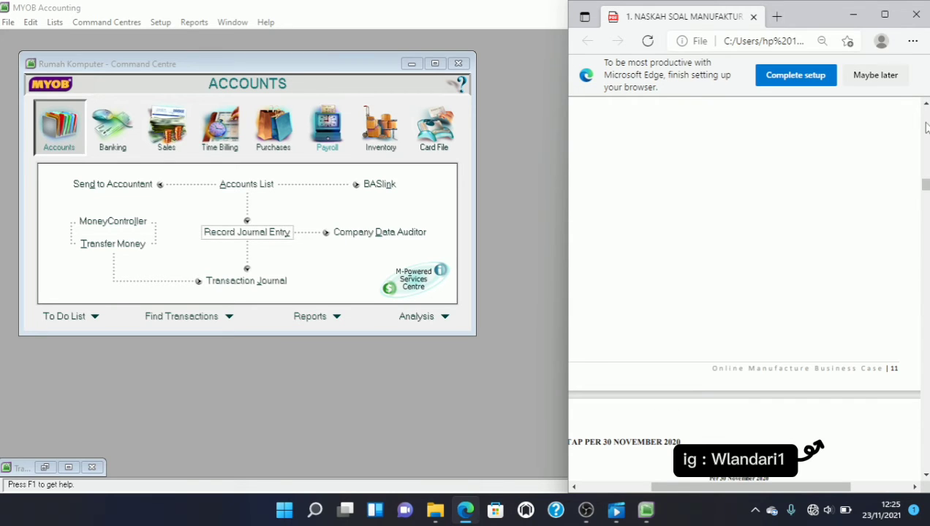
scroll(925, 128, down, 4)
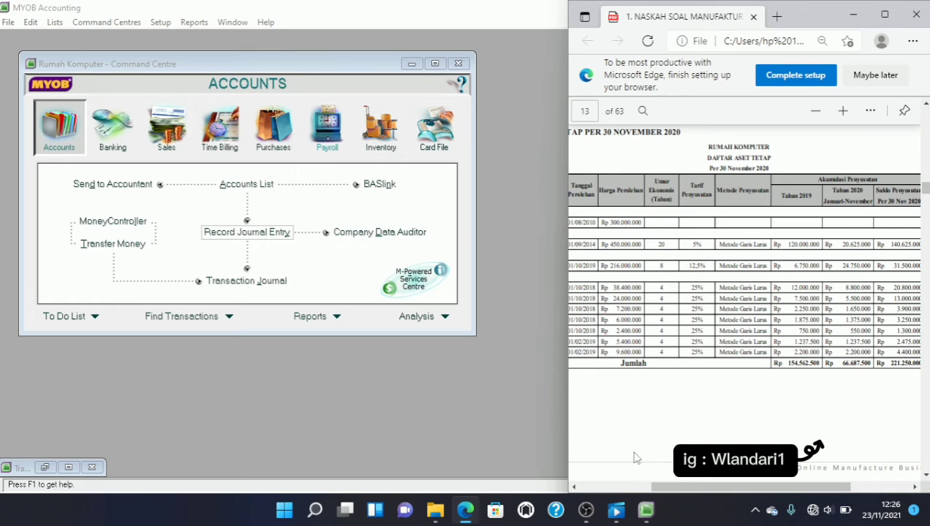
click(622, 487)
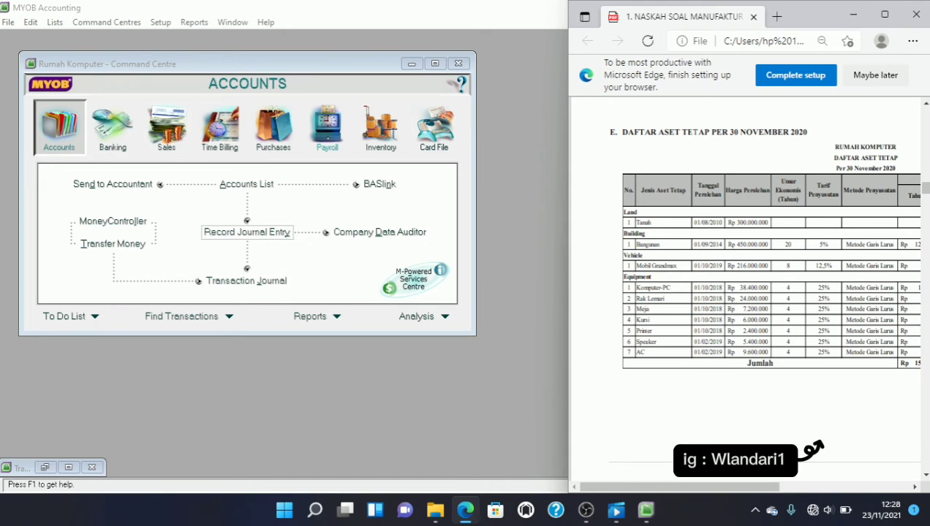
scroll(746, 285, down, 15)
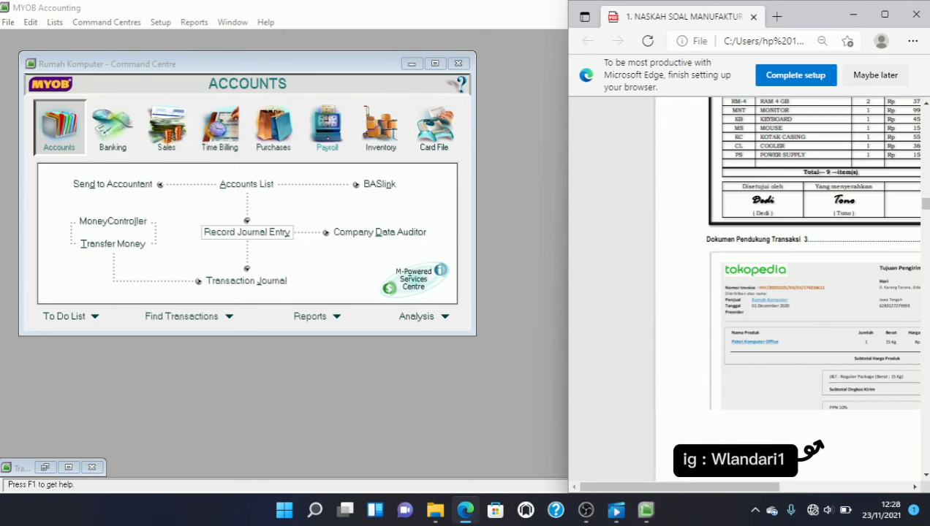
Step: Find the 31 December 2020 adjustment memos in the PDF and examine the depreciation memo's instructions, number and date
scroll(788, 285, down, 10)
scroll(788, 285, down, 10)
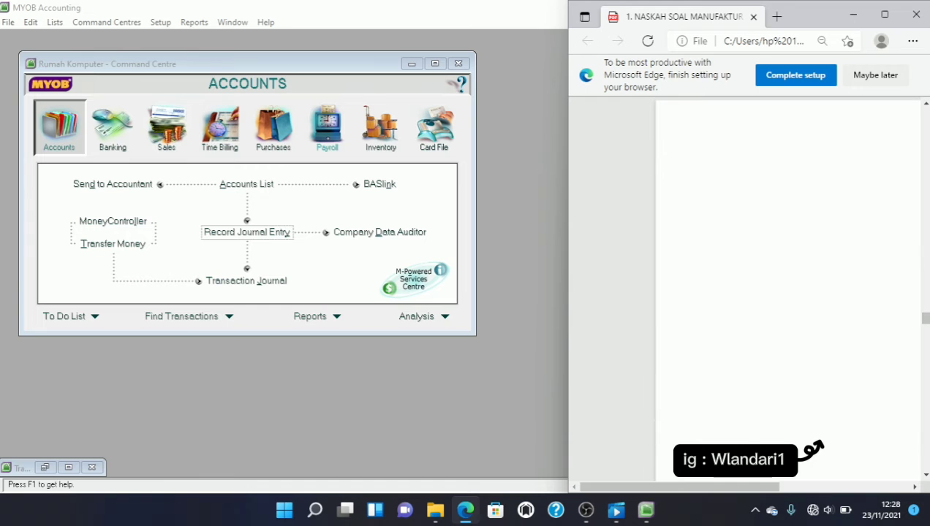
scroll(788, 285, down, 15)
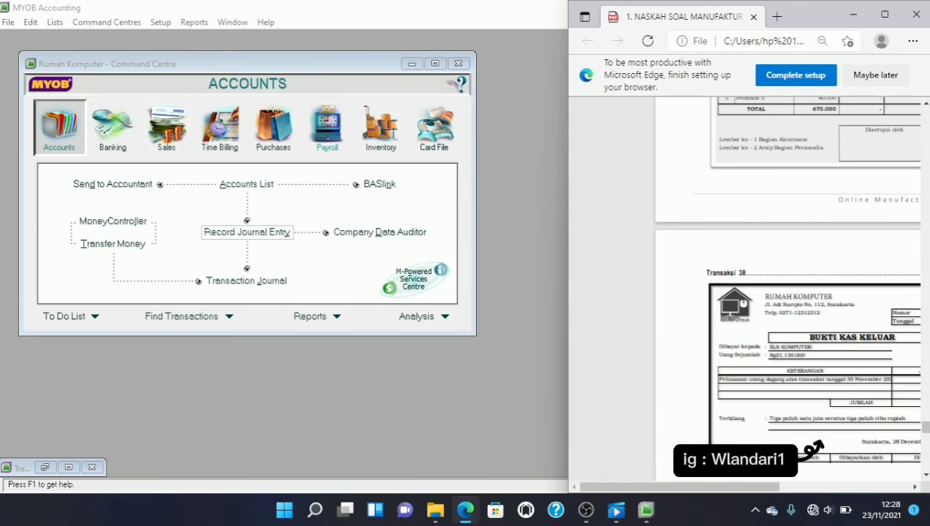
scroll(788, 285, down, 10)
scroll(788, 285, down, 15)
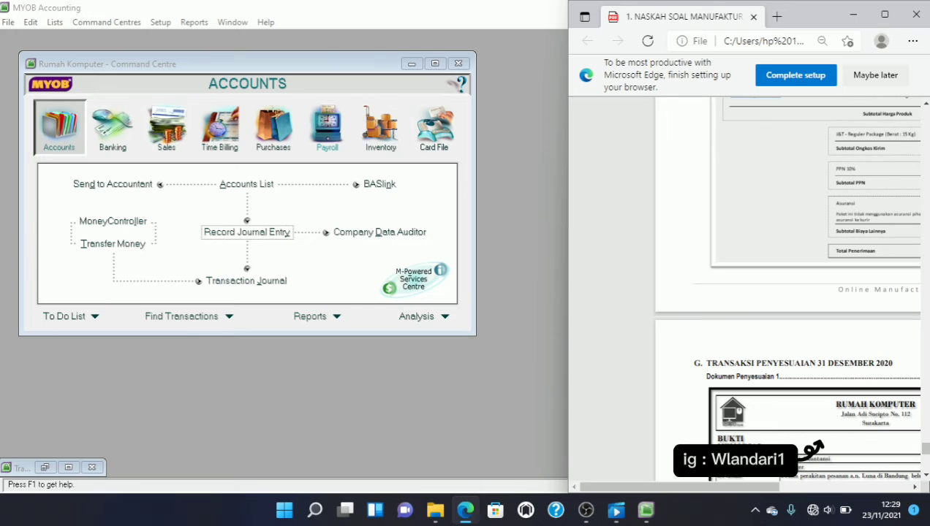
scroll(927, 473, down, 5)
scroll(927, 477, down, 5)
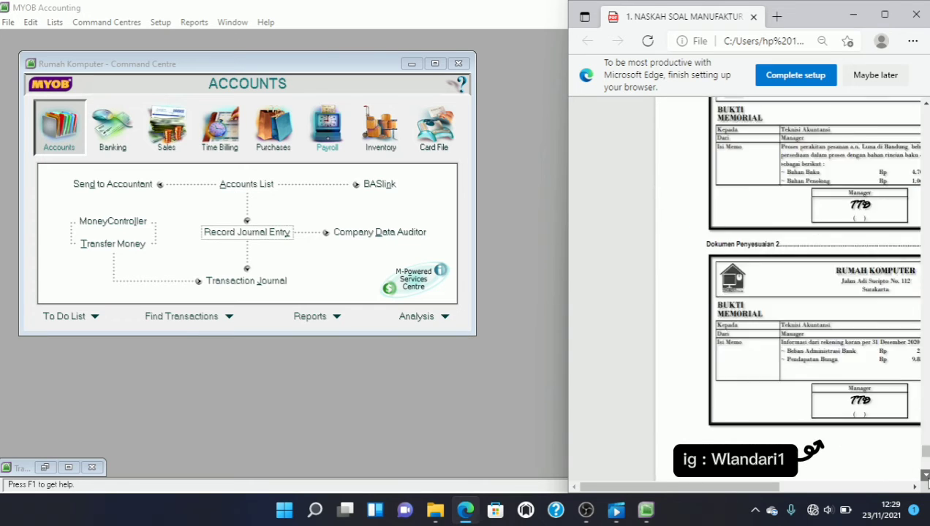
scroll(927, 475, down, 5)
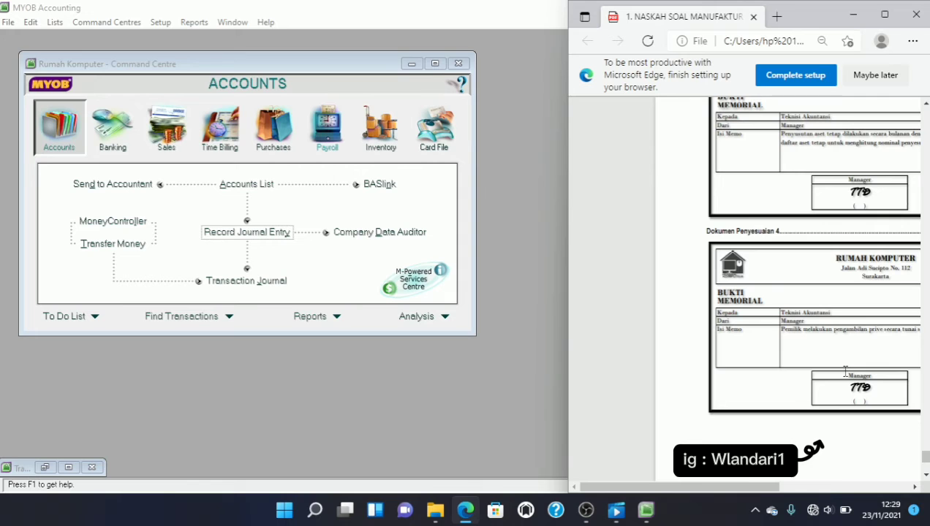
click(824, 487)
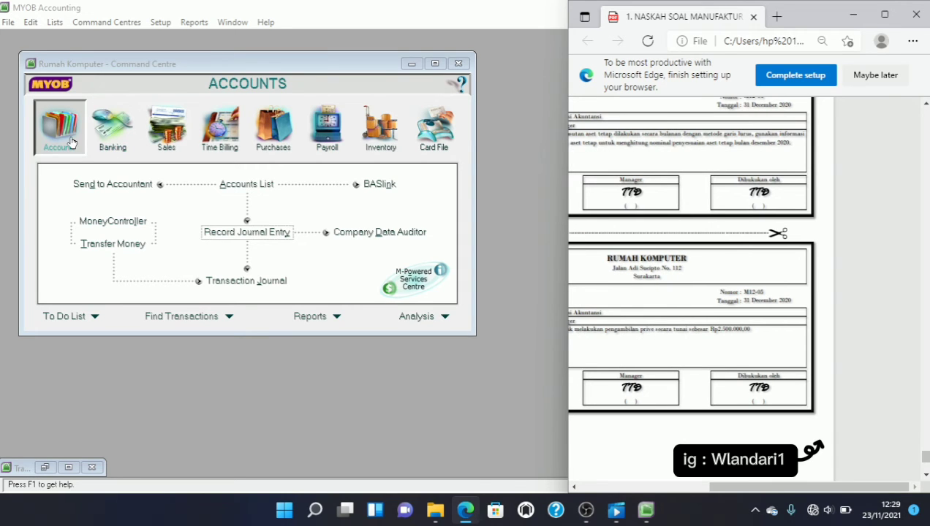
Step: Switch to MYOB and start general journal entry M12-04 dated 31/12/2020 with the memo "Penyusutan aset tetap"
click(243, 233)
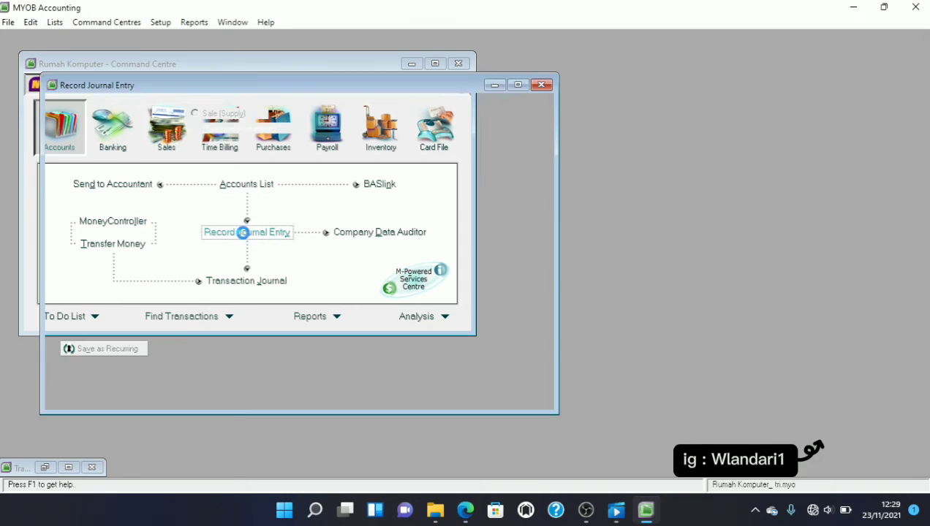
click(185, 159)
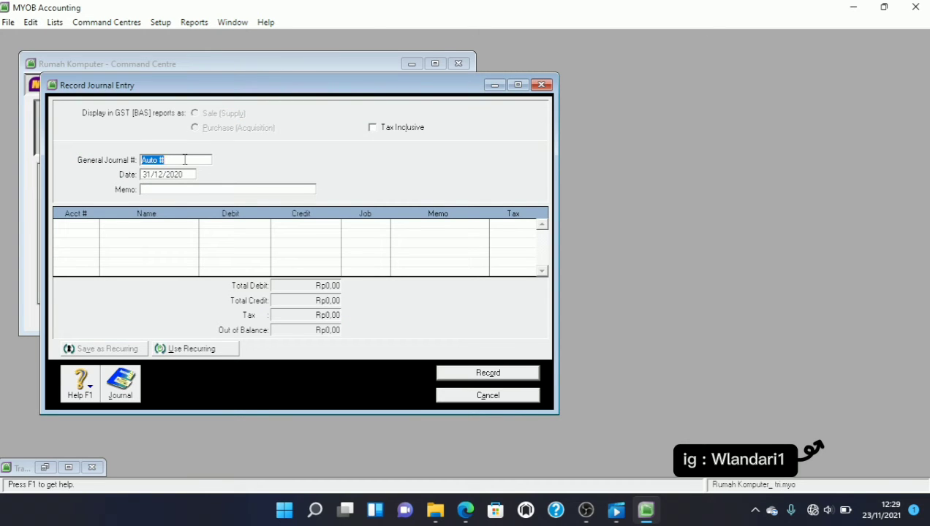
text(M12-04)
key(Tab)
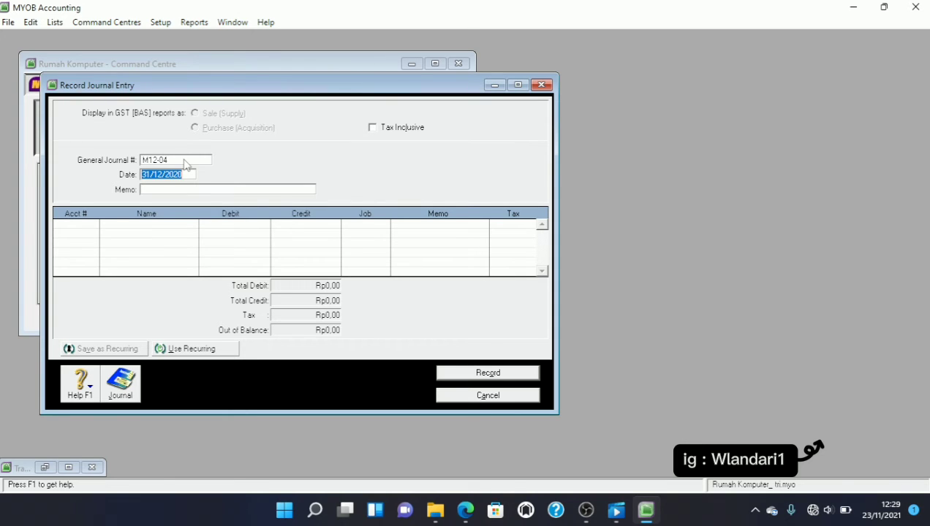
text(31/12/2020)
key(Tab)
text(Penyusutan aset tetap)
key(Tab)
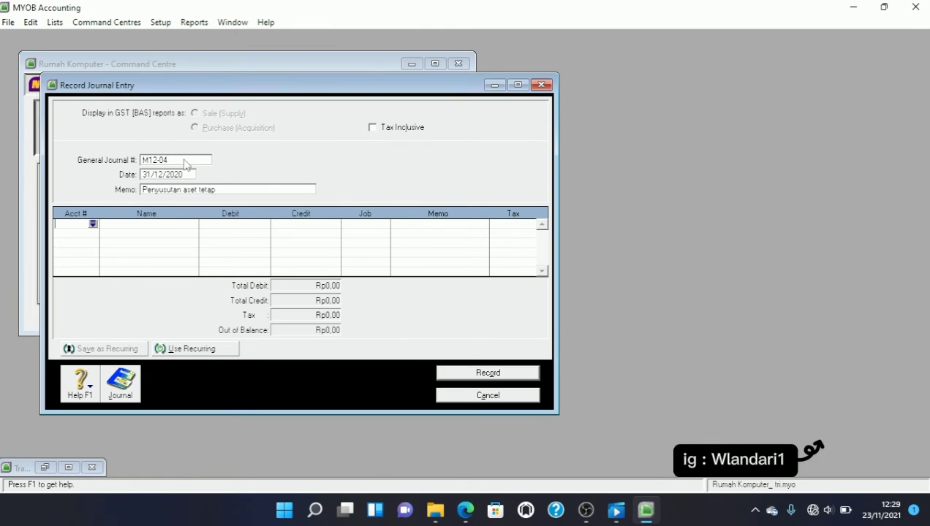
Step: Enter account 6-1100 Dep. Expense-Building on the first journal line with a debit of Rp1.875.000
click(92, 224)
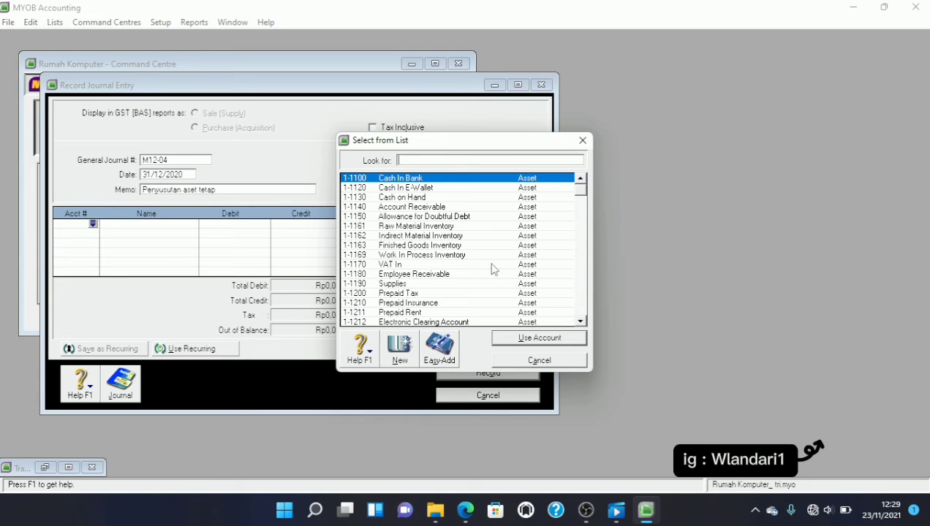
text(5)
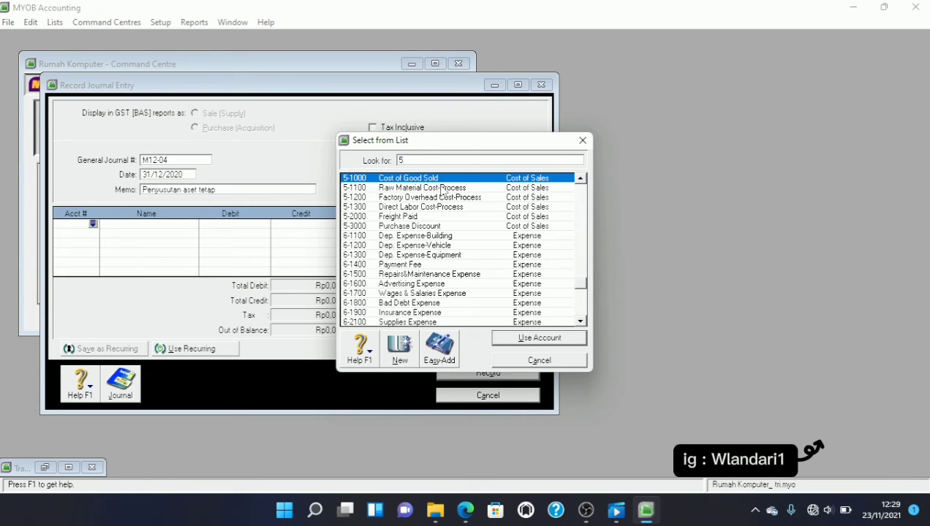
click(435, 237)
click(540, 339)
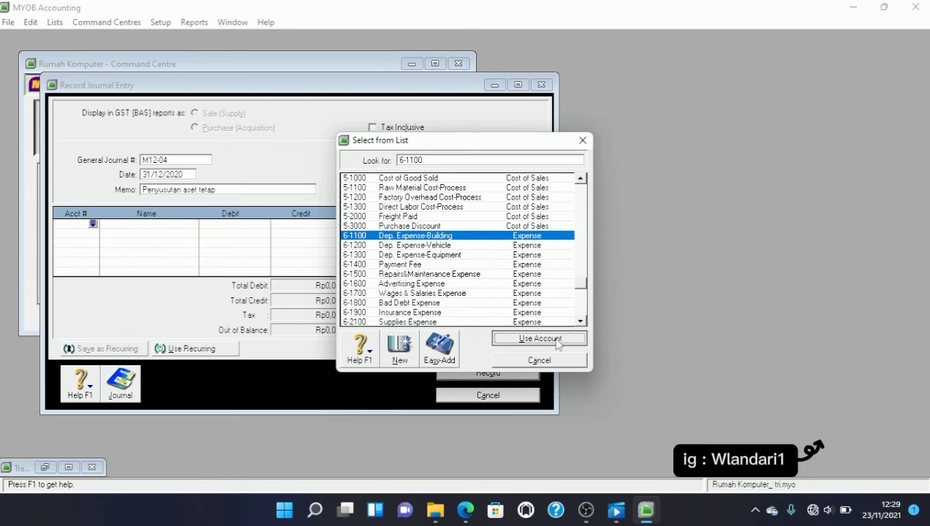
text(1)
text(5)
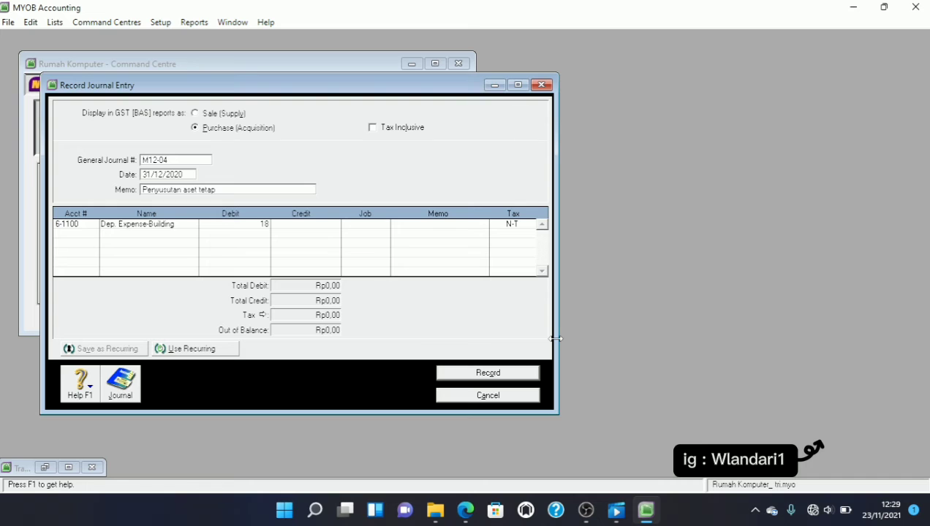
text(75000)
key(Tab)
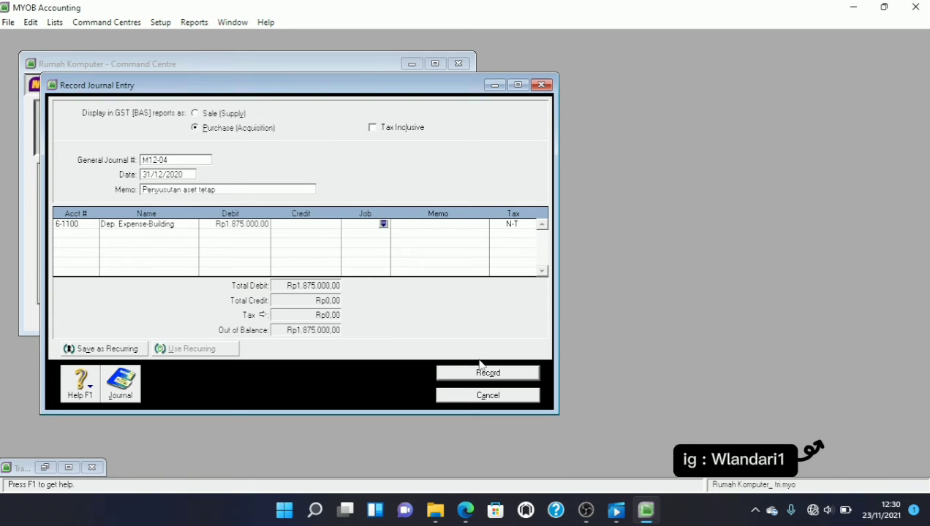
Step: Enter account 1-2210 Acc. Dep of Building on the second journal line with a credit of Rp1.875.000
click(78, 234)
click(92, 234)
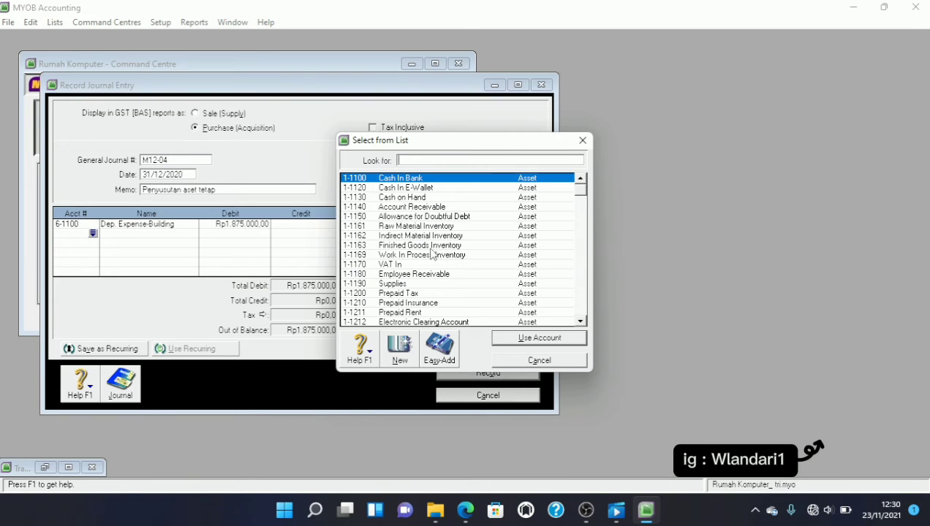
text(12)
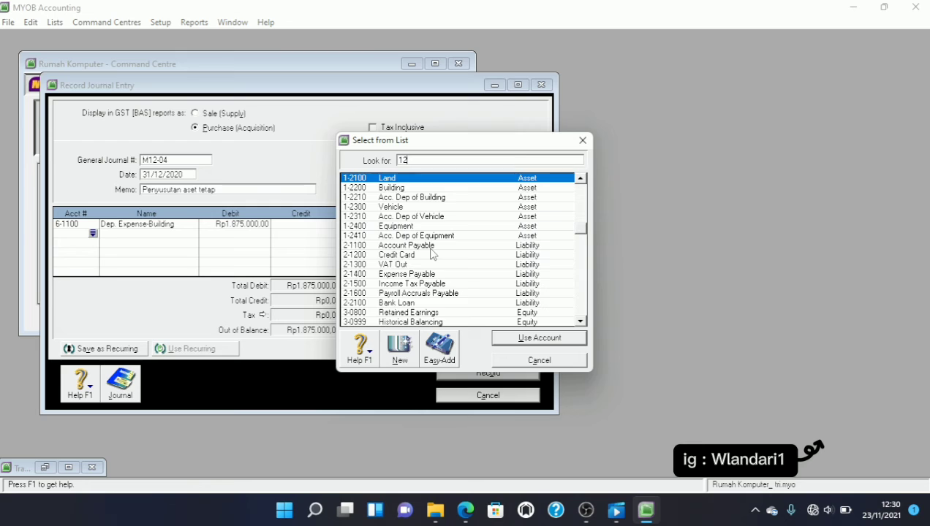
click(411, 198)
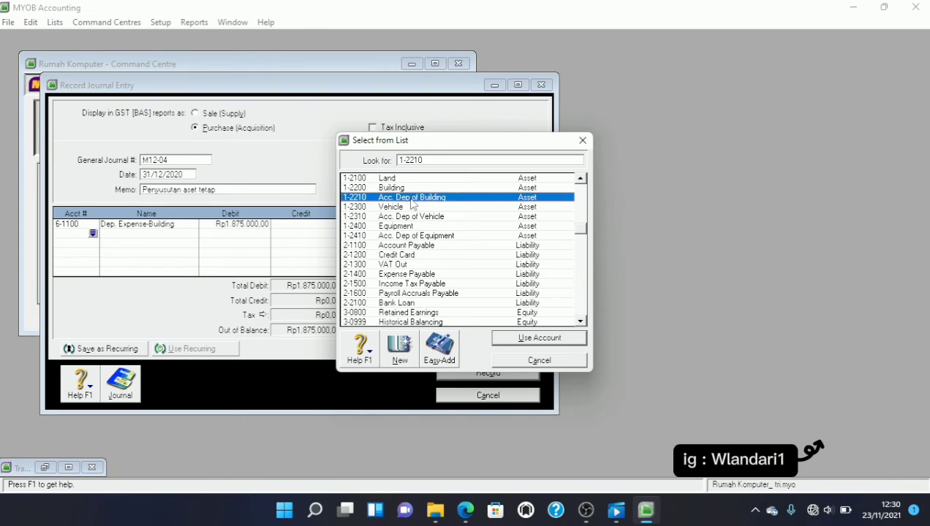
click(526, 342)
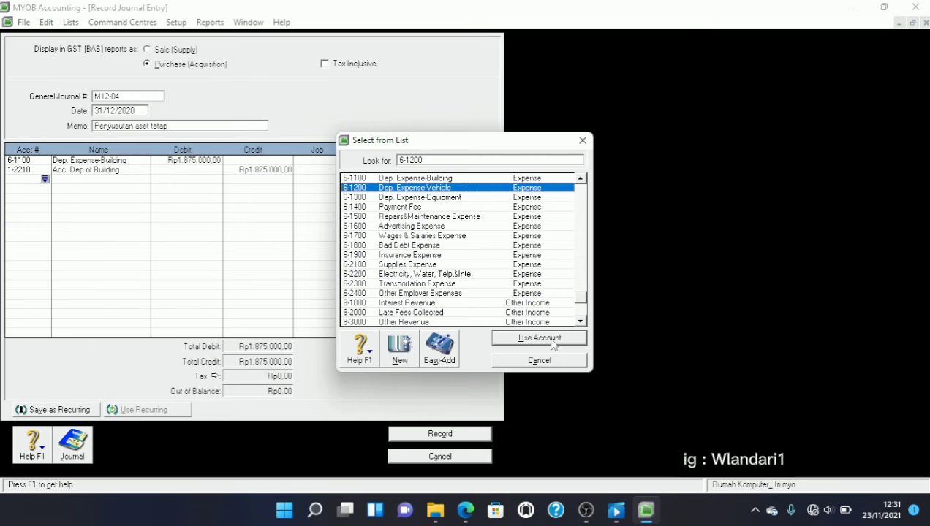
Step: Enter account 6-1200 Dep. Expense-Vehicle on the third journal line with a debit of Rp2.250.000
click(544, 337)
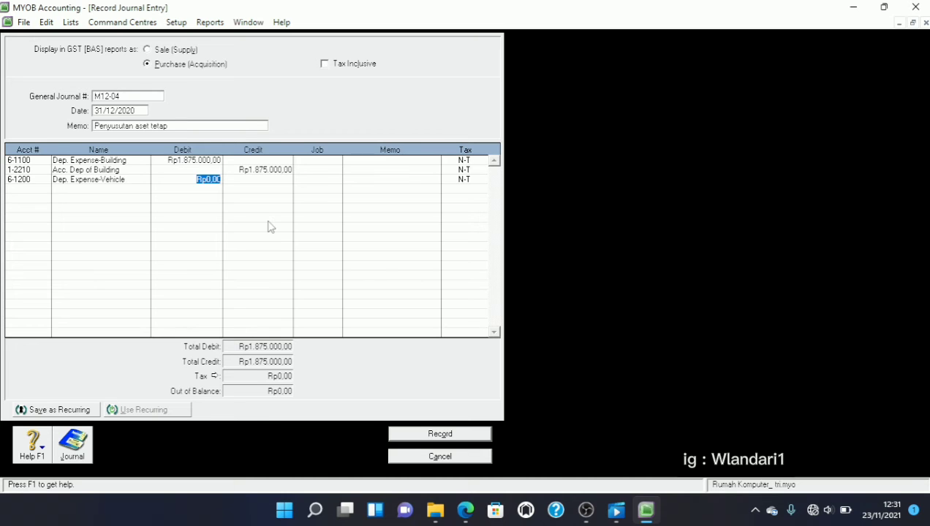
text(2.)
text(250.000)
key(Tab)
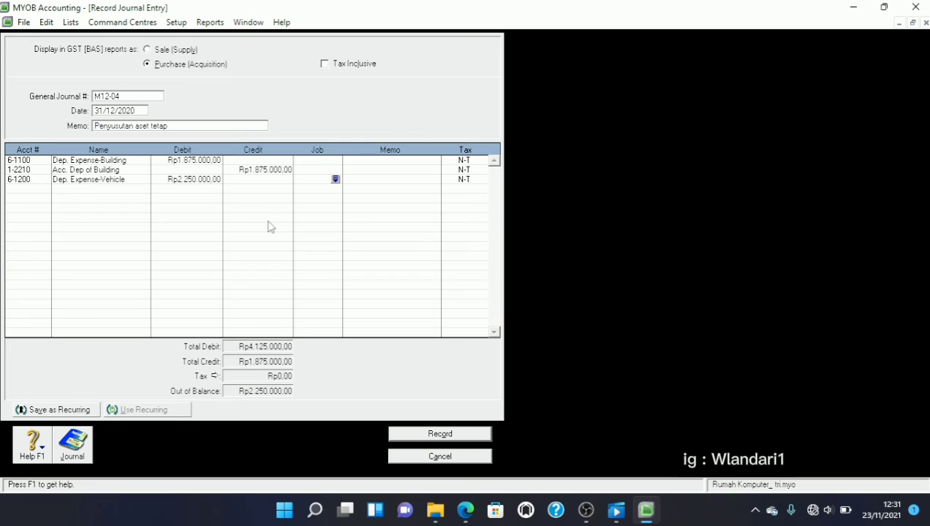
Step: Enter account 1-2310 Acc. Dep of Vehicle on the fourth journal line with a credit of Rp2.250.000
click(42, 190)
click(45, 190)
text(1)
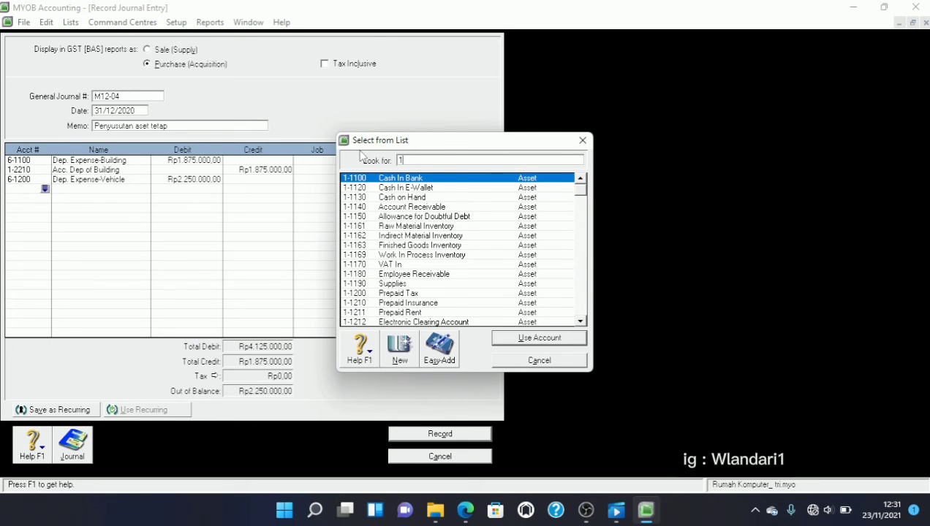
text(-2)
click(434, 218)
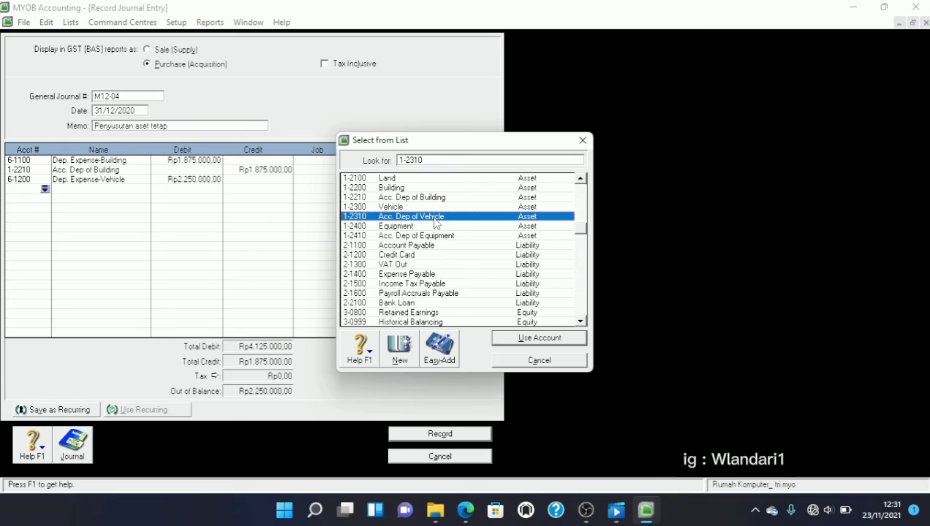
click(525, 338)
text(1)
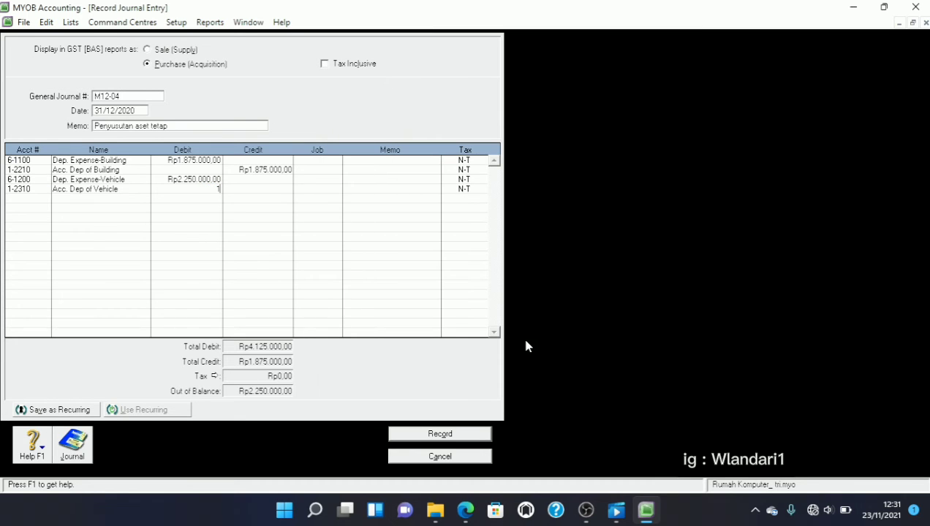
key(Tab)
key(Tab)
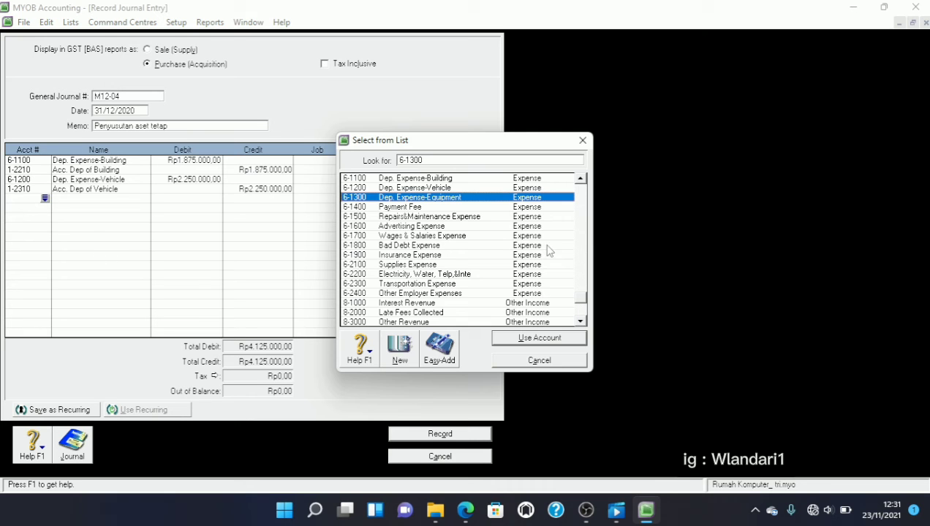
Step: Enter account 6-1300 Dep. Expense-Equipment on the fifth journal line with a debit of Rp1.937.500
click(524, 338)
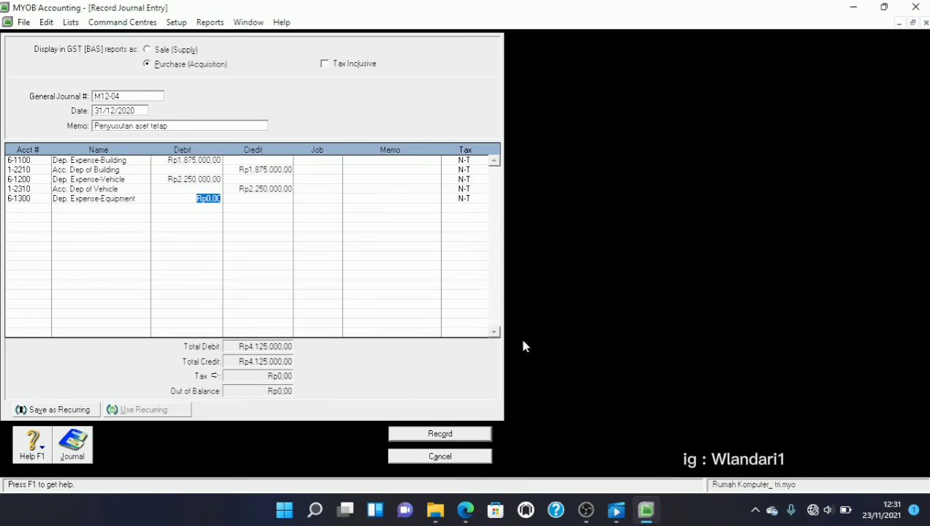
text(1937500)
key(Tab)
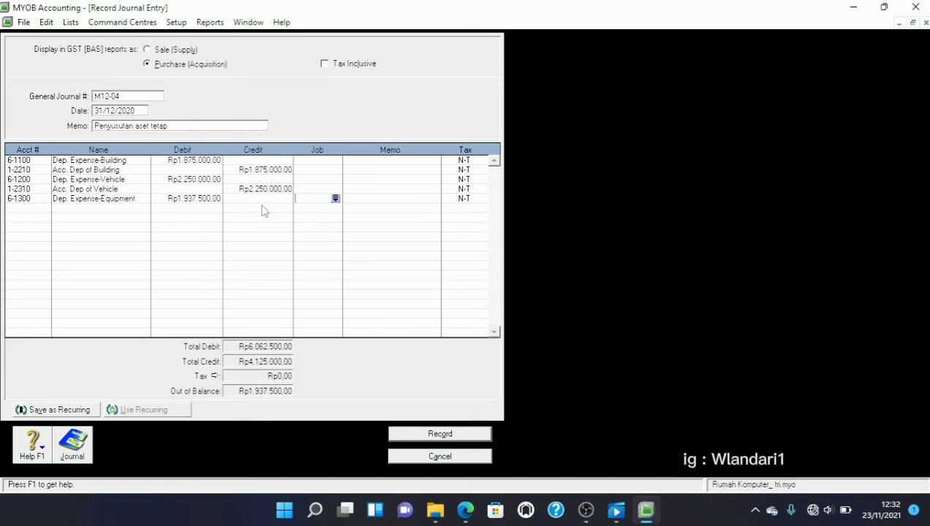
Step: Set the sixth journal line's account to 1-2410 Acc. Dep of Equipment and accept a credit of Rp1.937.500
click(48, 208)
click(45, 209)
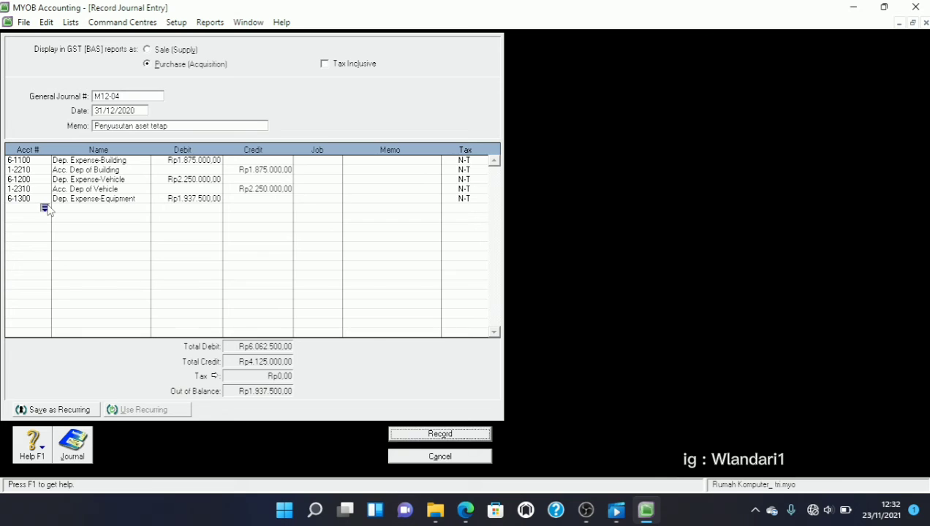
text(12)
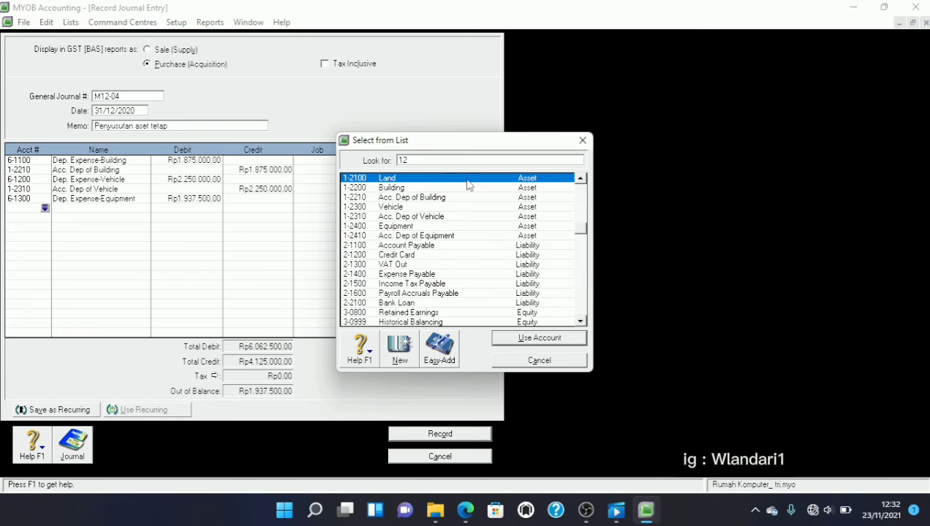
click(436, 236)
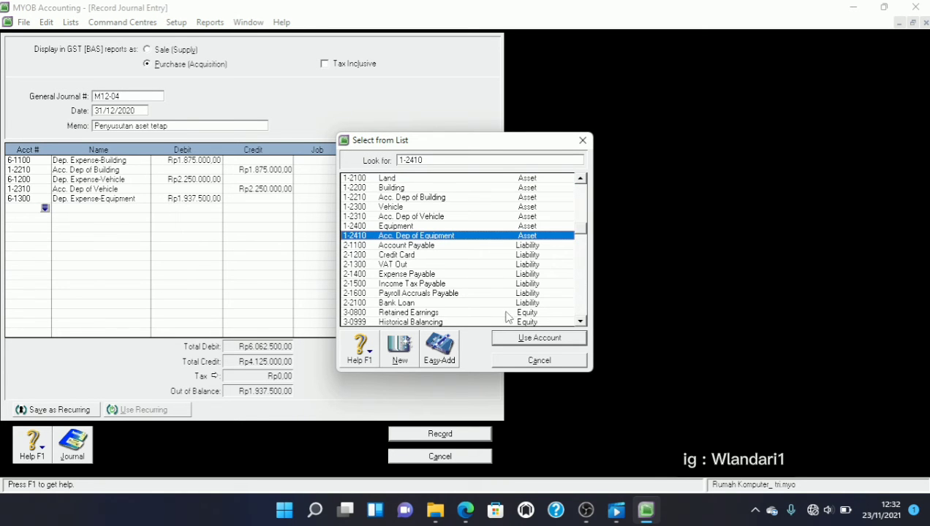
click(516, 343)
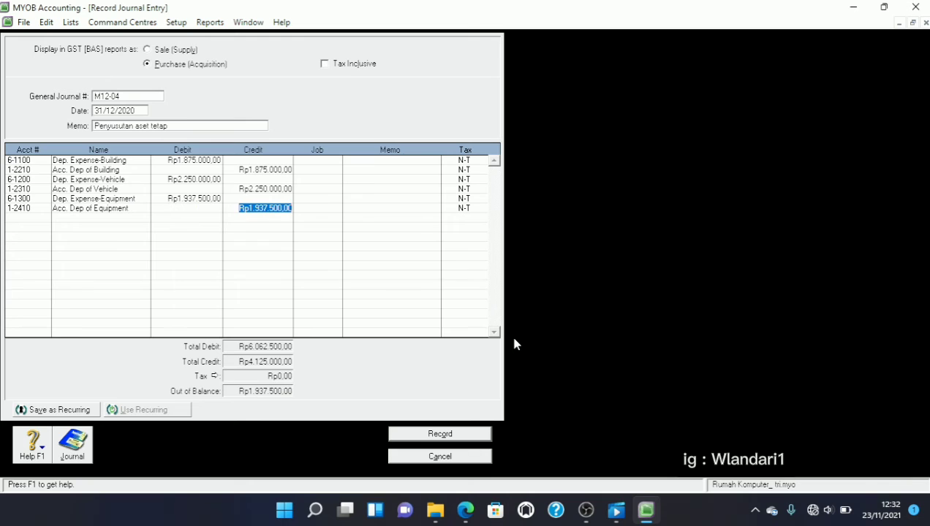
key(Tab)
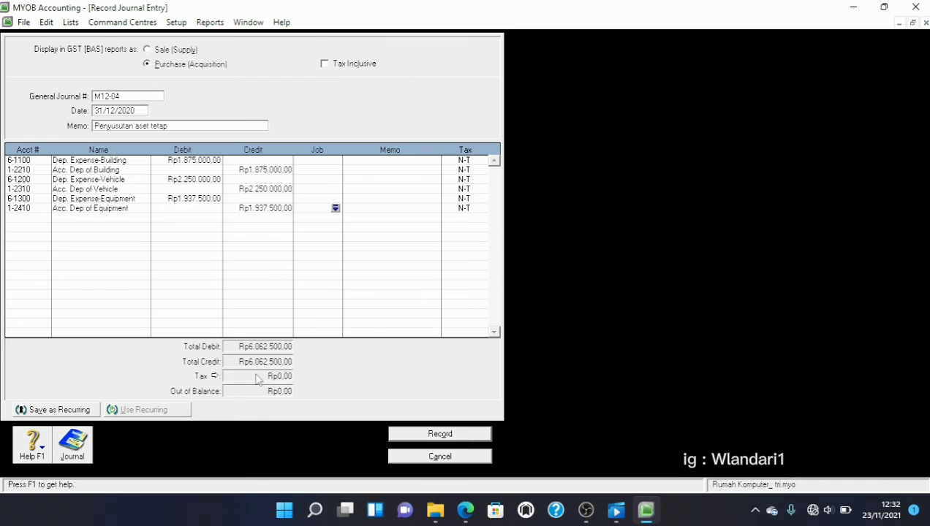
Step: Check the transaction recap of the depreciation entry and record journal entry M12-04
key(ctrl+r)
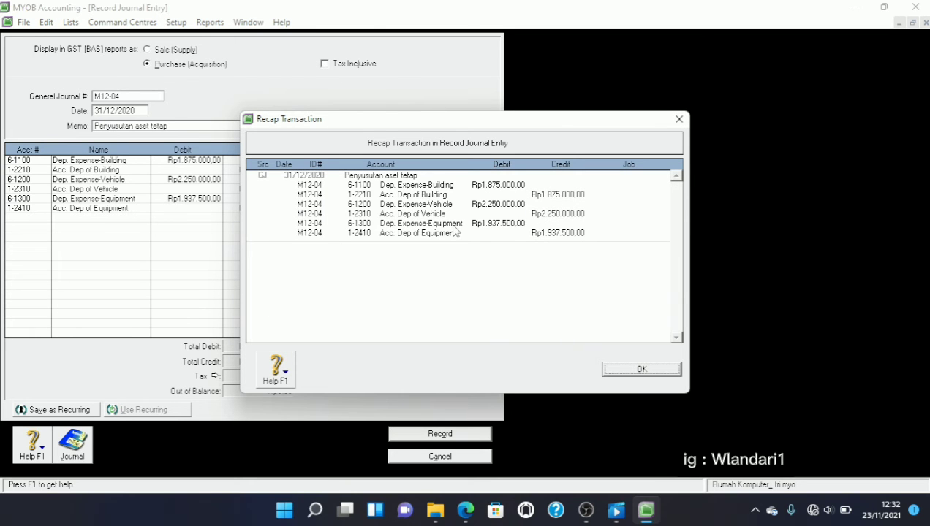
click(658, 372)
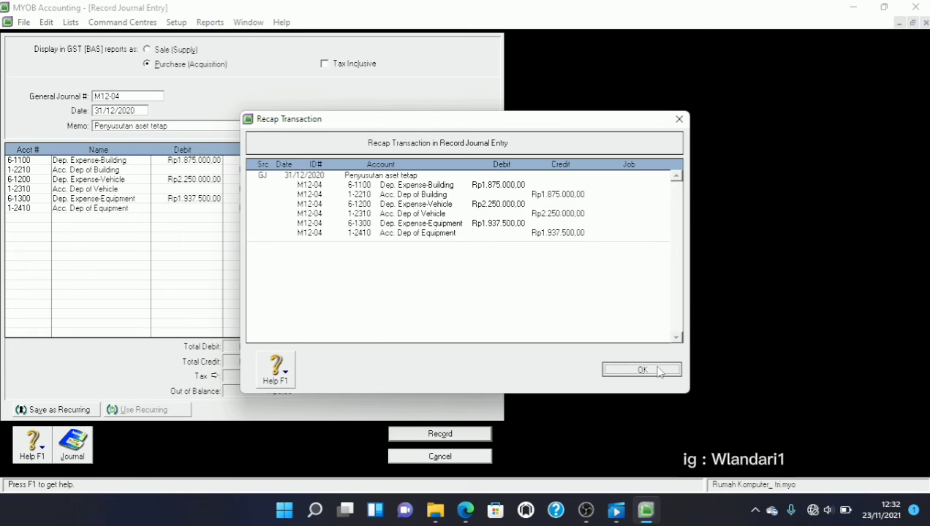
click(459, 433)
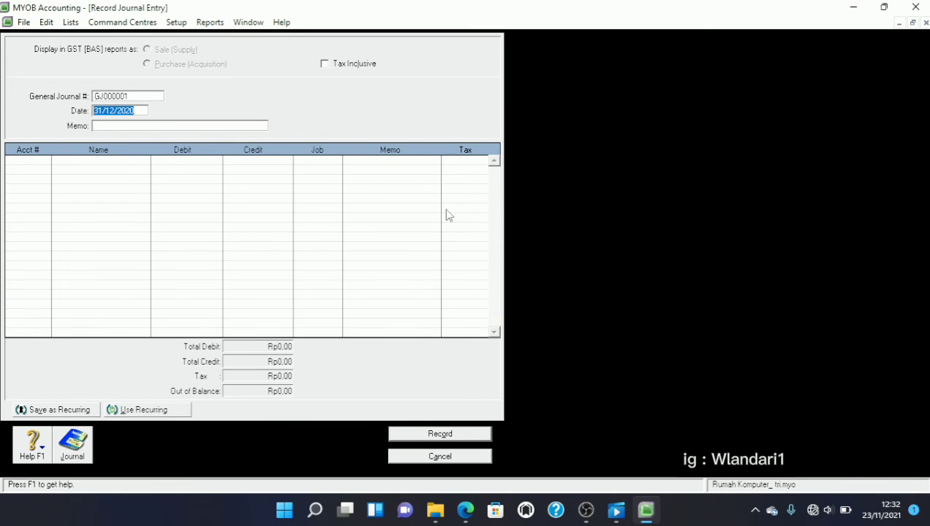
Step: Close the blank journal entry, find memorial M12-05 in the PDF, and start a new journal entry numbered M12-05
click(440, 456)
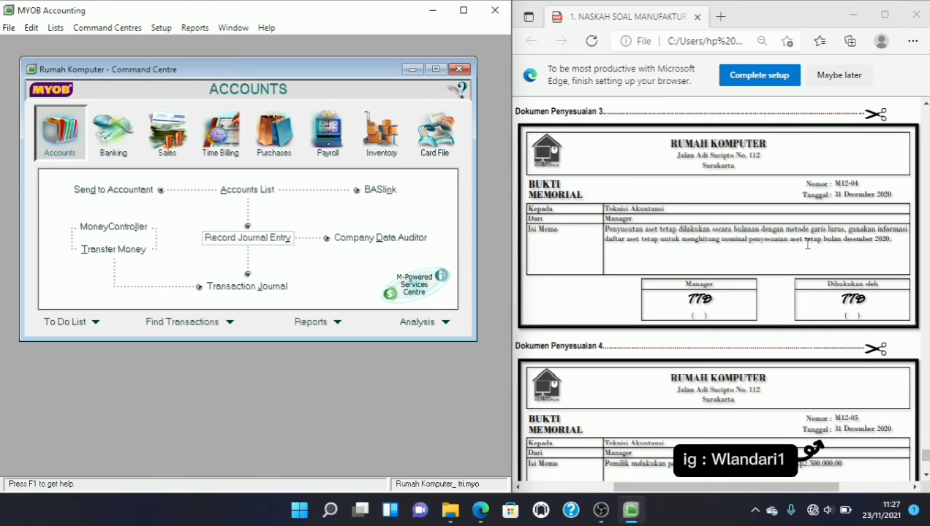
drag(926, 454, 926, 457)
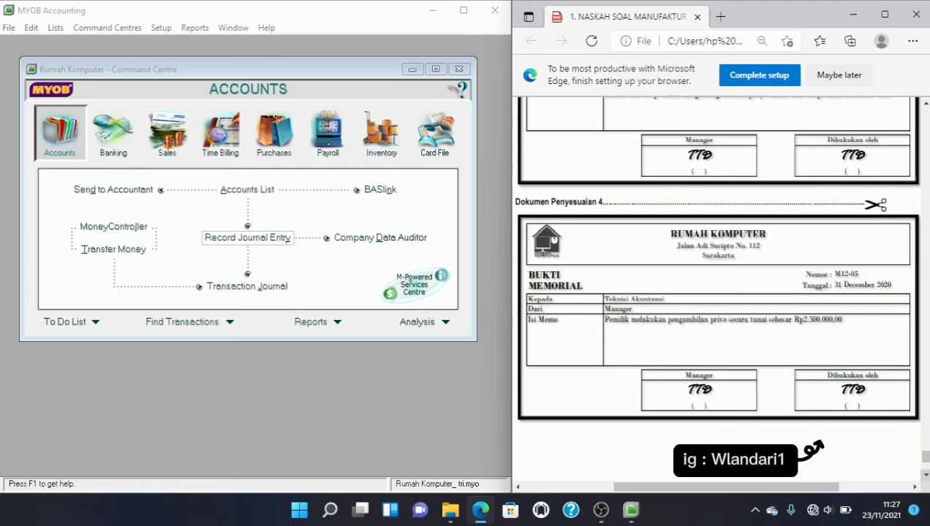
click(925, 475)
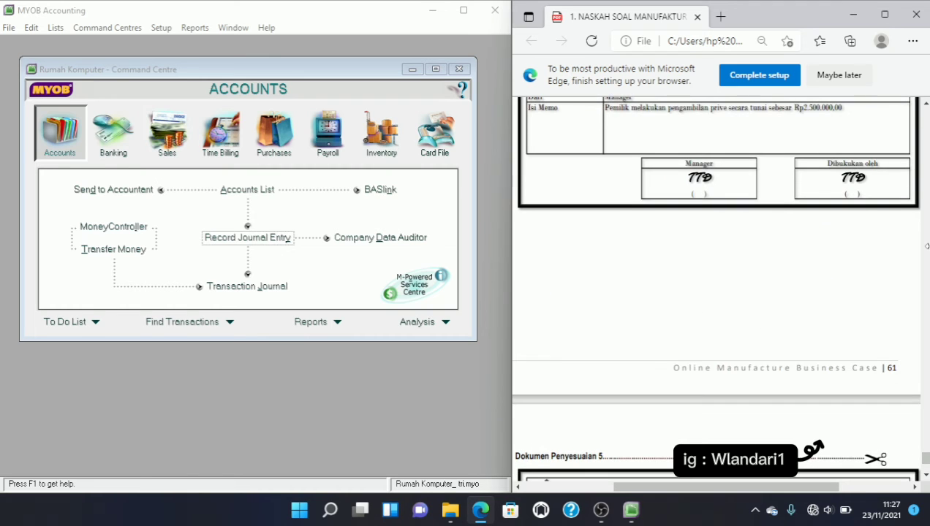
click(926, 108)
click(926, 109)
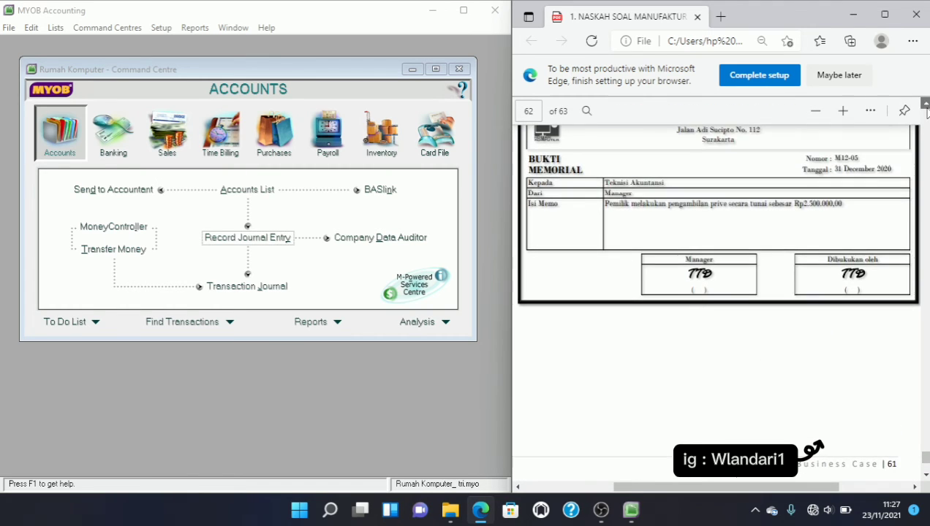
click(926, 108)
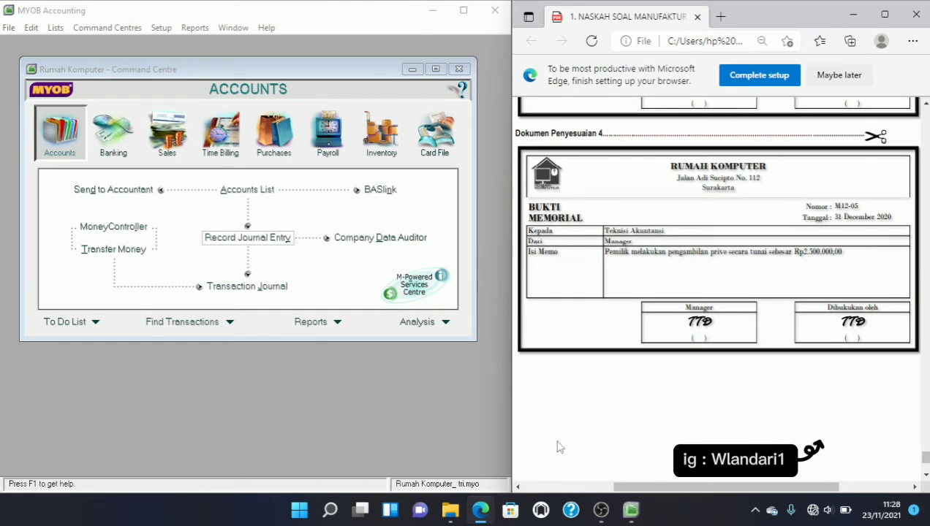
click(287, 241)
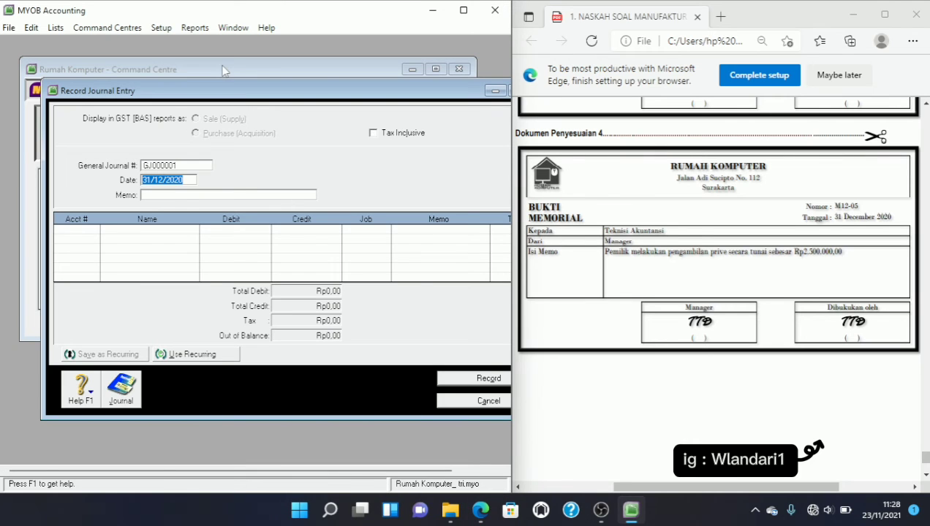
click(191, 165)
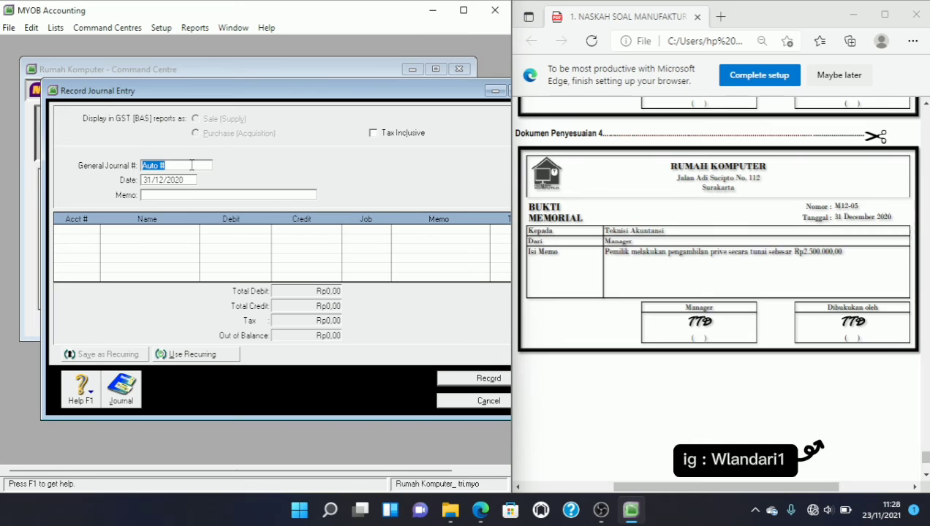
text(M12-05)
key(Tab)
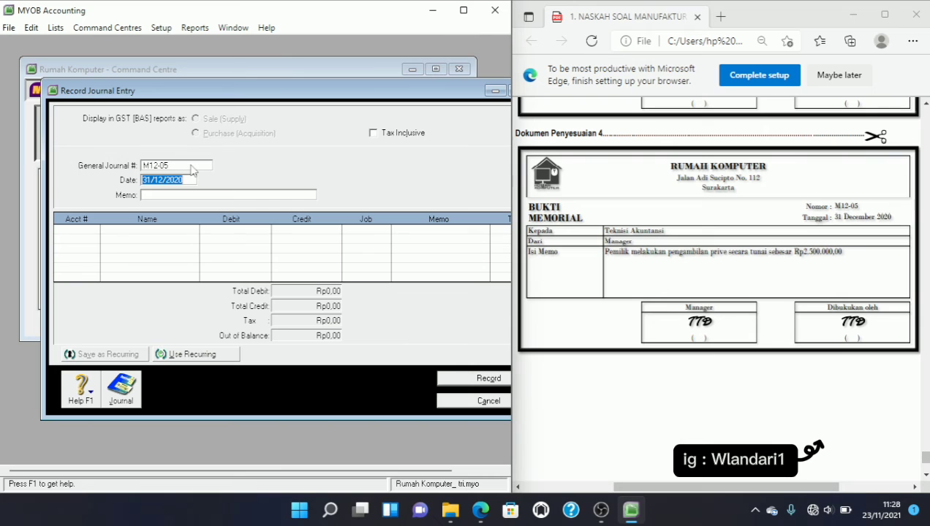
Step: Date the M12-05 entry 31/12/2020 and enter the memo "Penyesuaian prive pemilik"
text(31/12/2)
key(Tab)
text(Penyesuaian pr)
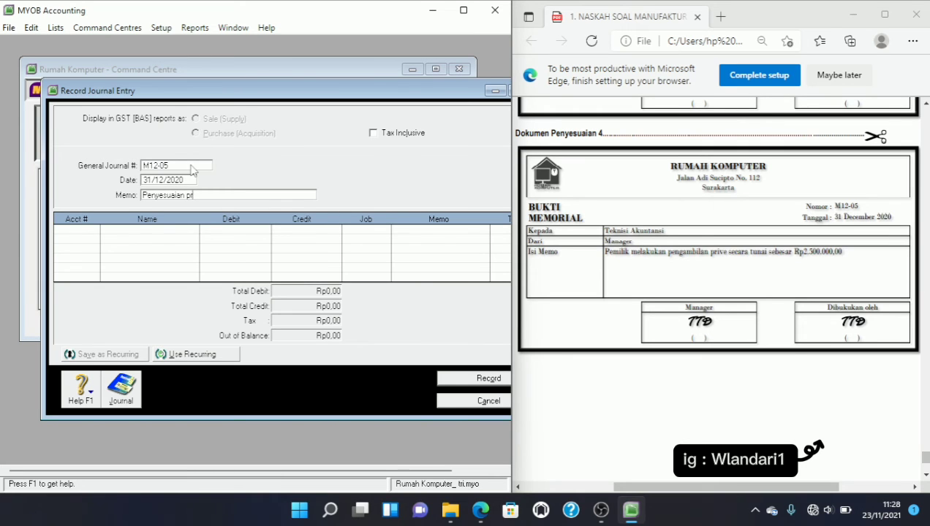
text(ive pemilik)
Step: Enter account 3-2000 Prive on the first journal line with a debit of Rp2.500.000
click(96, 228)
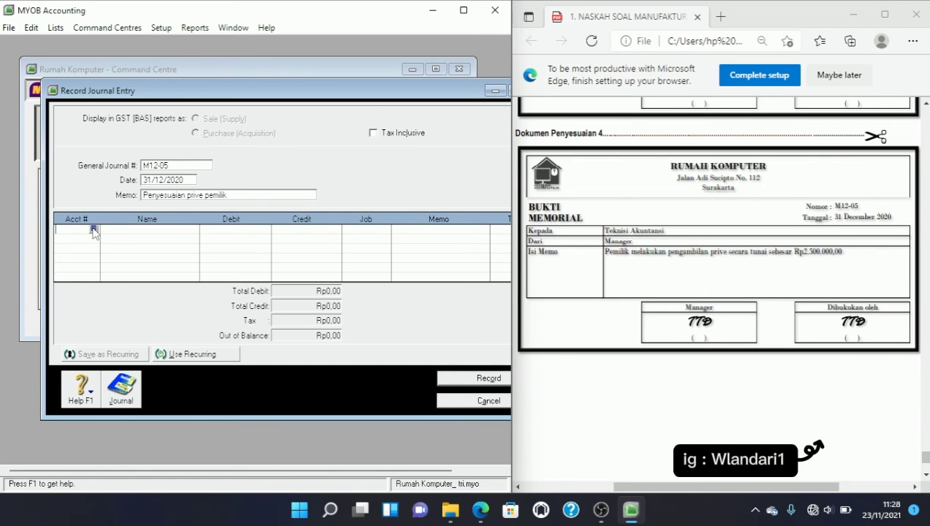
click(93, 230)
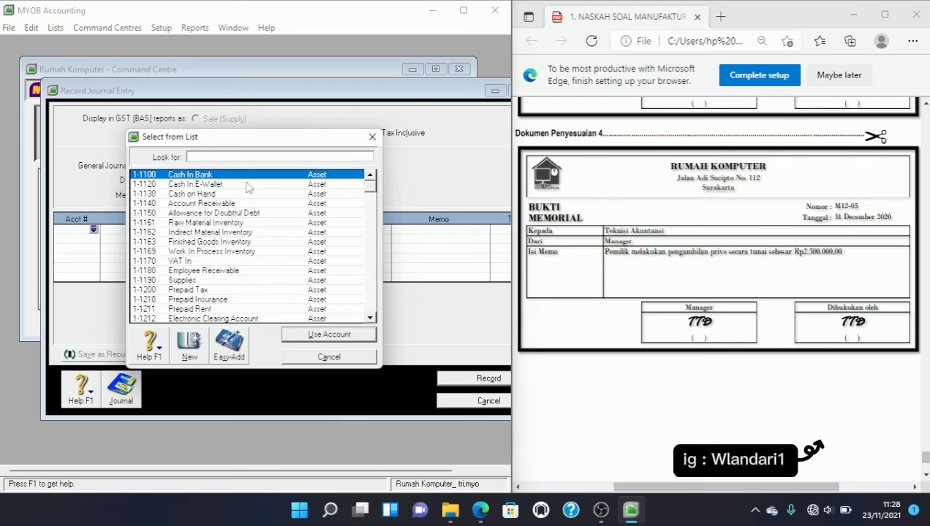
click(370, 318)
click(371, 319)
click(371, 319)
click(371, 319)
click(371, 319)
click(371, 319)
click(371, 319)
click(371, 318)
click(371, 319)
click(370, 319)
click(371, 319)
click(371, 318)
click(371, 319)
click(373, 321)
click(374, 320)
click(373, 321)
click(374, 321)
click(374, 321)
click(373, 321)
click(373, 321)
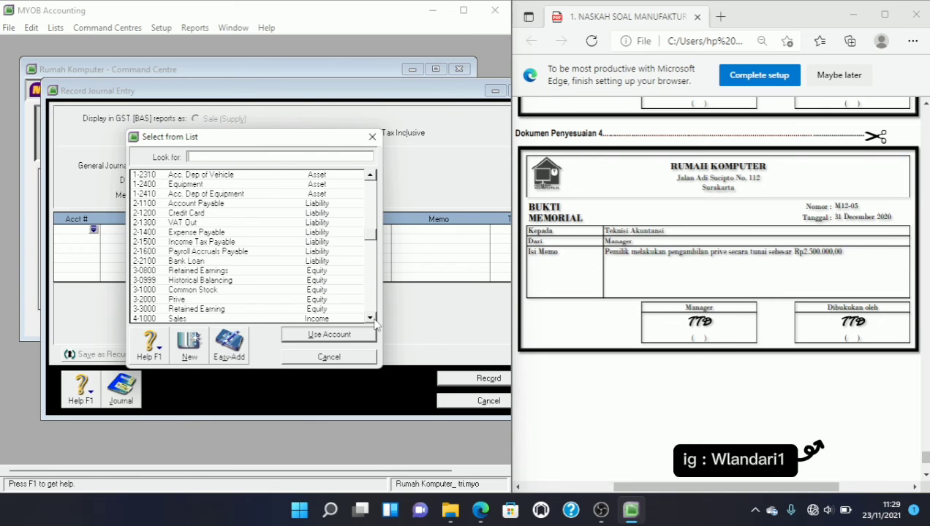
click(287, 300)
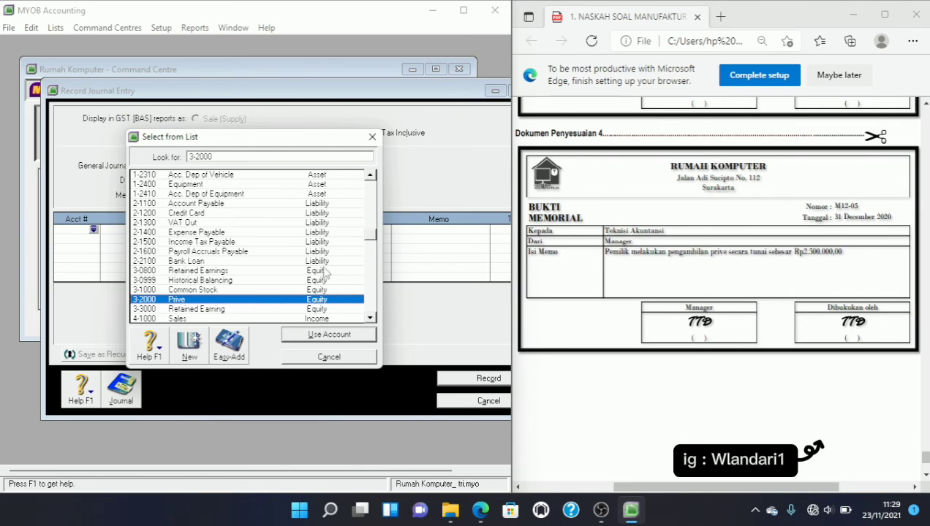
click(331, 338)
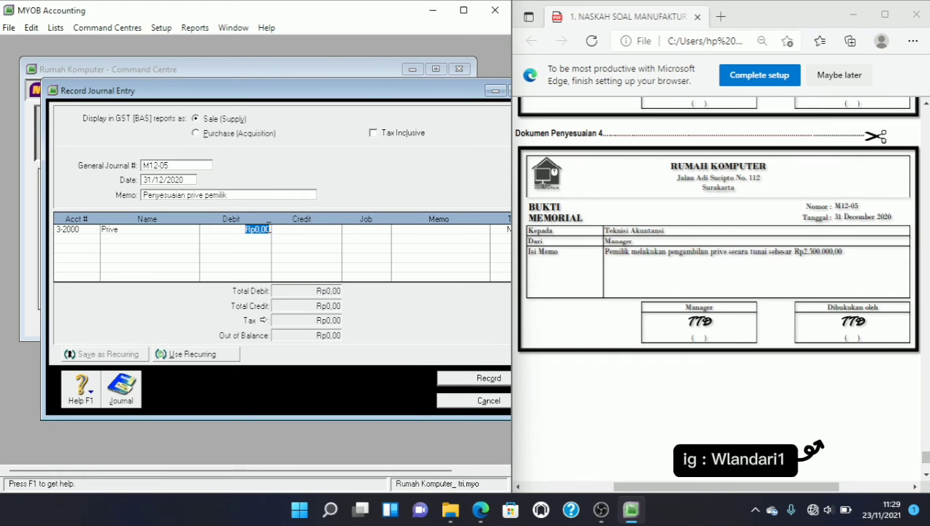
text(2500000)
key(Tab)
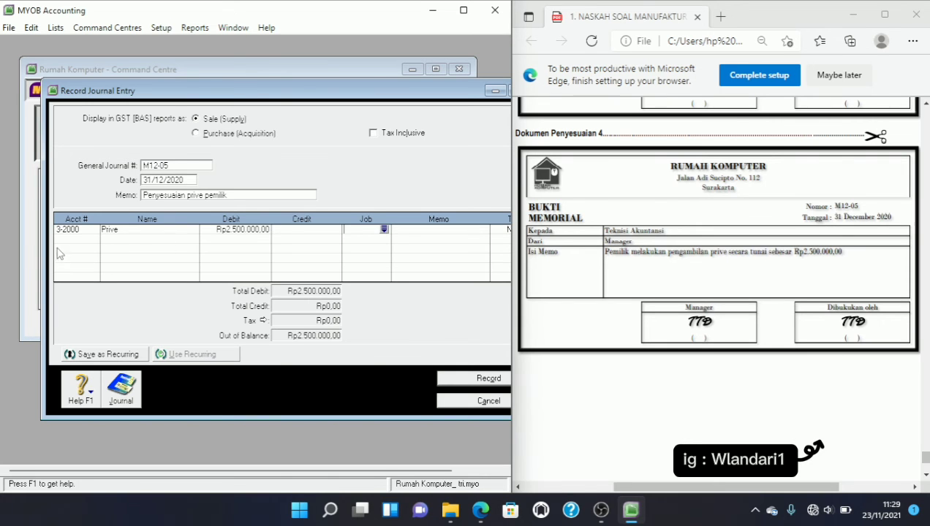
Step: Set the second journal line's account to 1-1100 Cash In Bank and accept a credit of Rp2.500.000
click(87, 238)
click(93, 239)
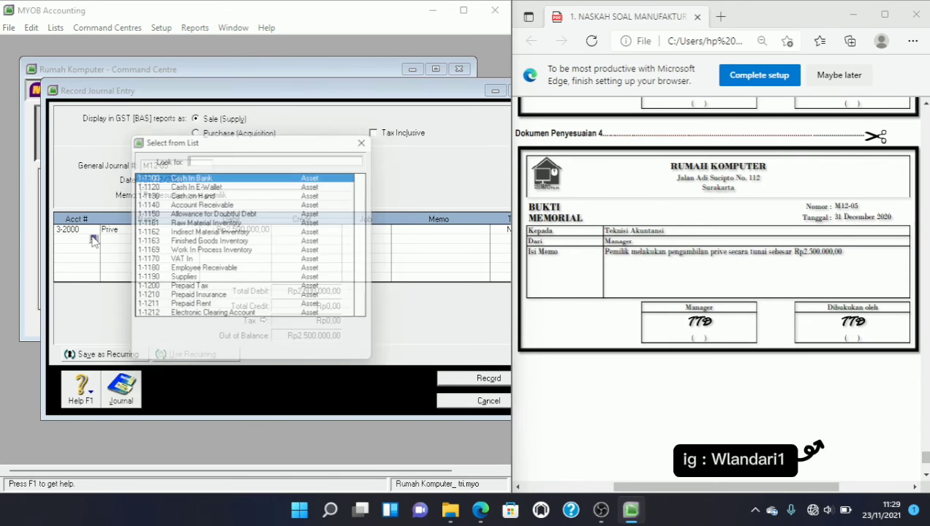
click(313, 177)
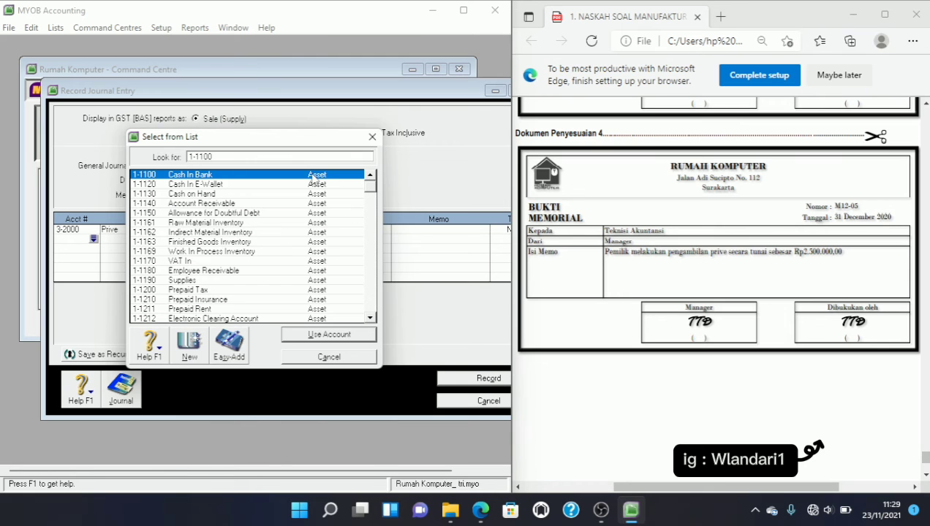
double_click(313, 177)
key(Tab)
key(Tab)
Step: Check the transaction recap of the owner's drawing entry, record journal entry M12-05 and close the journal window
key(ctrl+r)
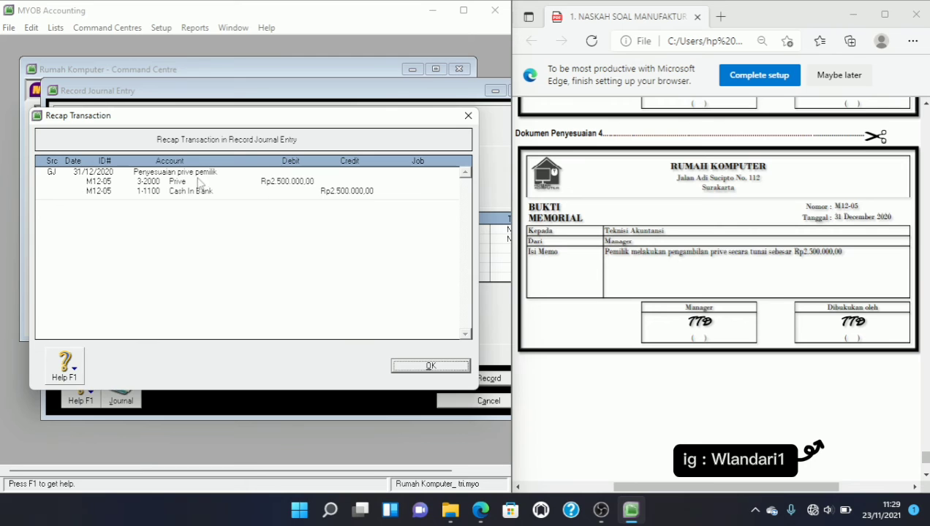
click(429, 367)
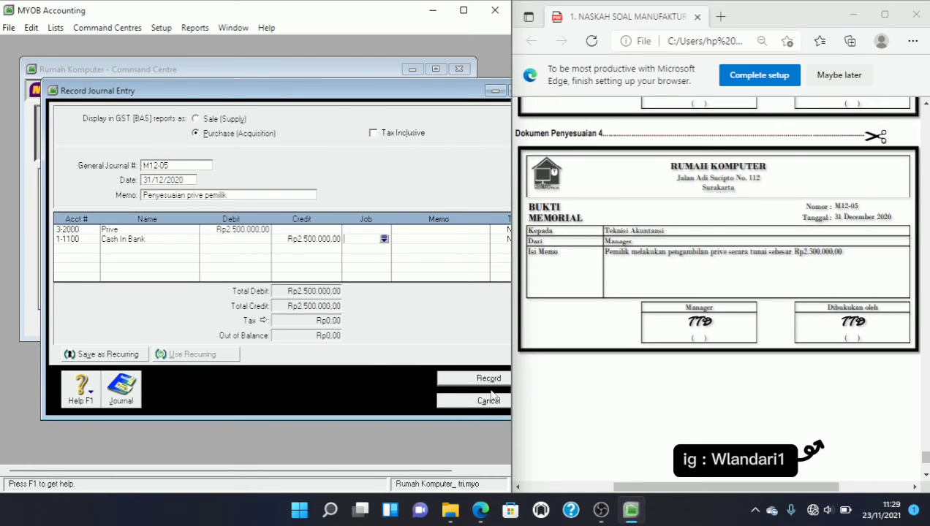
click(485, 380)
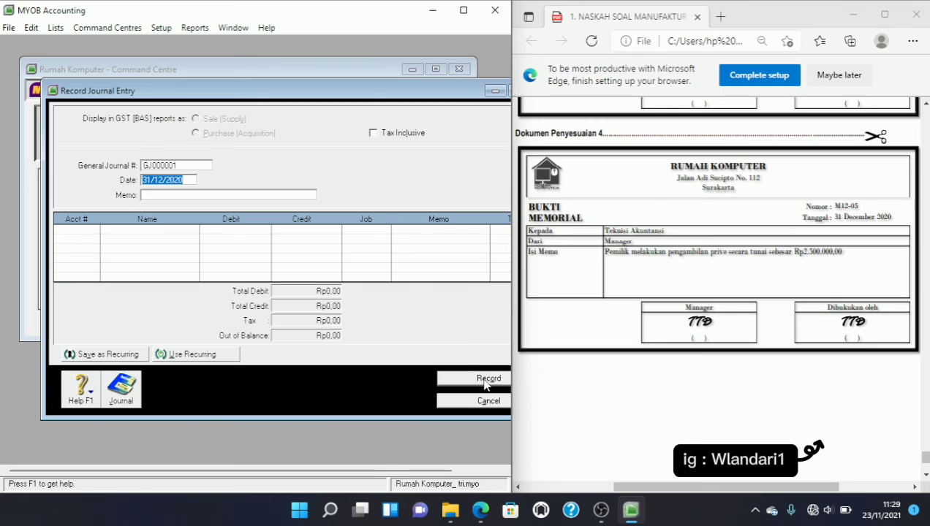
click(485, 401)
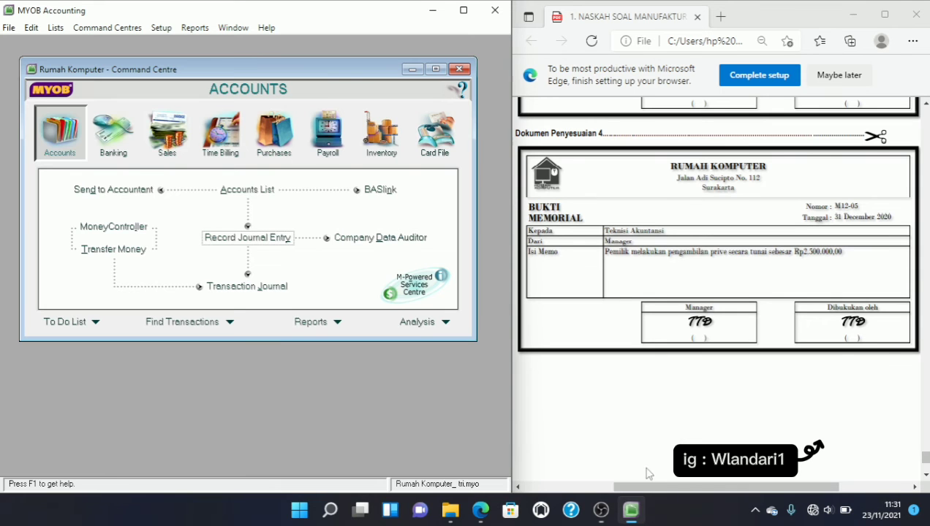
Step: Find the memorial after M12-05 in the PDF and start a new journal entry numbered M12-06
click(924, 475)
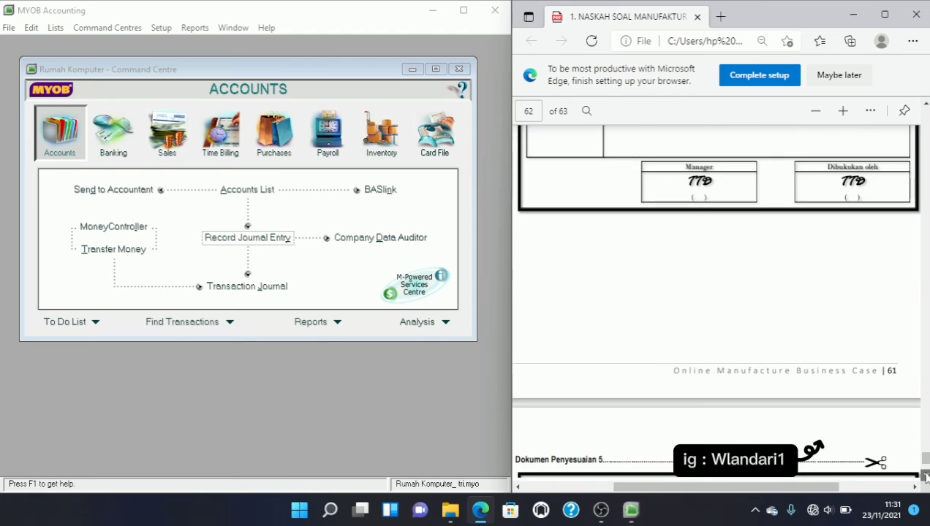
click(924, 475)
click(924, 475)
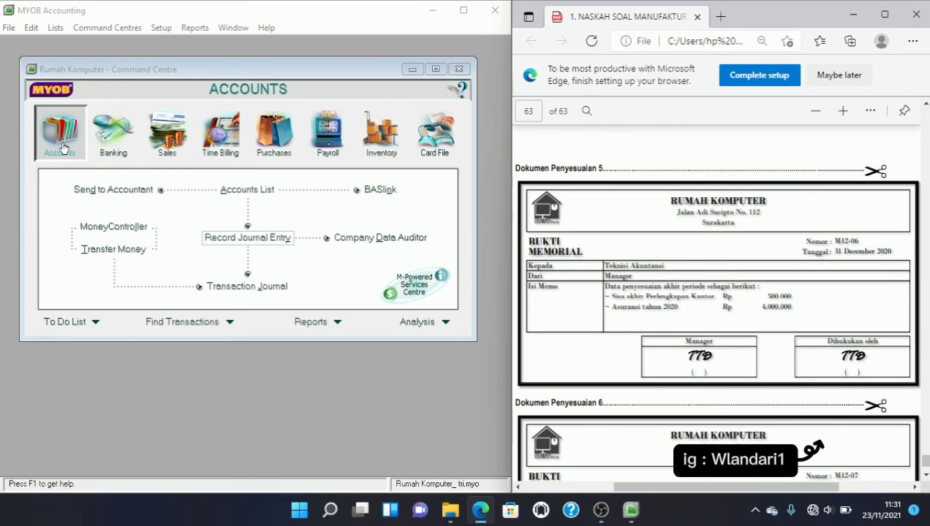
click(222, 237)
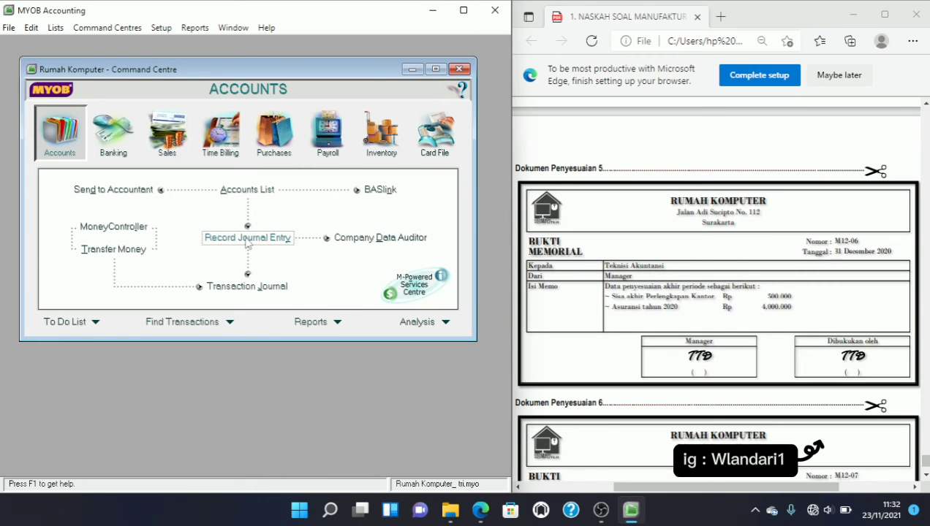
click(247, 238)
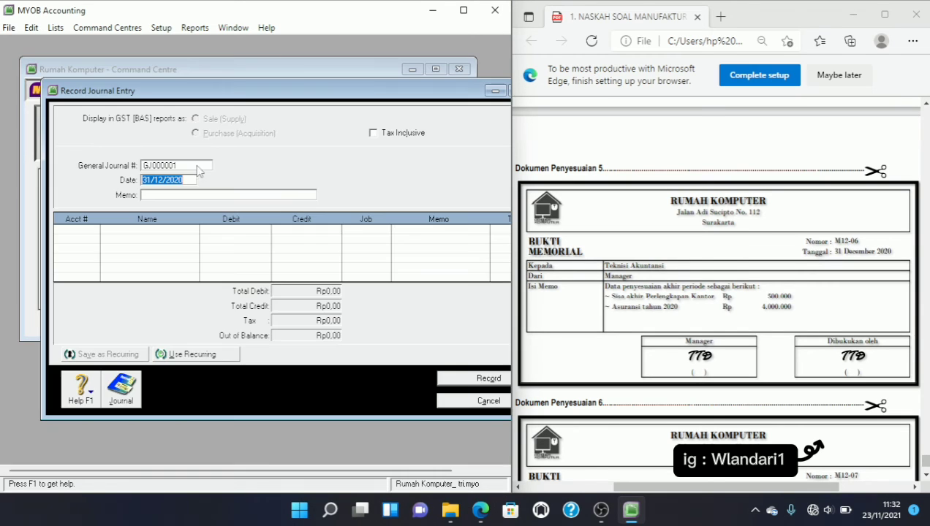
click(173, 166)
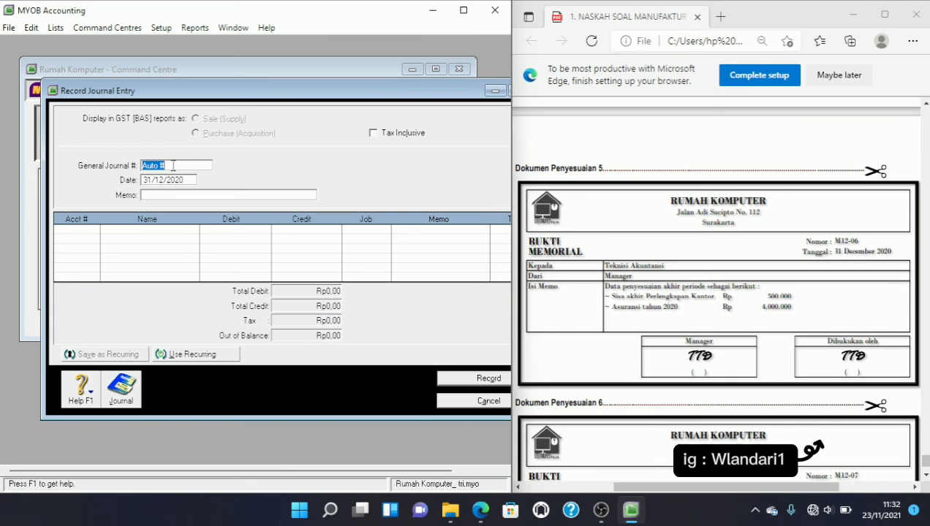
text(M12)
text(-06)
key(Tab)
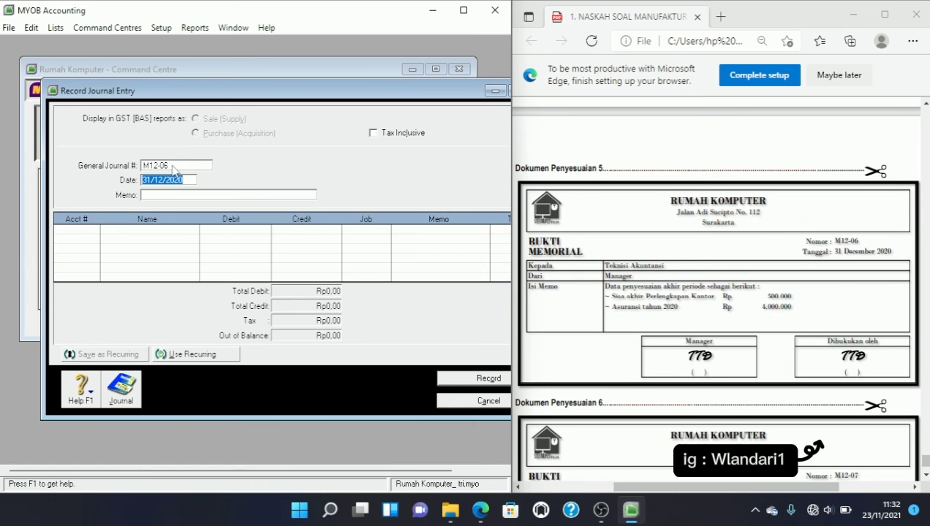
Step: Date the M12-06 entry 31/12/2020 and enter the memo "Penyesuaian supplies dan insurance"
text(31/12/2020)
key(Tab)
text(Penyes)
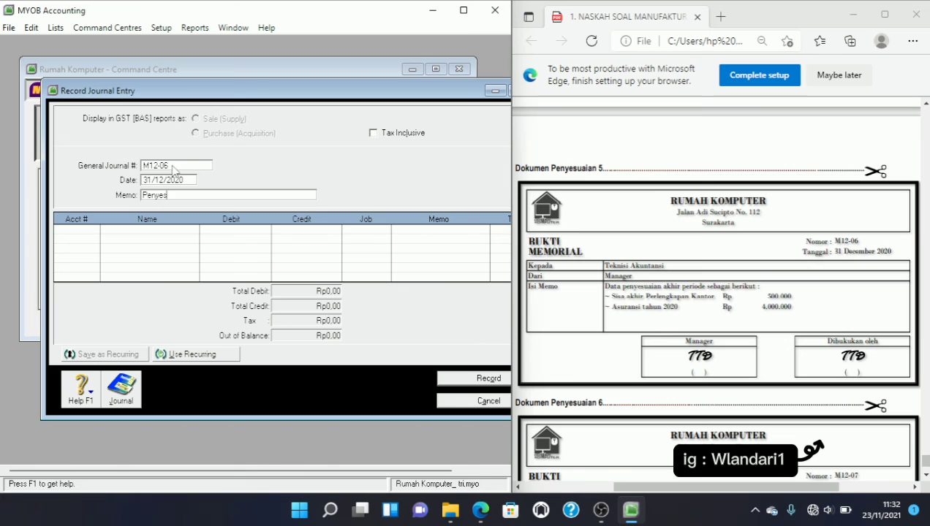
text(uaian)
text( supplies)
text( dari)
text( insura)
text(nce)
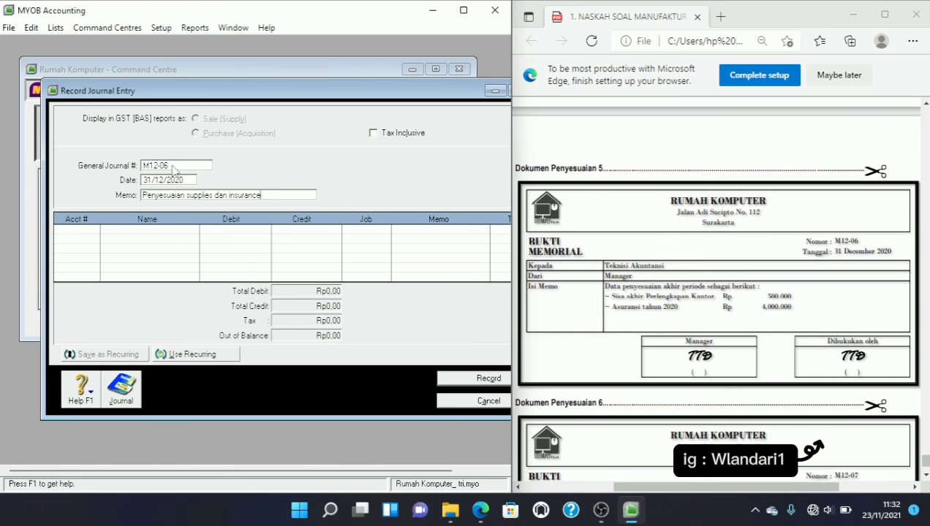
Step: Enter account 6-2100 Supplies Expense on the first journal line with a debit of Rp7.105.000, and minimise the journal window
key(Tab)
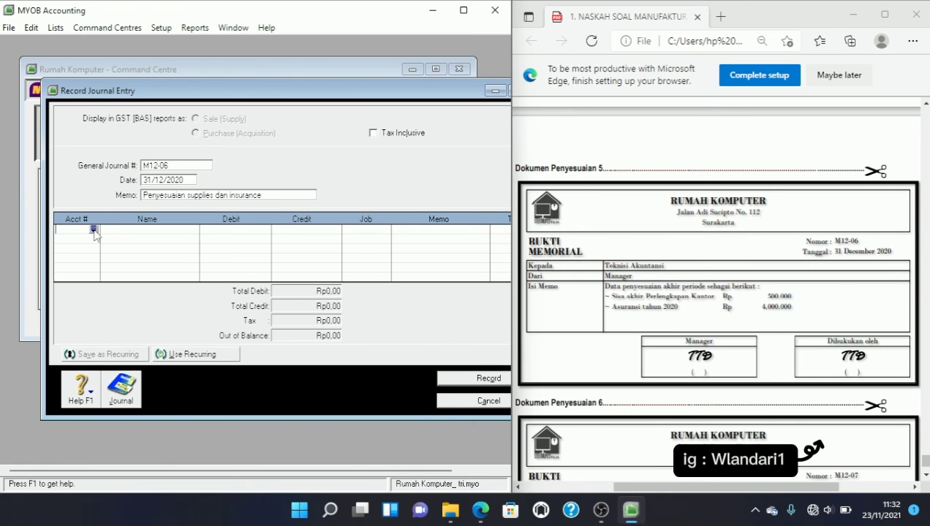
click(93, 230)
text(6)
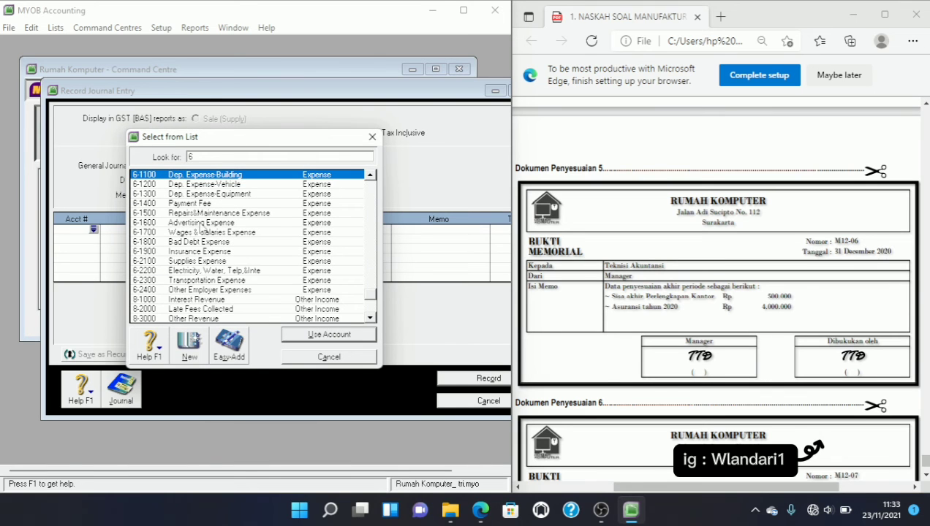
text(-2100)
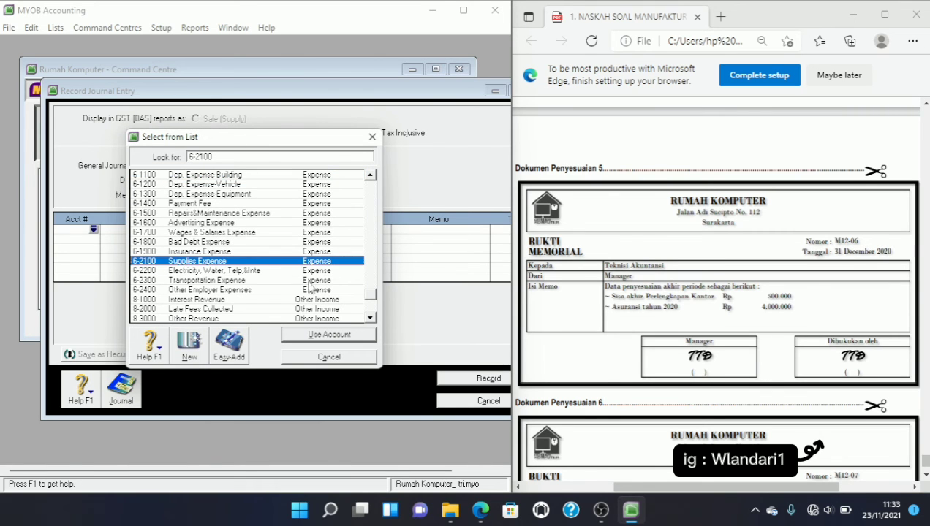
click(329, 334)
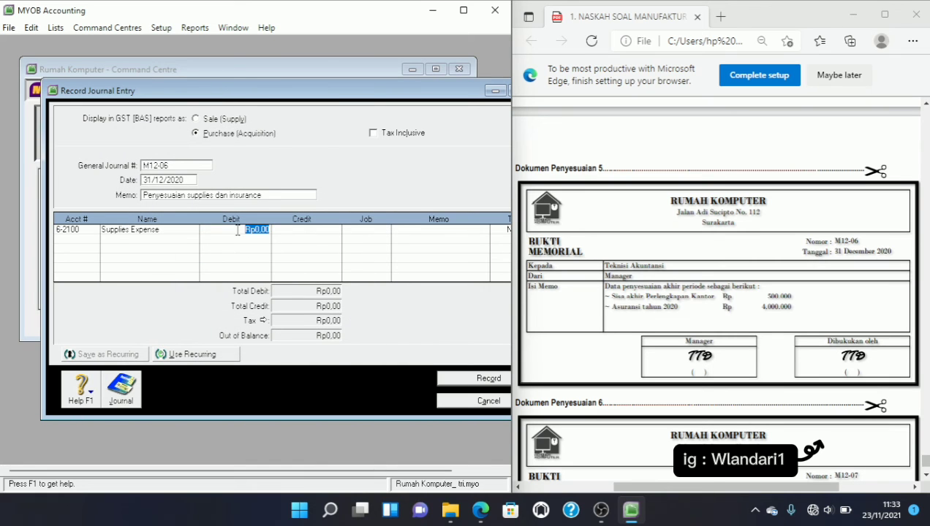
text(7.)
text(105.)
text(000)
key(Tab)
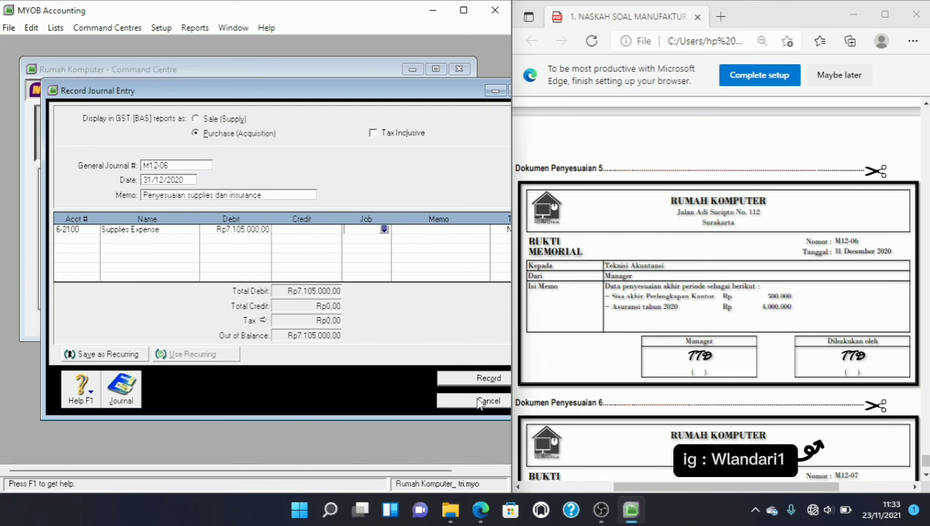
click(495, 92)
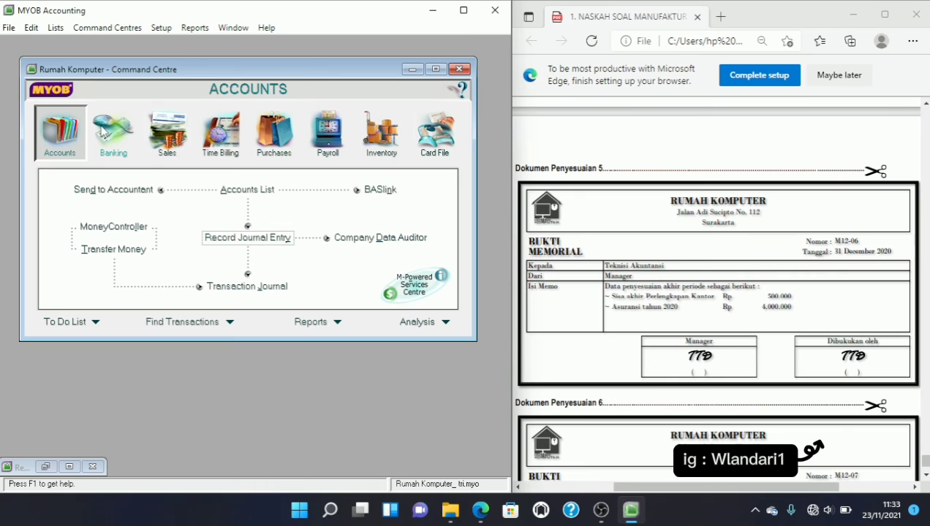
Step: Review the supplies and prepaid insurance balances in the full accounts list, close it and return to the M12-06 journal entry
click(249, 192)
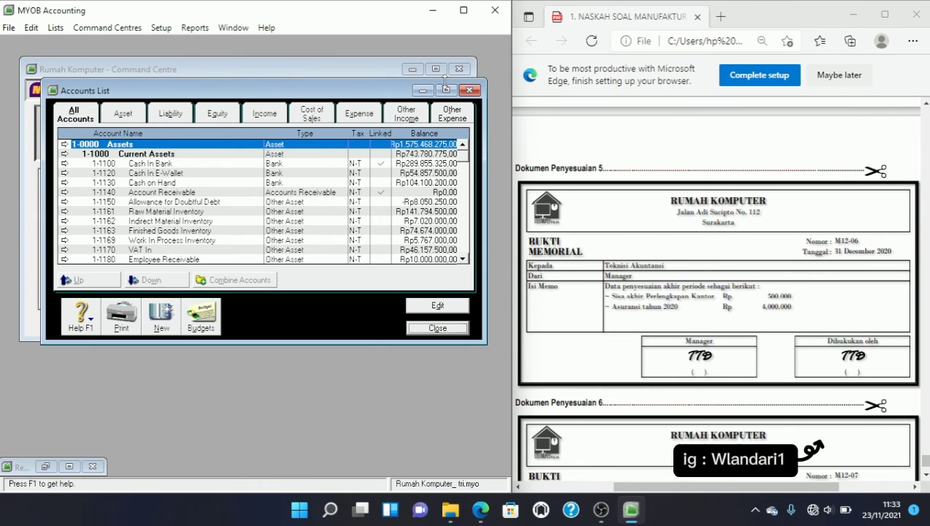
click(445, 90)
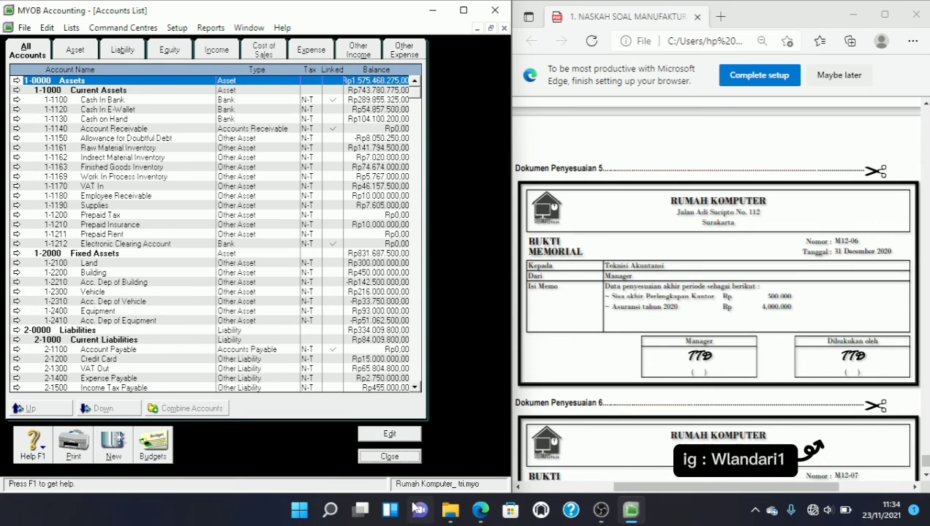
click(399, 457)
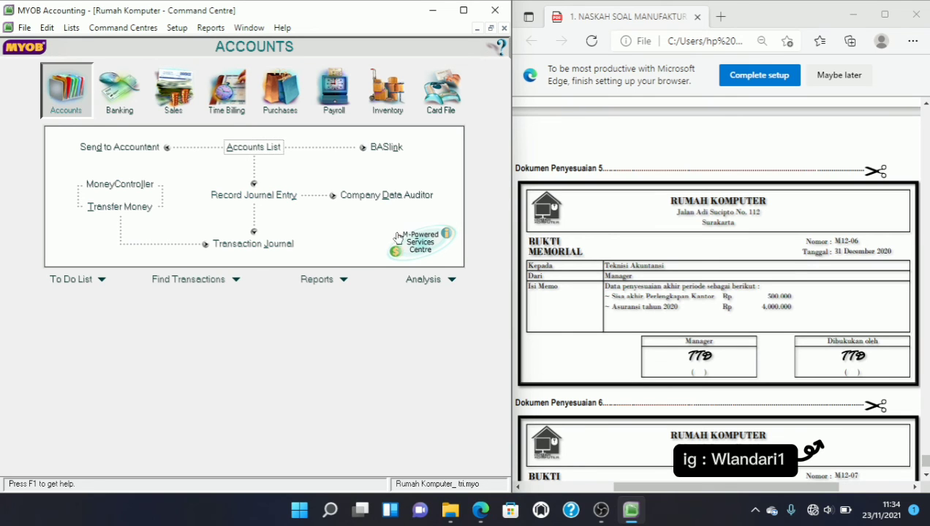
mouse_move(633, 506)
click(265, 193)
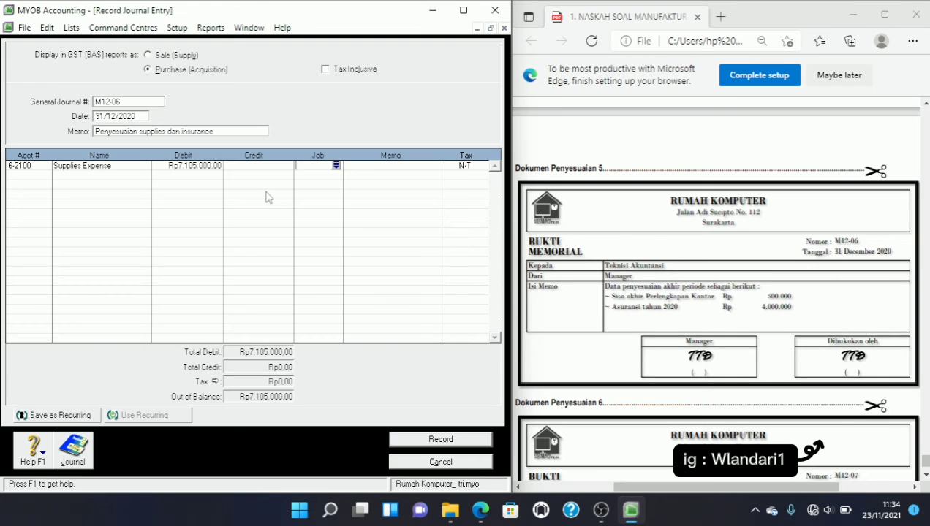
Step: Add account 1-1190 Supplies on the second line of the M12-06 entry with a credit of Rp7.105.000
click(296, 167)
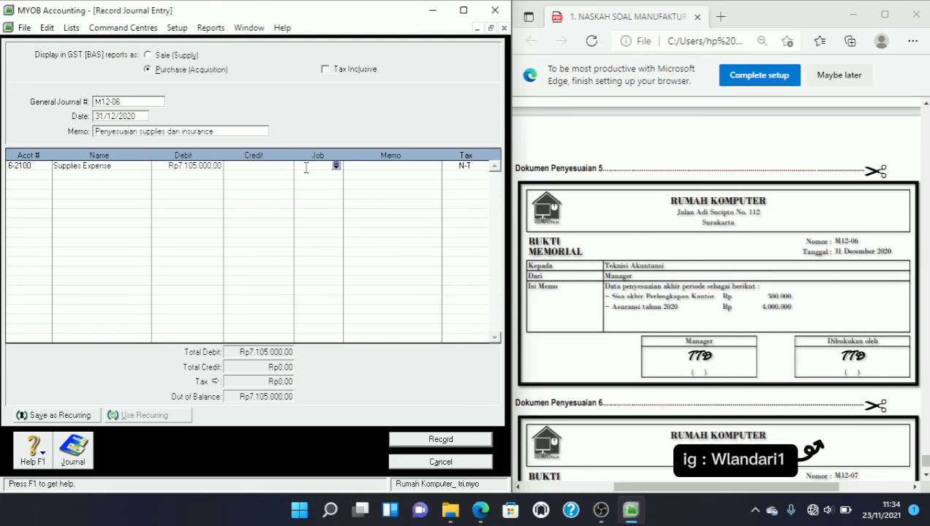
click(23, 176)
click(45, 175)
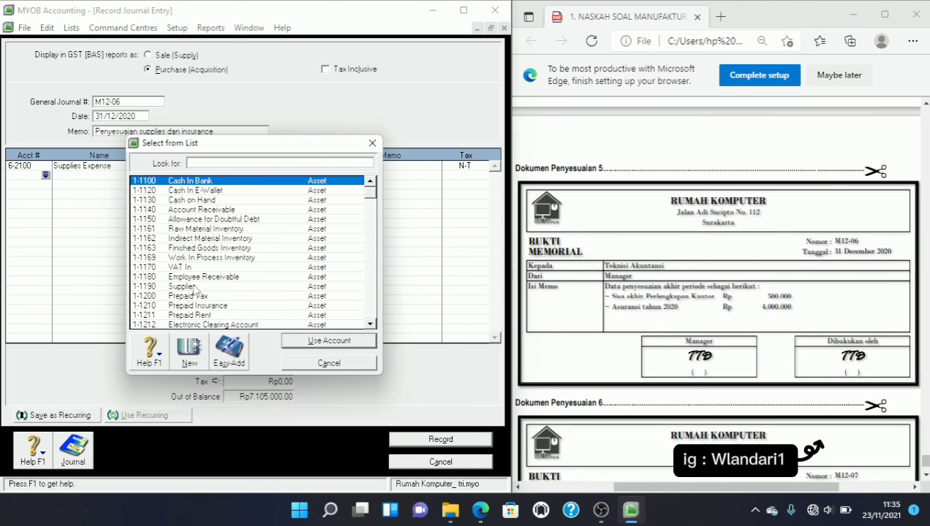
click(194, 287)
click(305, 342)
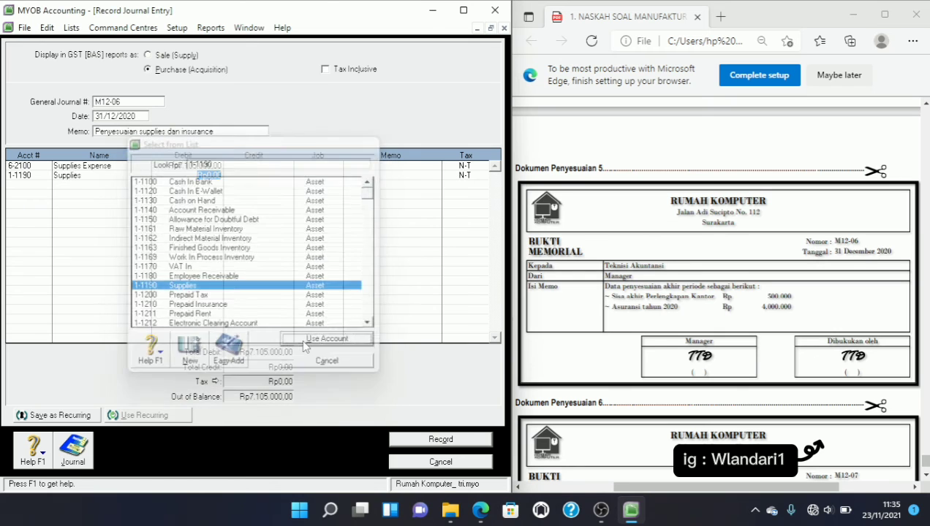
key(Tab)
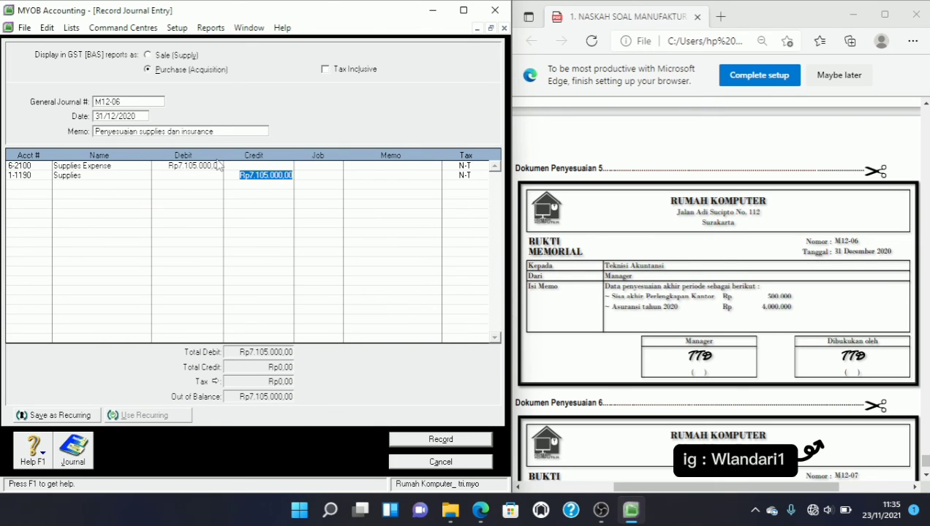
key(Tab)
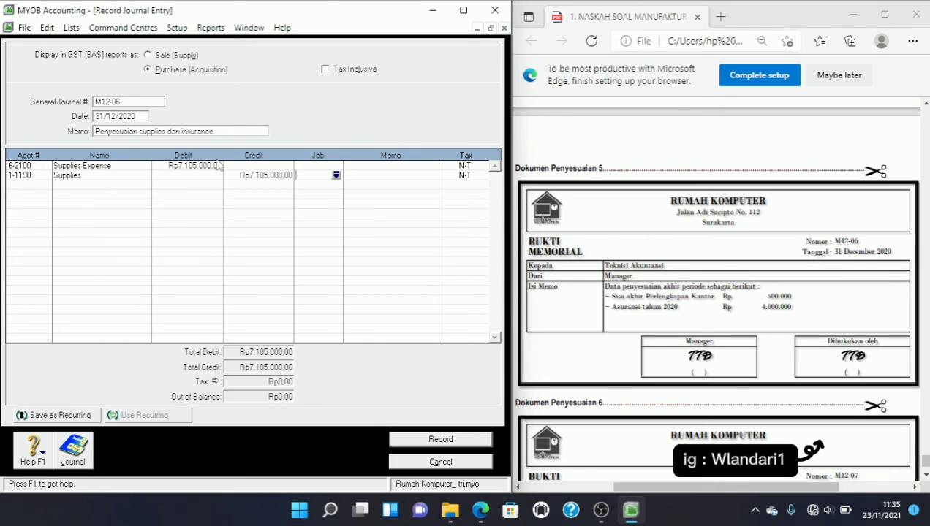
Step: Add account 6-1900 Insurance Expense on the third journal line with a debit of Rp4.000.000
click(45, 186)
click(45, 185)
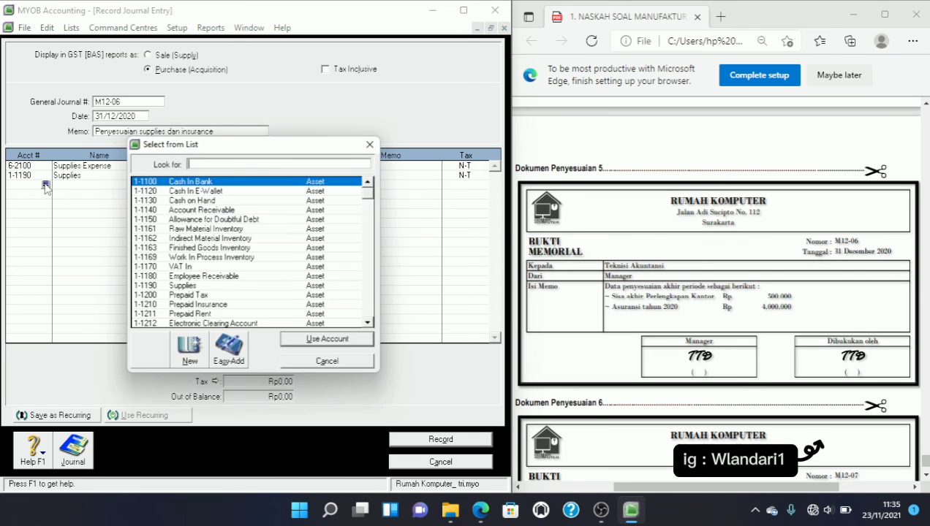
text(6)
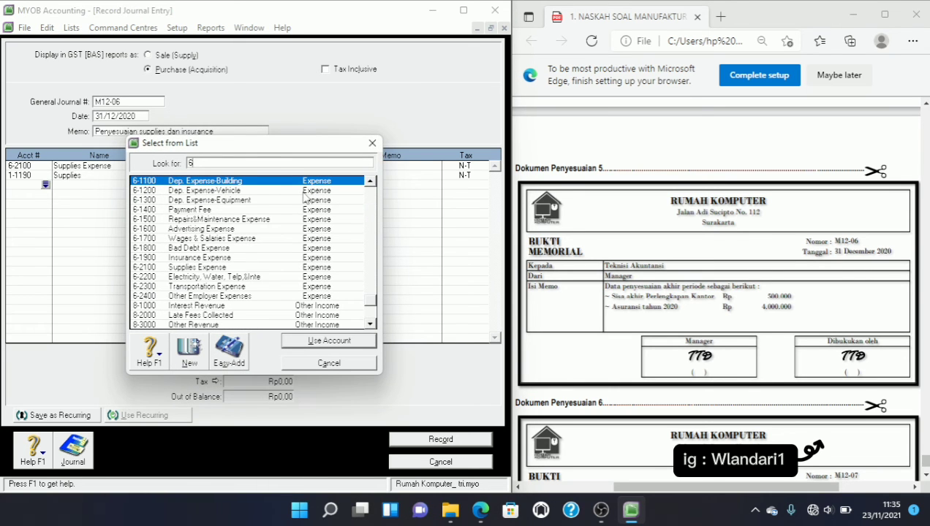
text(-1900)
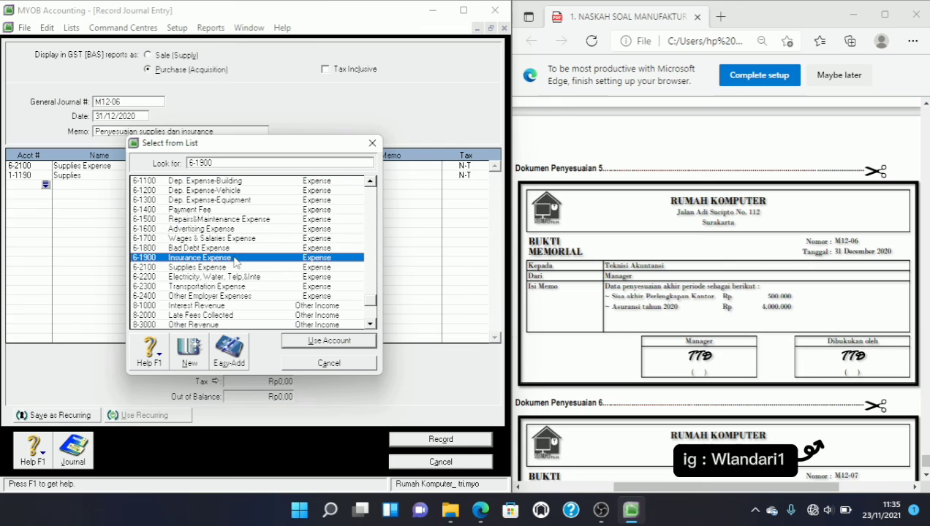
click(322, 340)
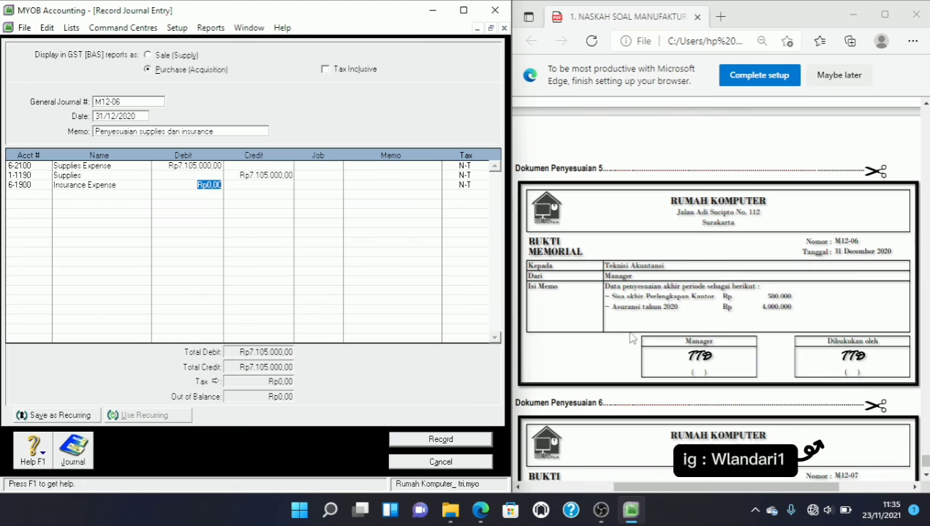
text(4000000)
key(Tab)
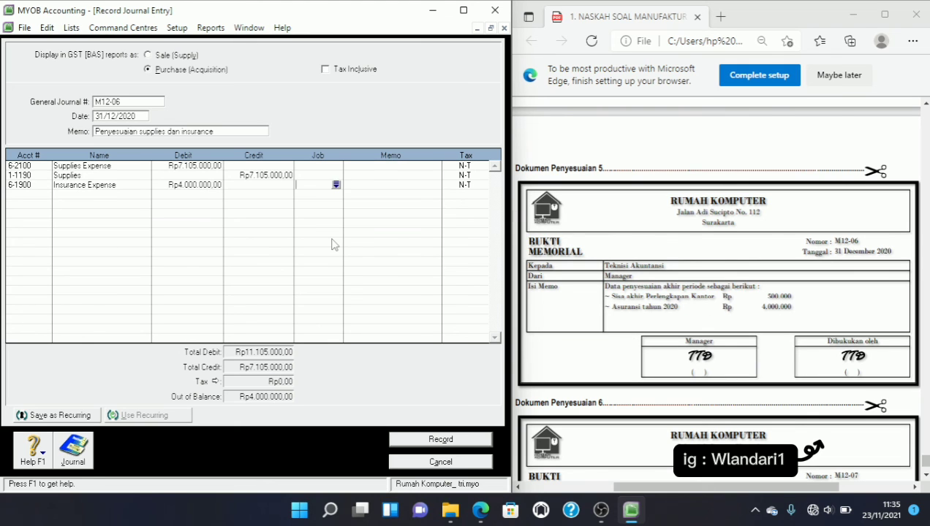
Step: Add account 1-1210 Prepaid Insurance on the fourth journal line with a credit of Rp4.000.000
click(44, 199)
click(45, 195)
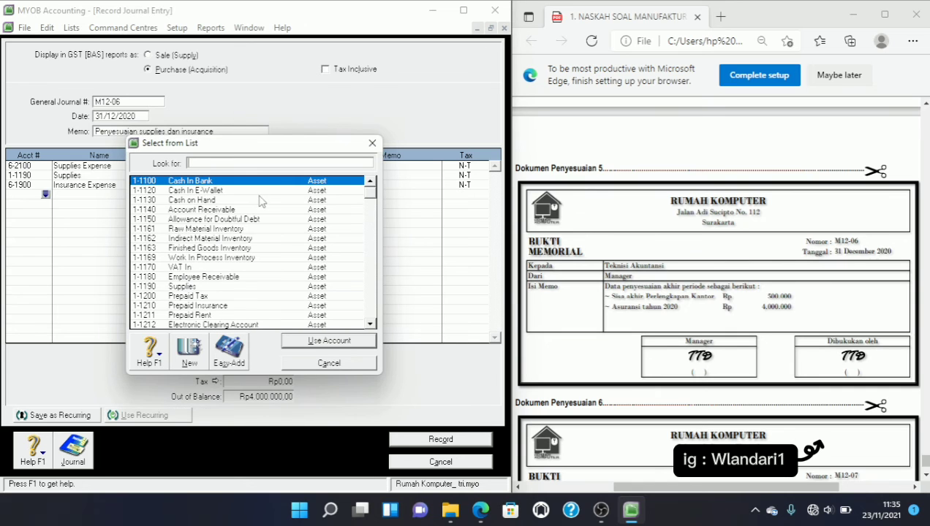
click(235, 307)
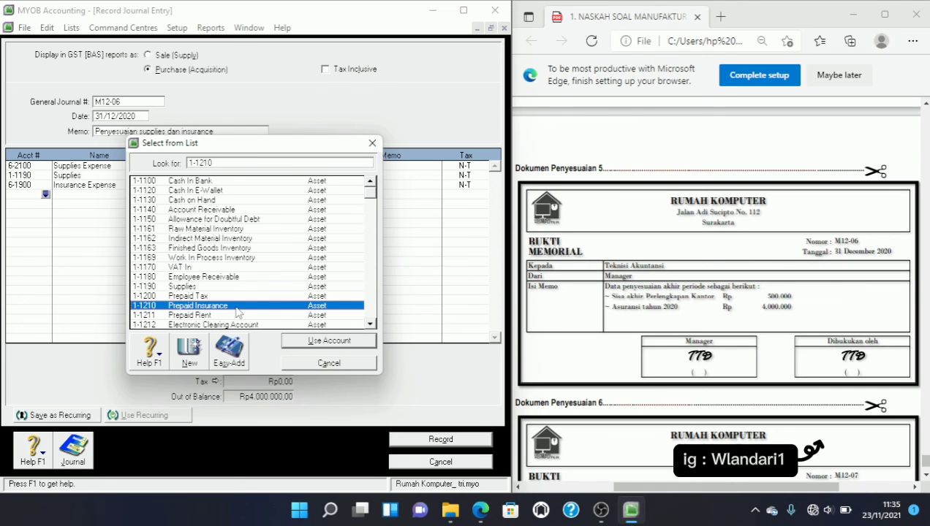
click(322, 343)
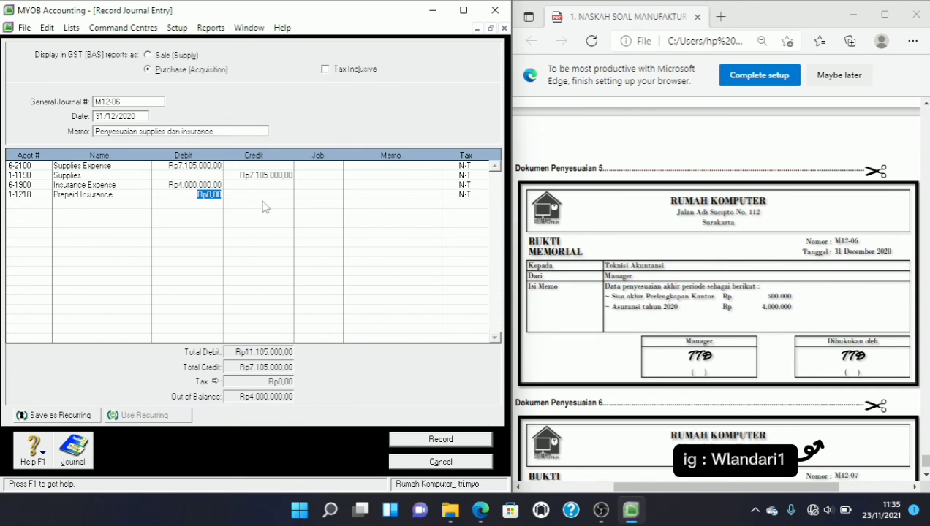
key(Tab)
key(Tab)
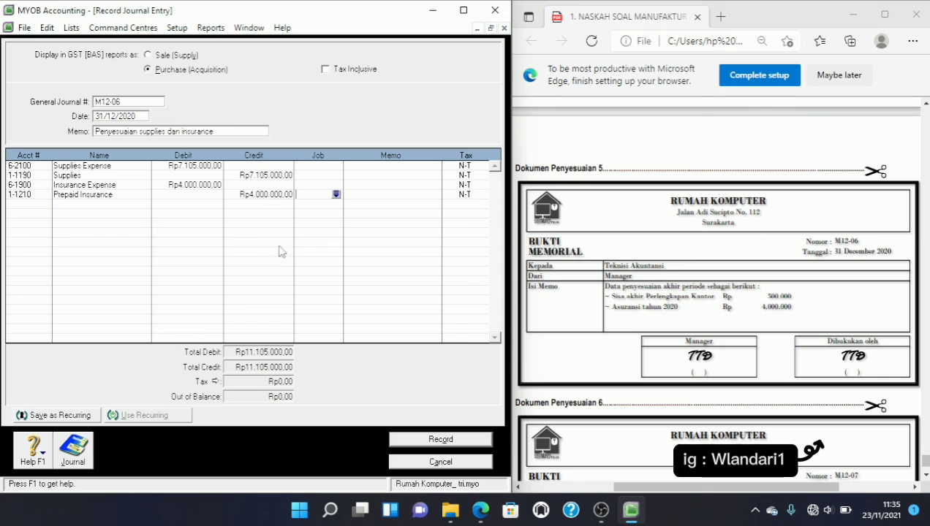
Step: Check the transaction recap of the supplies and insurance entry, record journal entry M12-06 and close the journal window
key(ctrl+r)
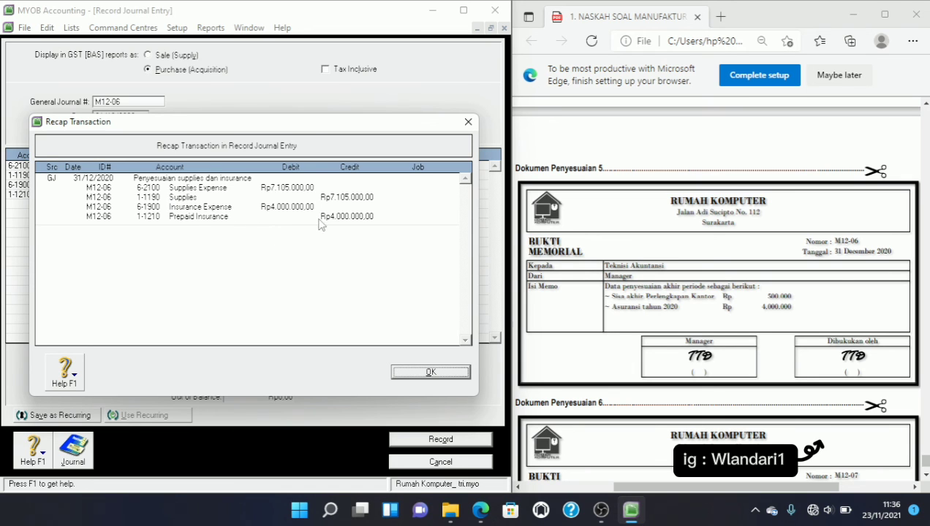
click(430, 373)
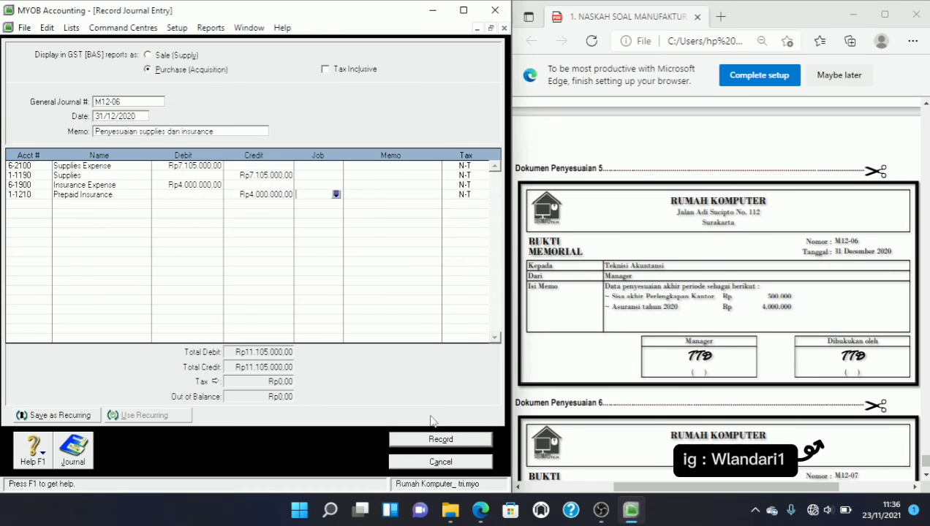
click(448, 441)
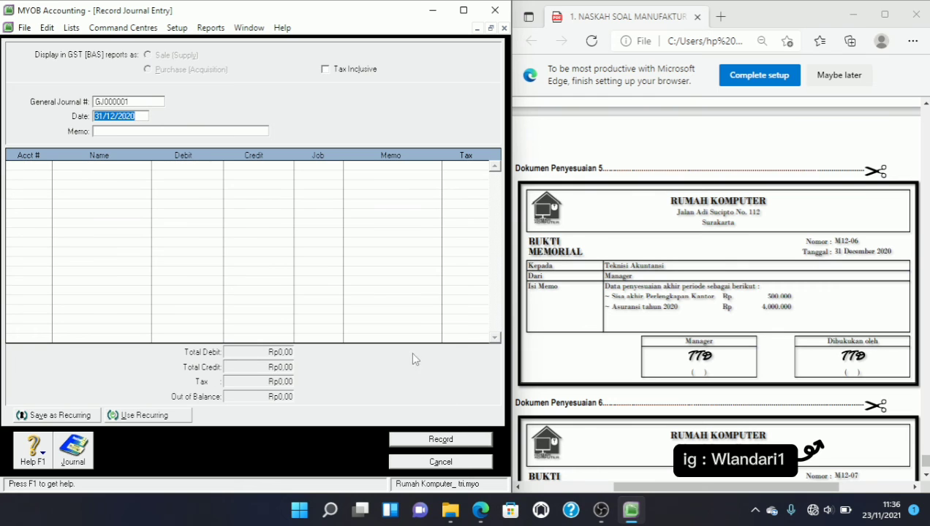
click(462, 463)
mouse_move(601, 515)
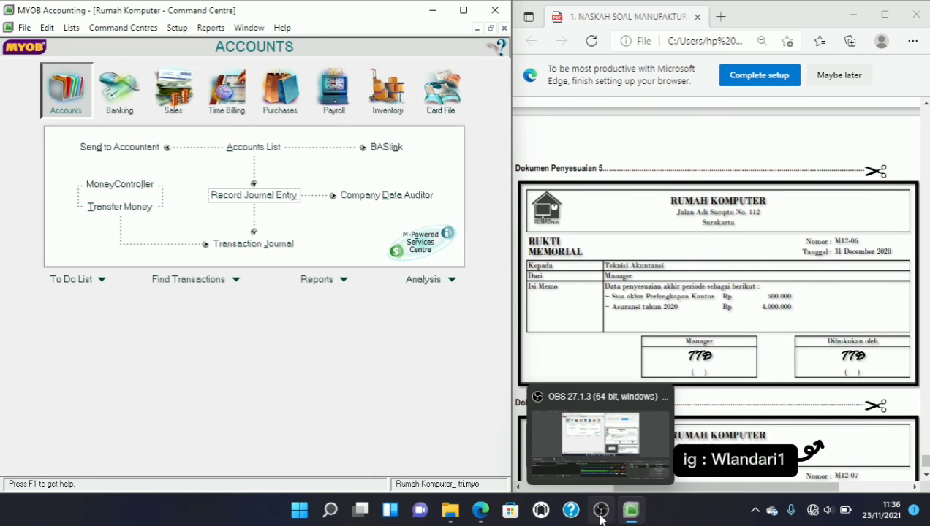
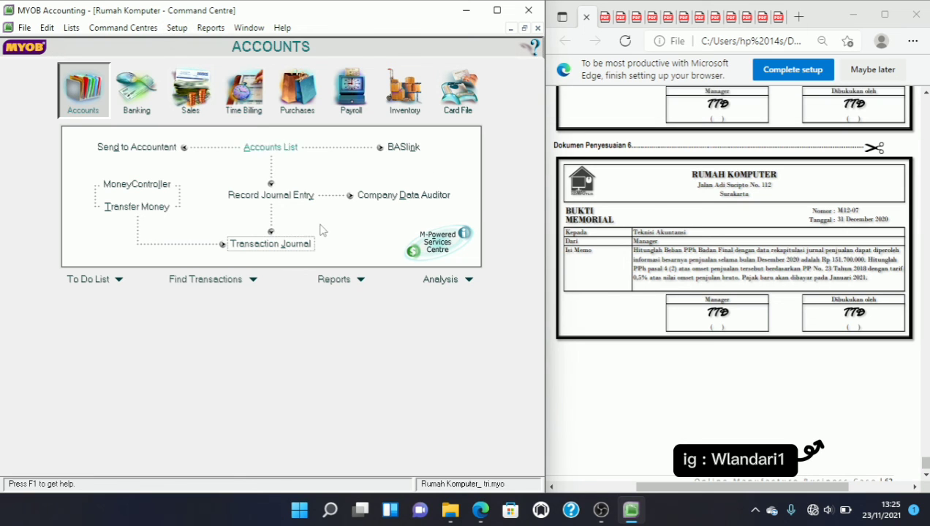
Step: Display the Profit & Loss [Accrual] report for 01/12/2020 to 31/12/2020 and examine December sales through to net profit or loss
click(335, 280)
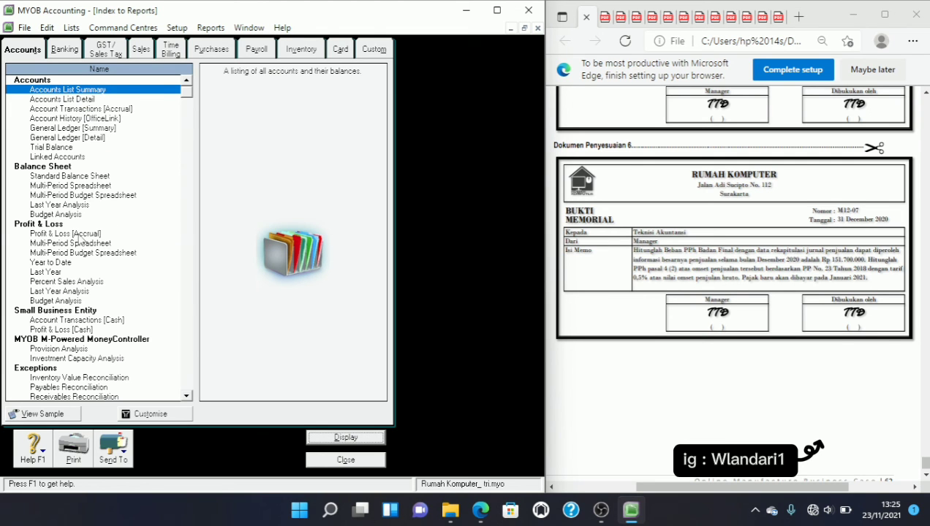
click(69, 234)
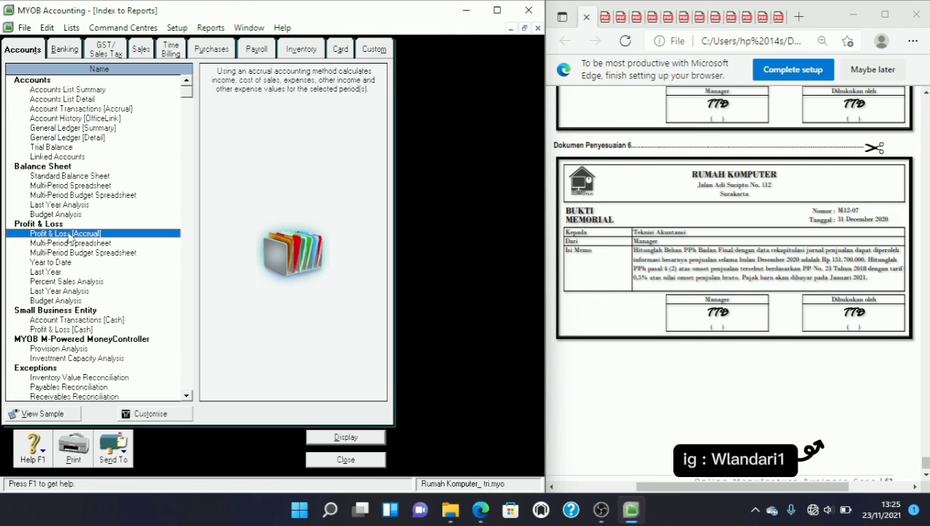
double_click(69, 234)
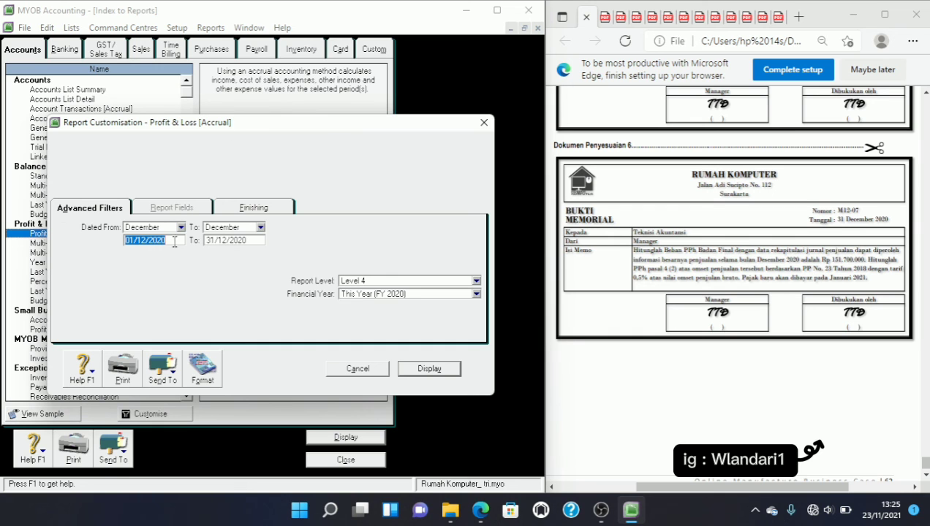
click(431, 369)
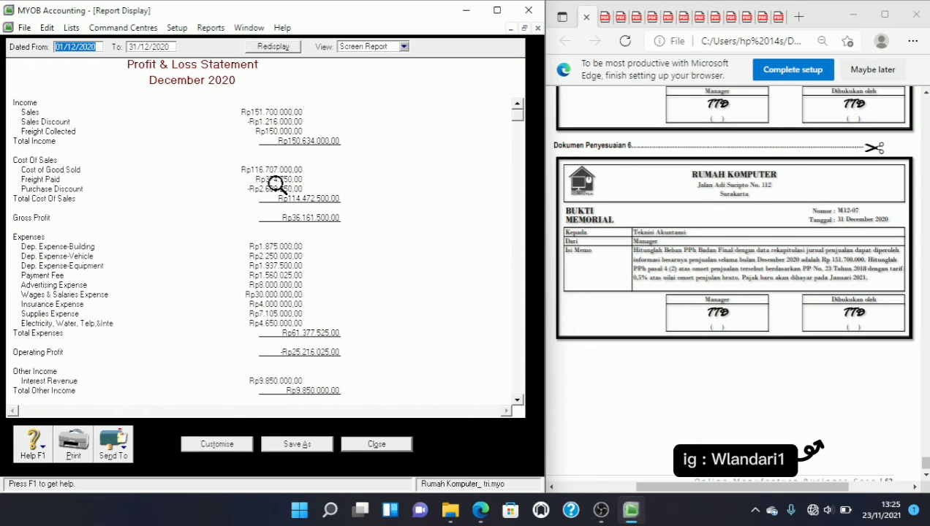
click(518, 400)
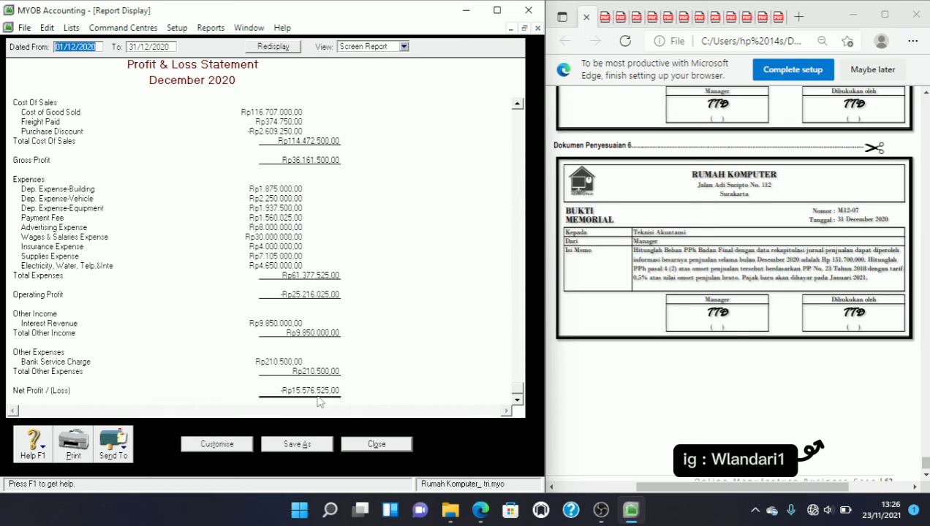
click(517, 104)
click(517, 104)
click(516, 104)
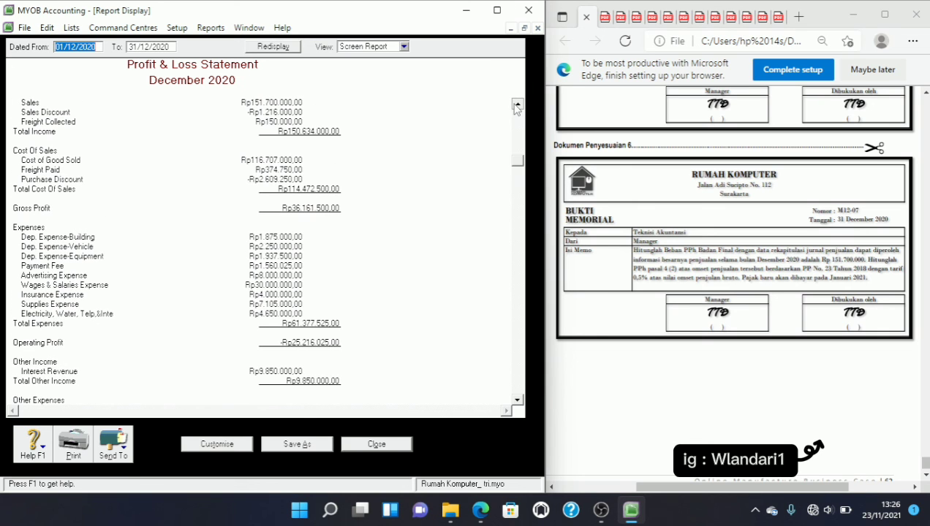
click(517, 104)
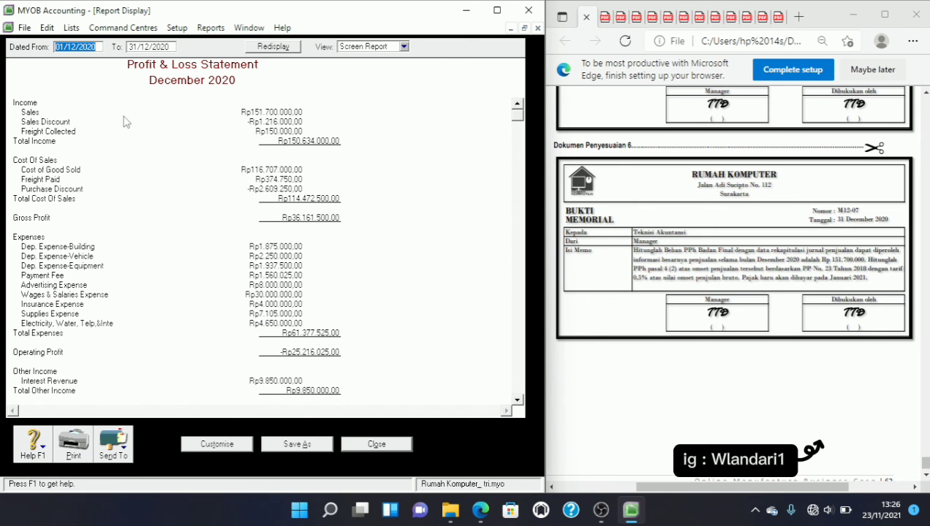
Step: Start journal entry M12-07 dated 31/12/2020 with the memo "Penyesuaian pajak terhutang"
click(283, 204)
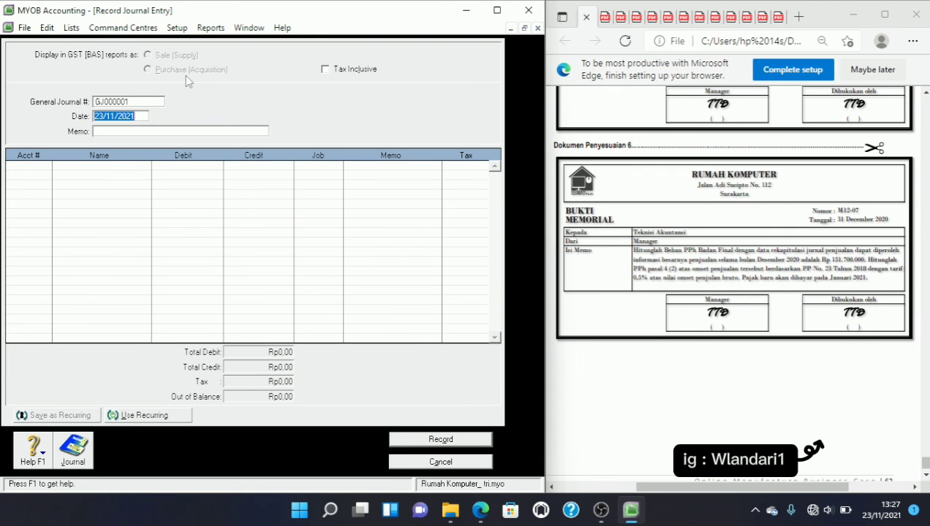
text(M12)
key(BackSpace)
key(BackSpace)
key(BackSpace)
text(31/12/202)
click(128, 100)
text(M12-0)
key(Tab)
key(Tab)
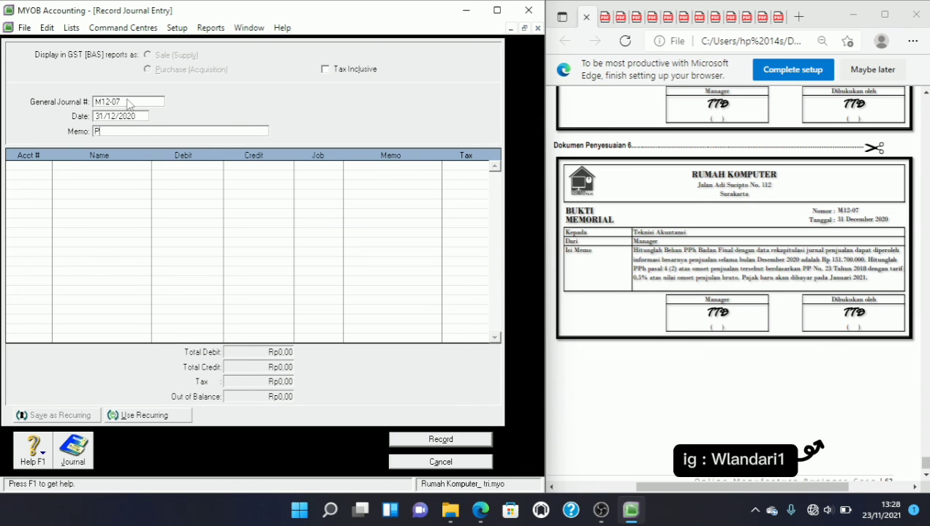
text(Penyesuaian pajak terhutang)
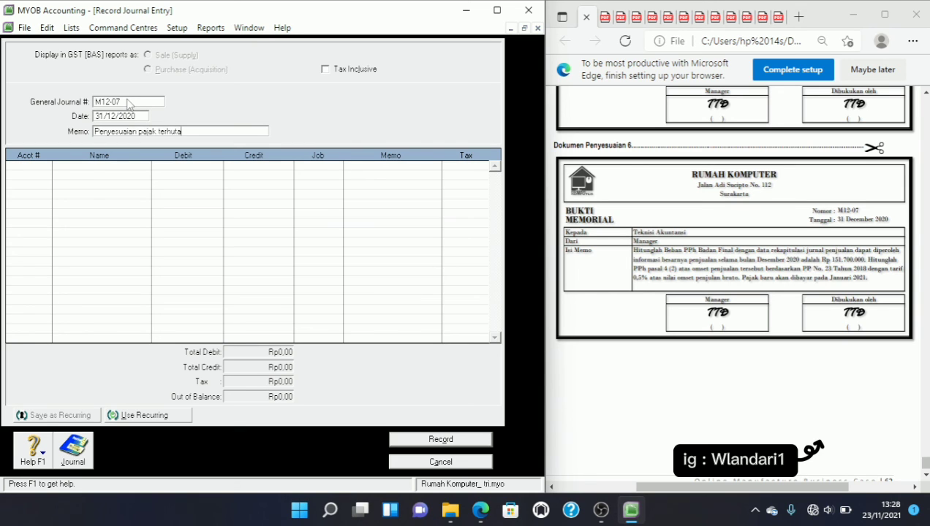
Step: Add account 9-3000 income Tax Expense on the first journal line with a debit of Rp758.500
click(41, 167)
click(45, 166)
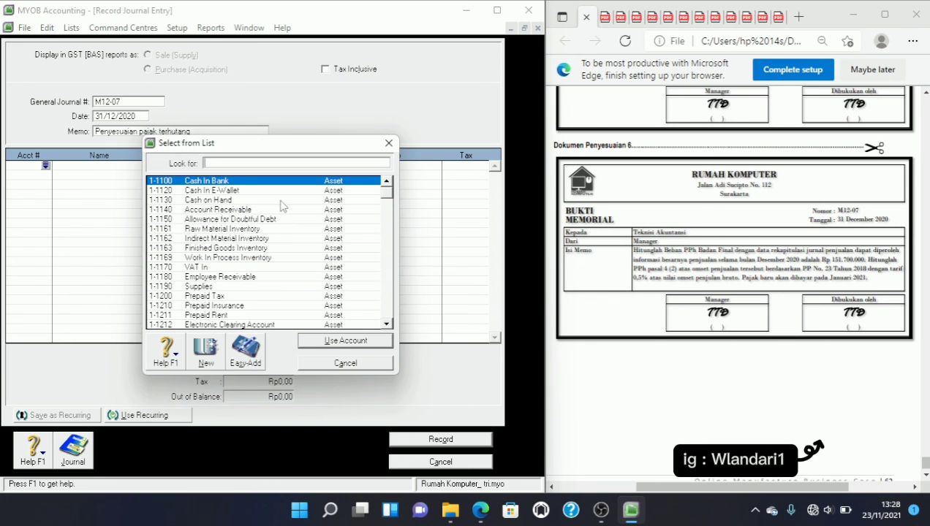
text(6)
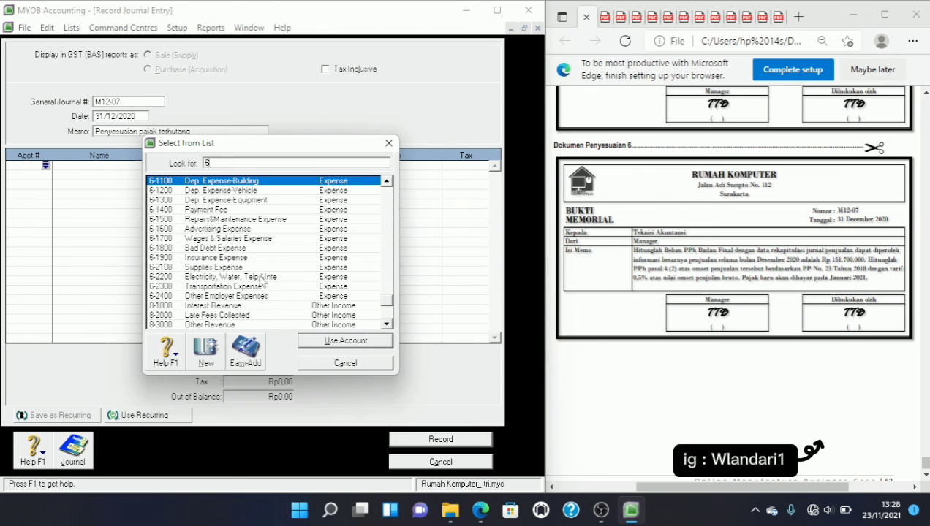
click(387, 324)
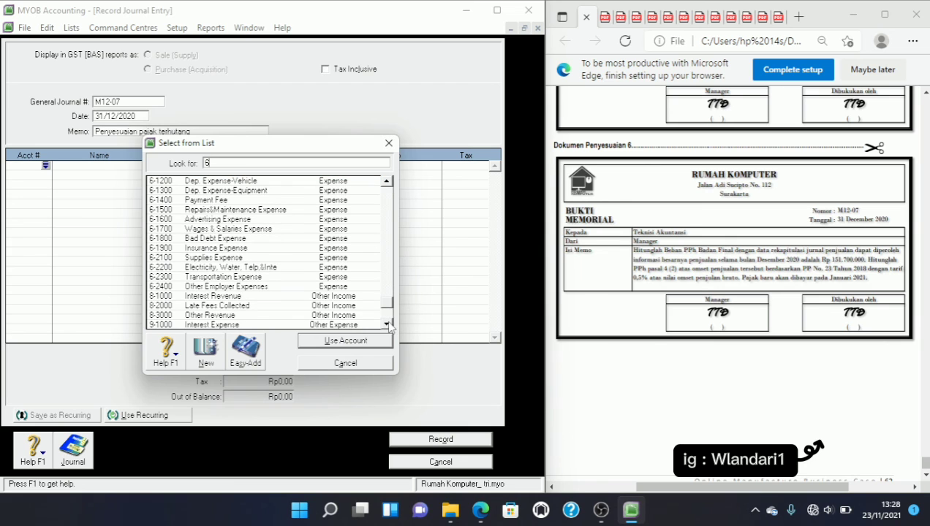
click(388, 324)
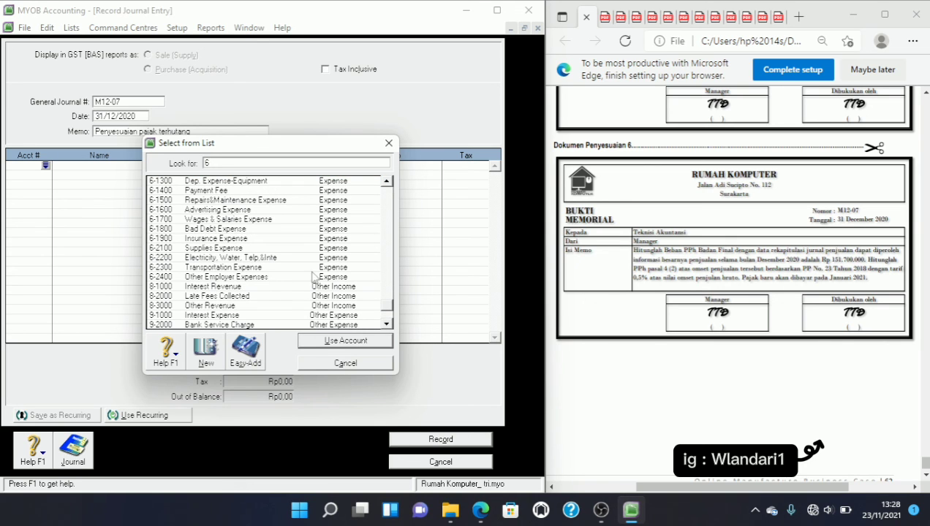
click(387, 324)
click(388, 324)
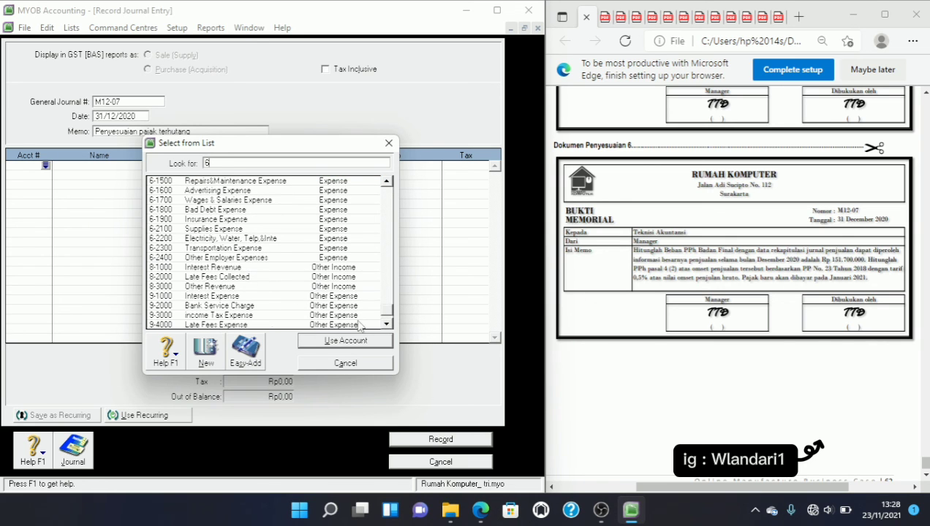
click(253, 316)
click(347, 342)
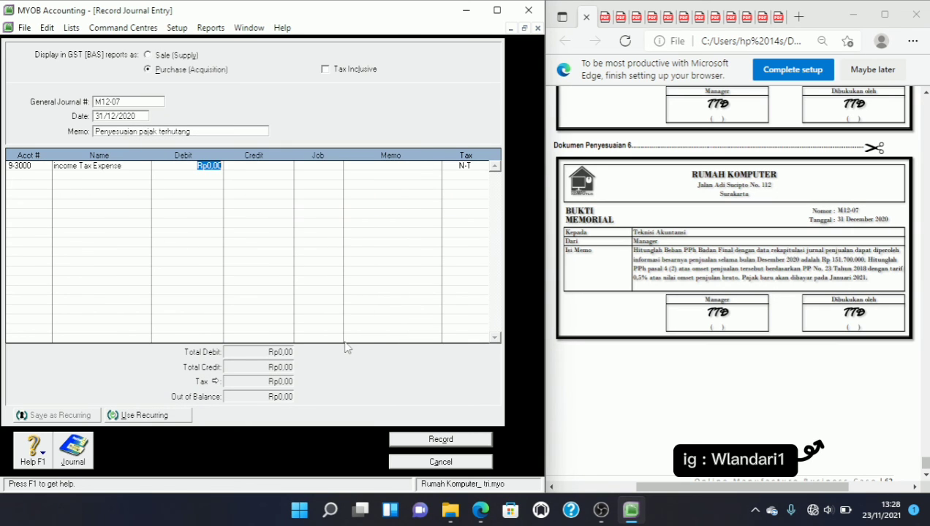
text(758500)
Step: Add account 2-1500 Income Tax Payable on the second journal line with a credit of Rp758.500
click(22, 175)
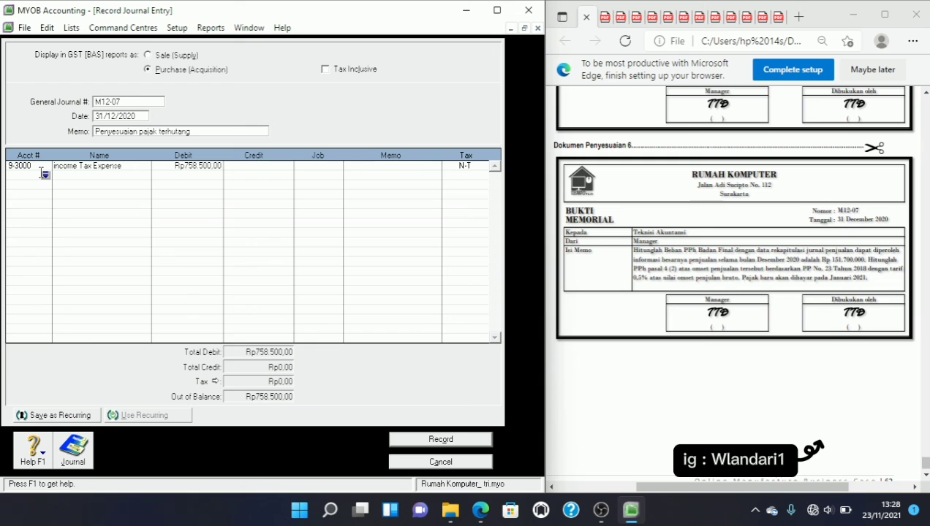
click(46, 175)
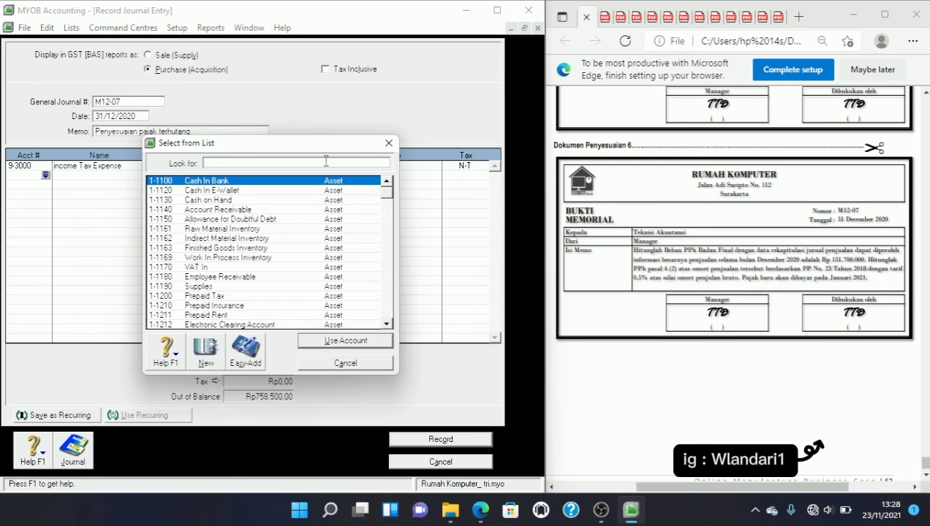
click(388, 324)
click(387, 323)
click(388, 323)
click(388, 324)
click(387, 324)
double_click(389, 325)
double_click(388, 324)
click(388, 325)
double_click(388, 324)
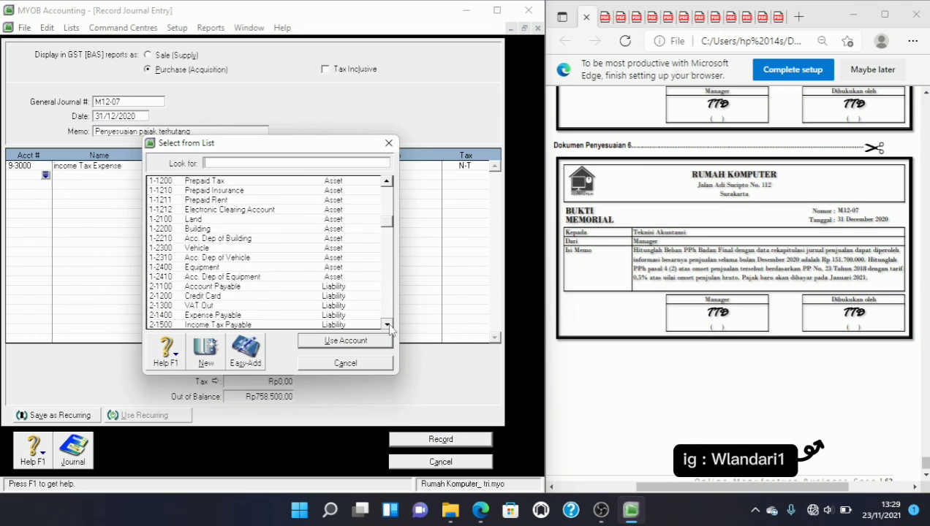
double_click(388, 325)
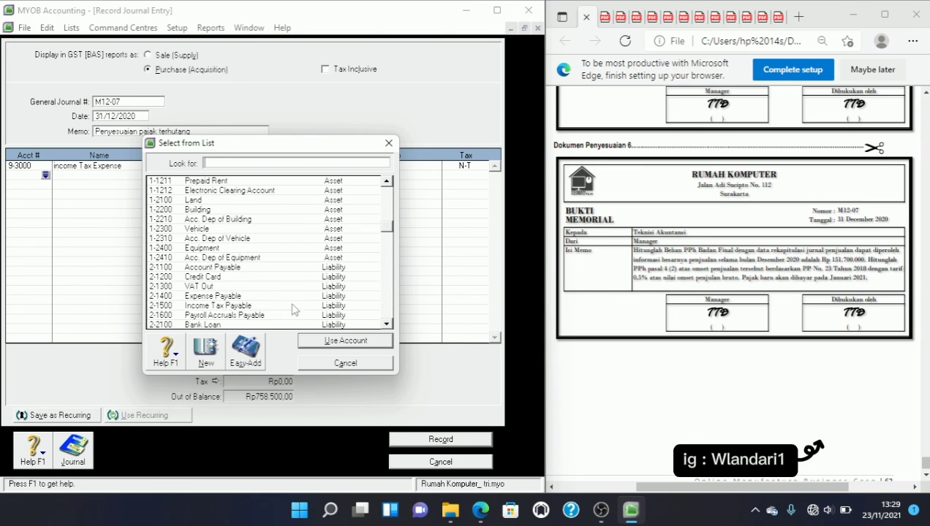
click(292, 300)
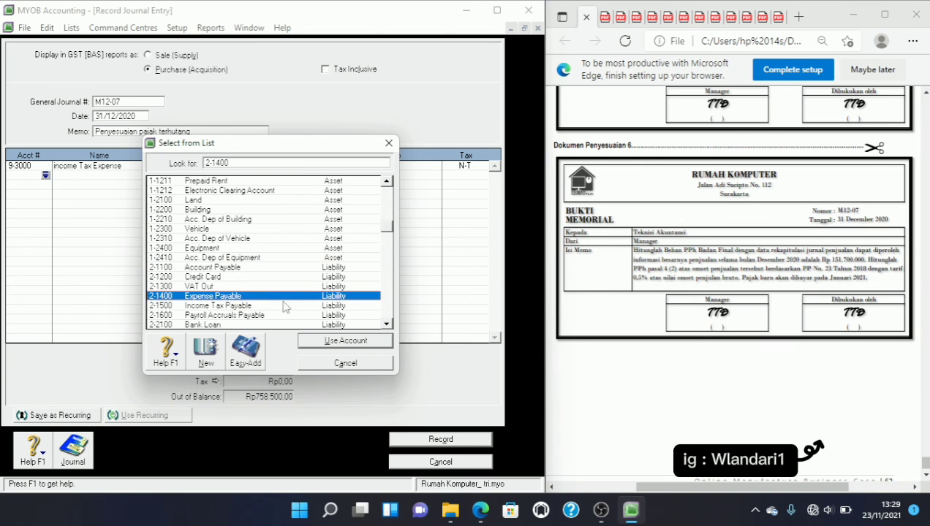
click(285, 306)
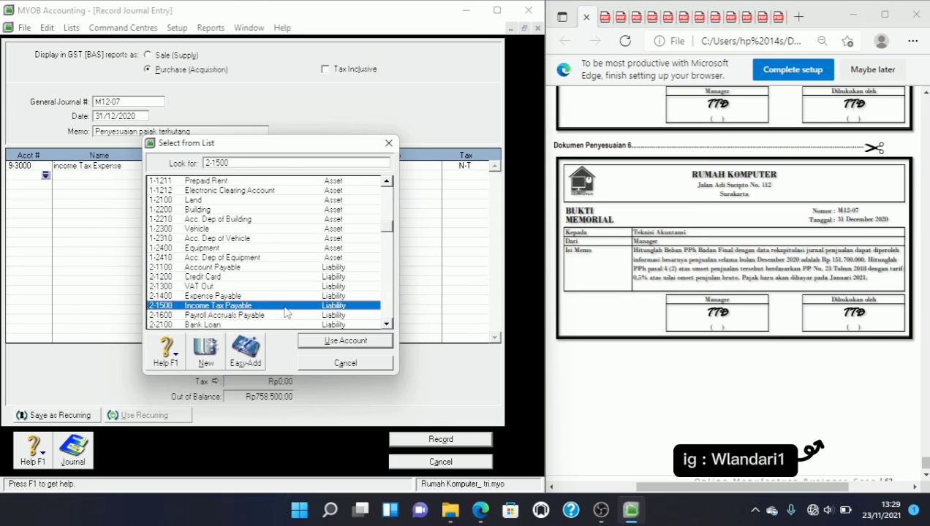
click(327, 349)
key(Tab)
key(Tab)
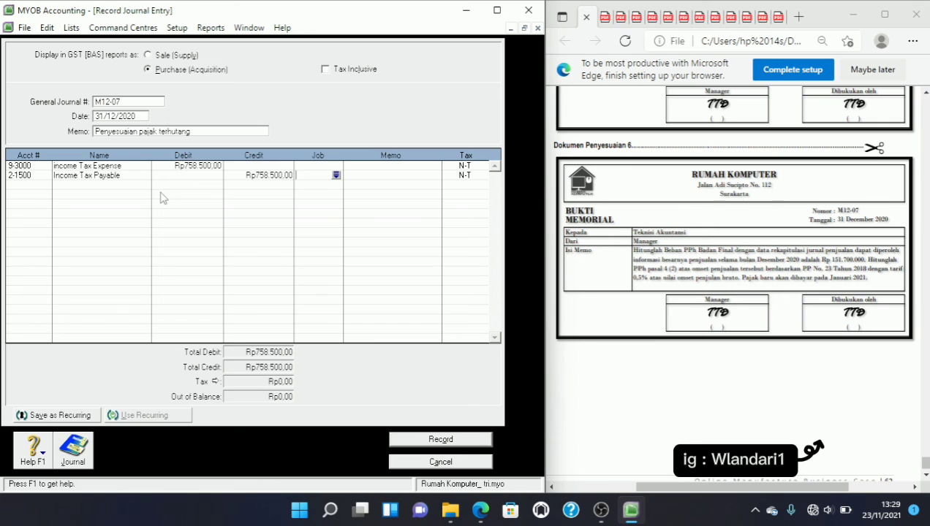
Step: Check the transaction recap of the income tax entry, record journal entry M12-07 and close the journal window
key(ctrl+r)
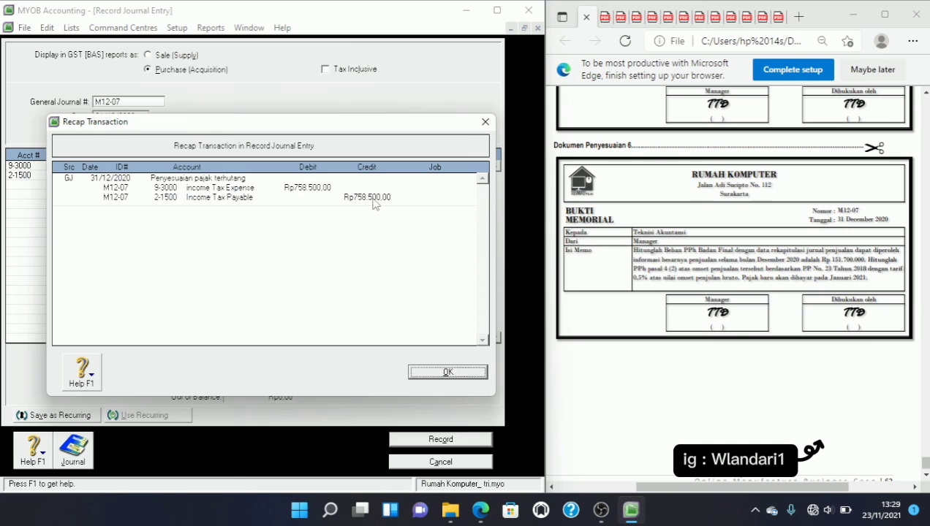
click(469, 372)
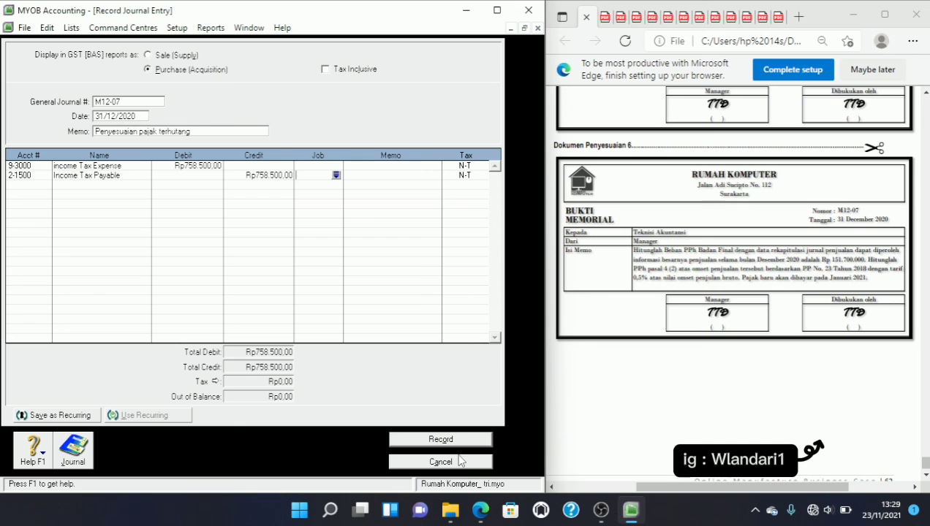
click(440, 439)
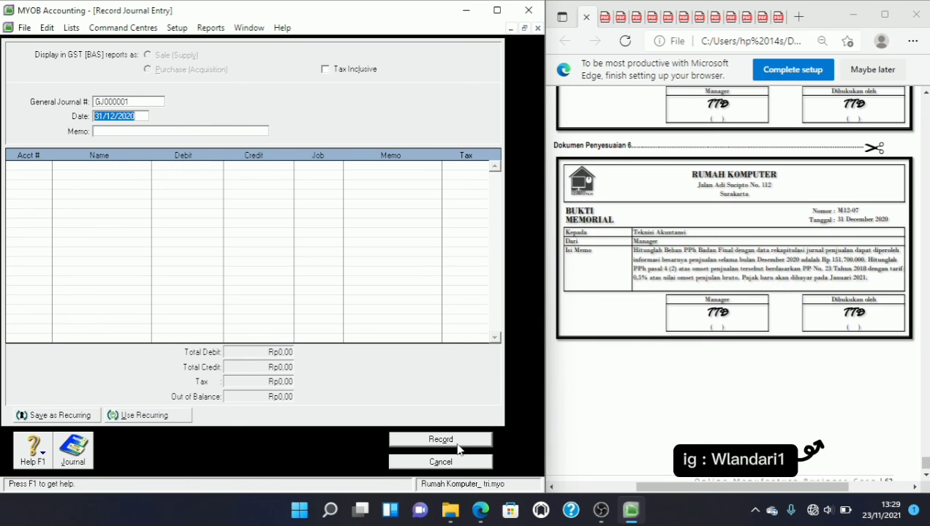
click(454, 459)
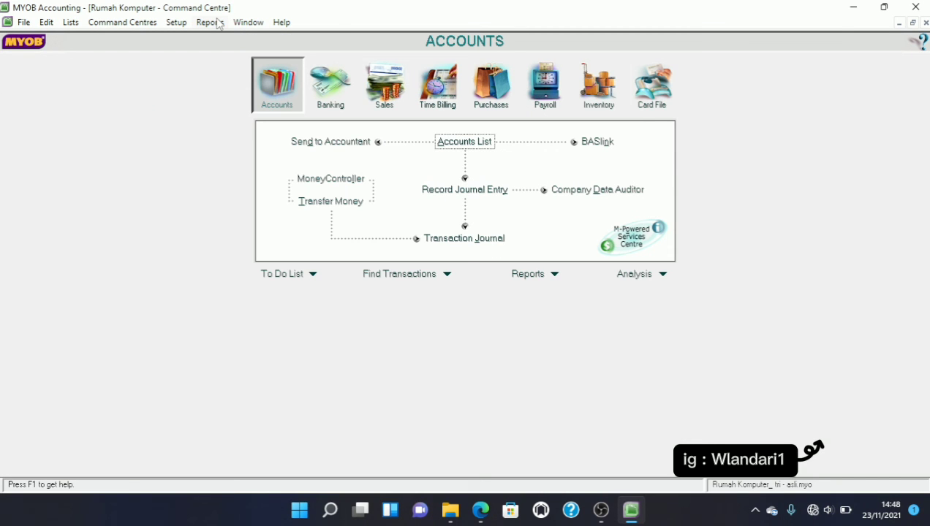
Step: Display the customer Sales Detail report for 01/12/2020 to 31/12/2020
click(218, 24)
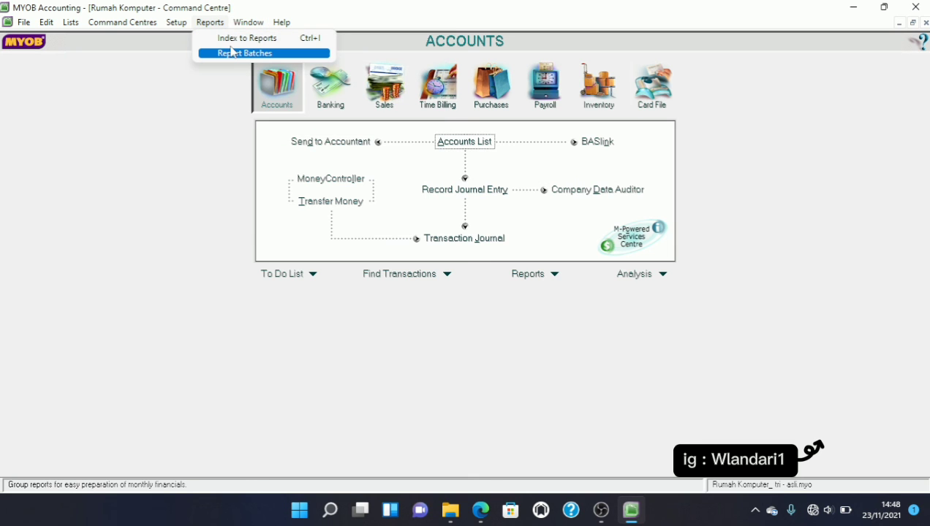
click(231, 39)
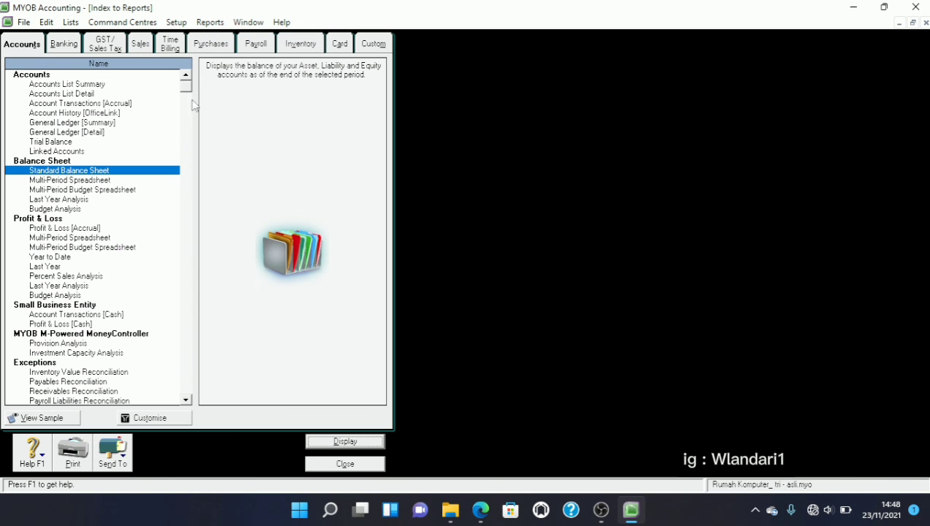
click(140, 46)
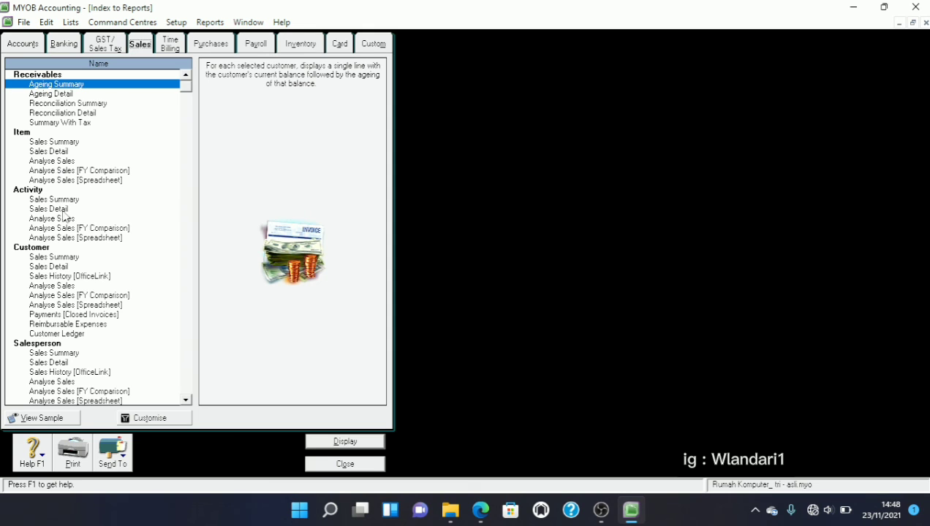
click(59, 267)
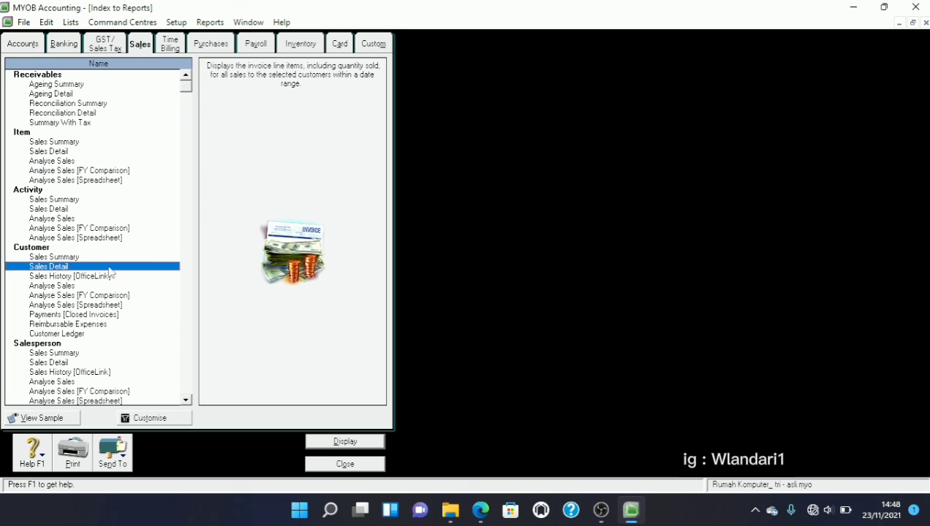
click(348, 441)
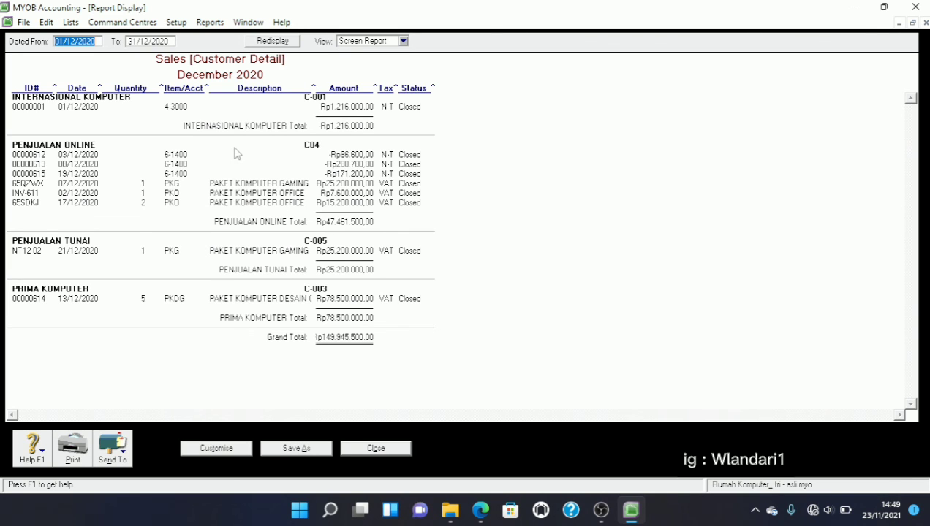
click(96, 40)
Step: Export the customer sales report as the PDF "Sales Detail_kelompok" in the KELOMPOK MYOB folder, and return to the Command Centre
click(120, 462)
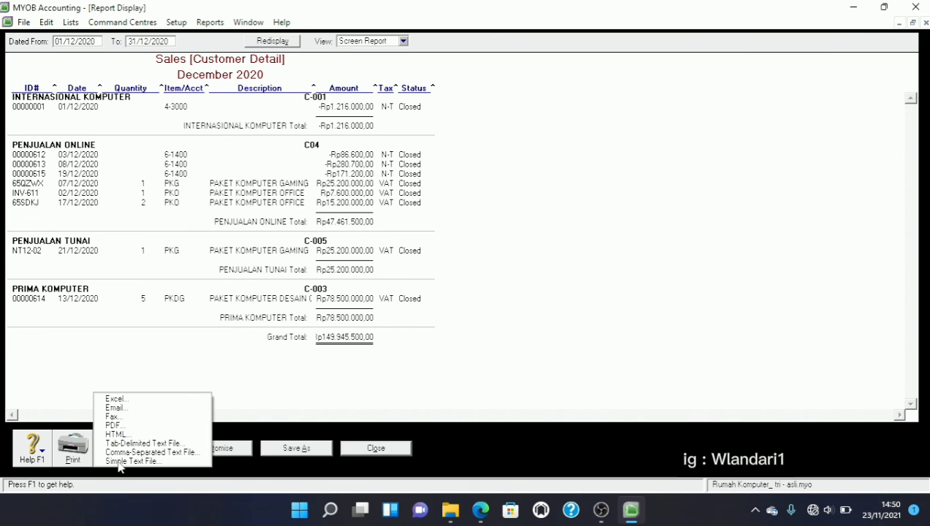
click(129, 426)
click(139, 290)
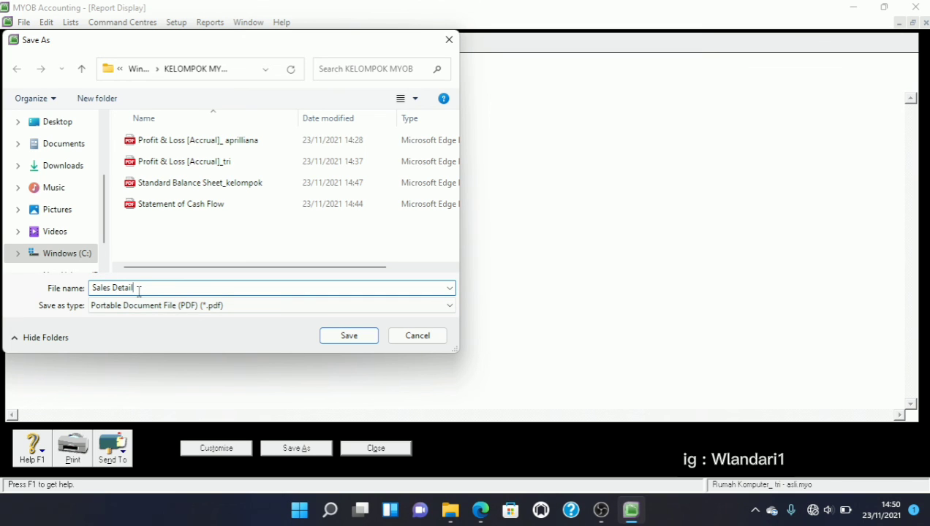
text(_kelompok)
click(341, 338)
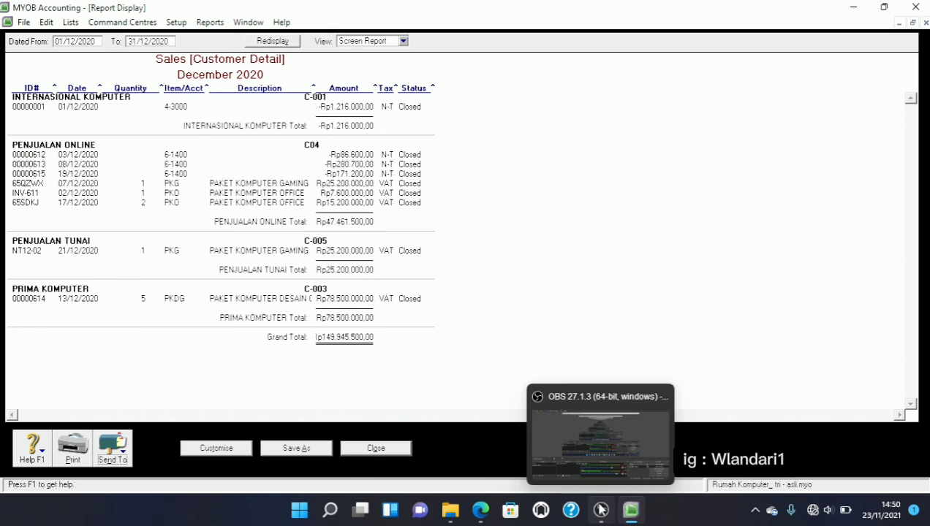
click(376, 449)
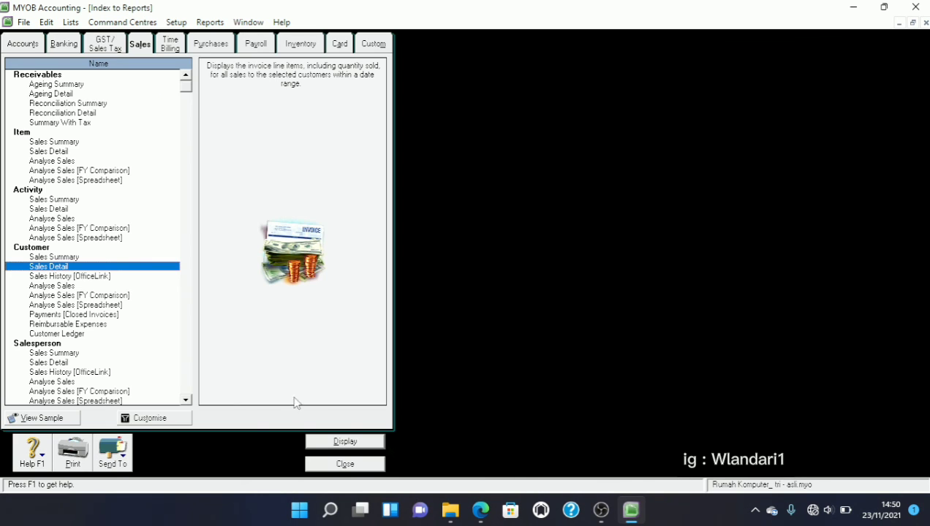
click(341, 466)
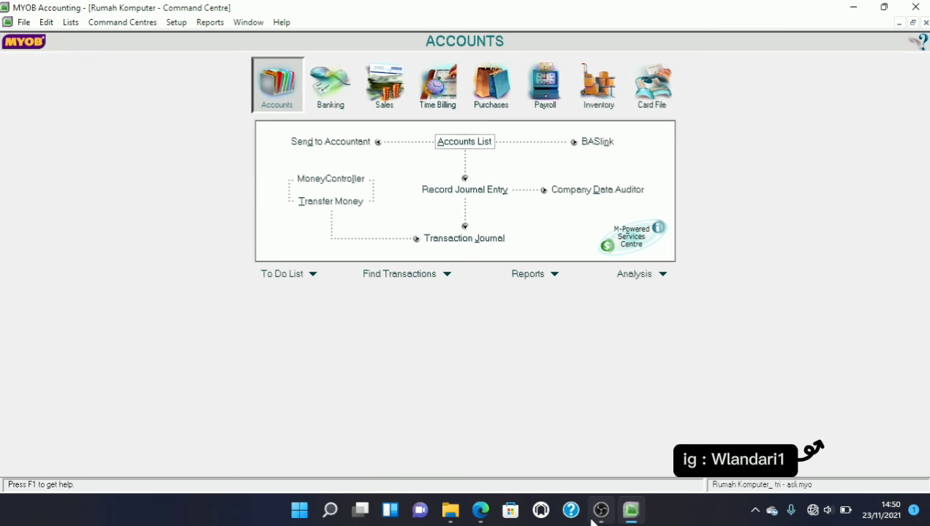